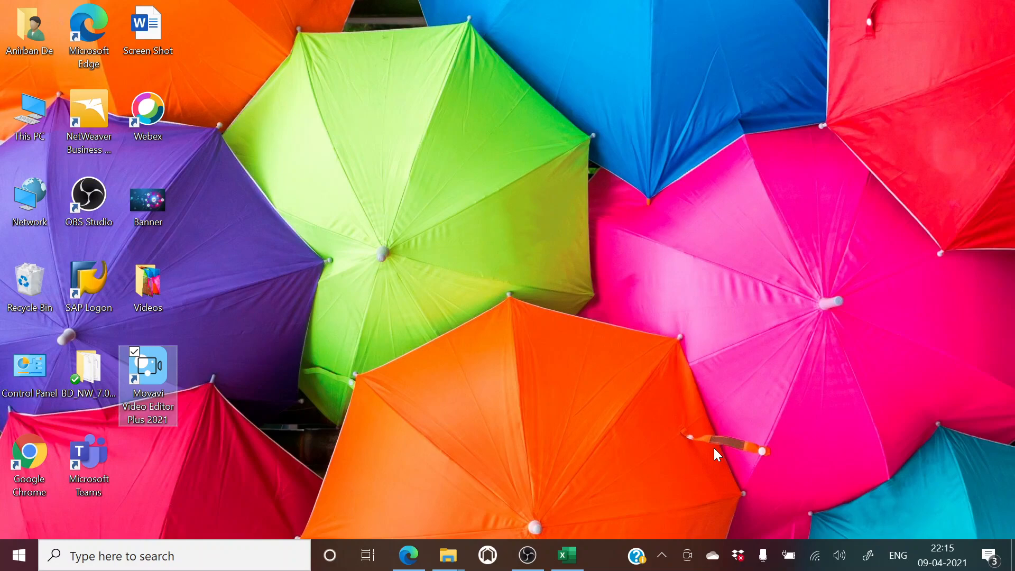
Start SAP Logon, open the SAPEHP7 connection and log on to client 800 with the user ID and password
double_click(94, 287)
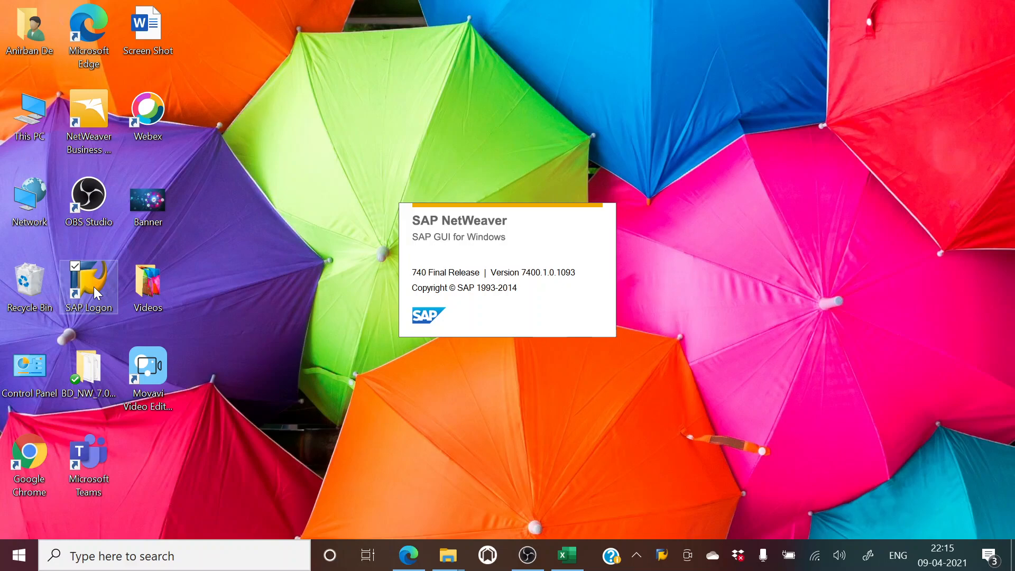
click(176, 139)
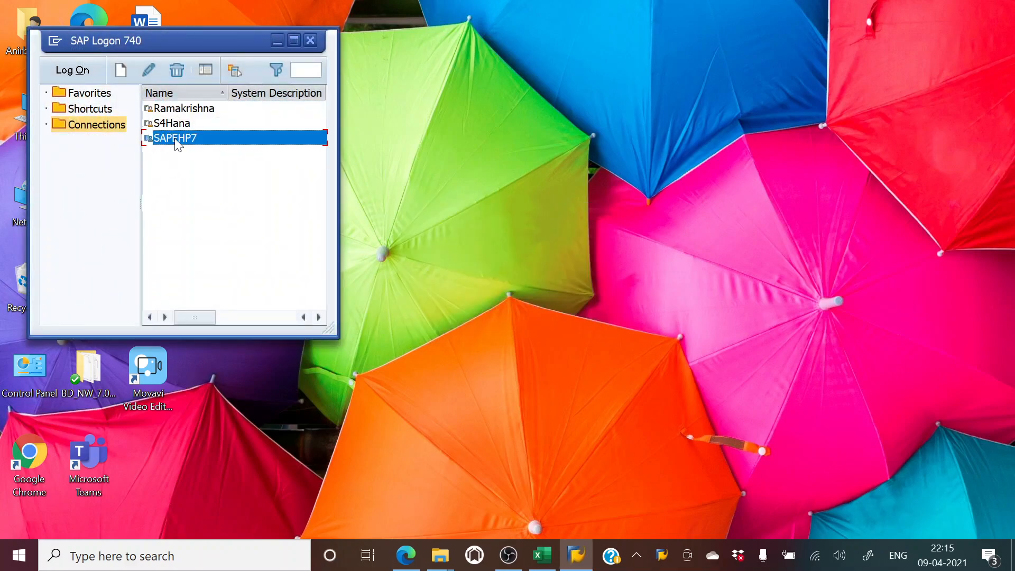
double_click(176, 139)
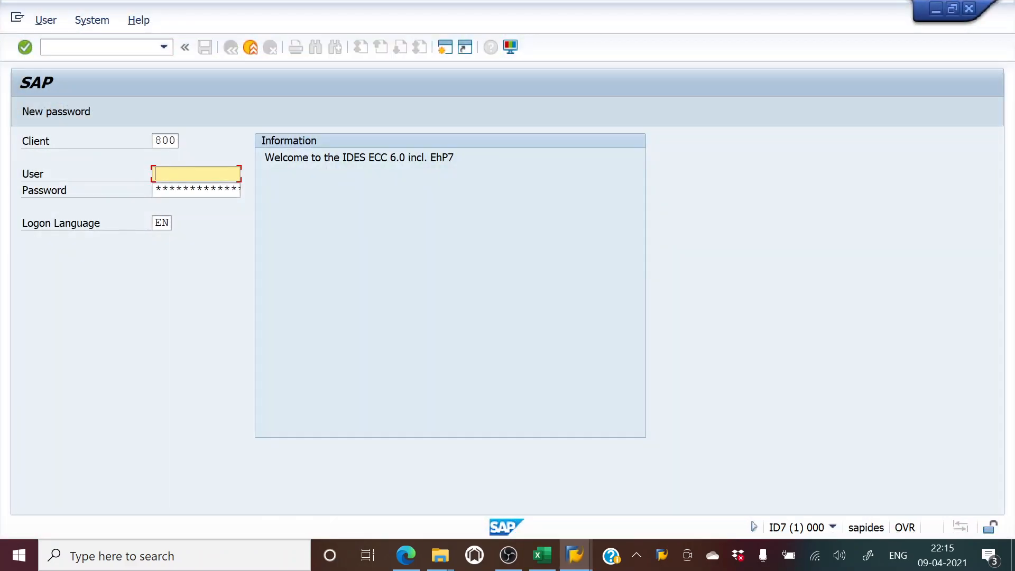
text(st71)
key(Tab)
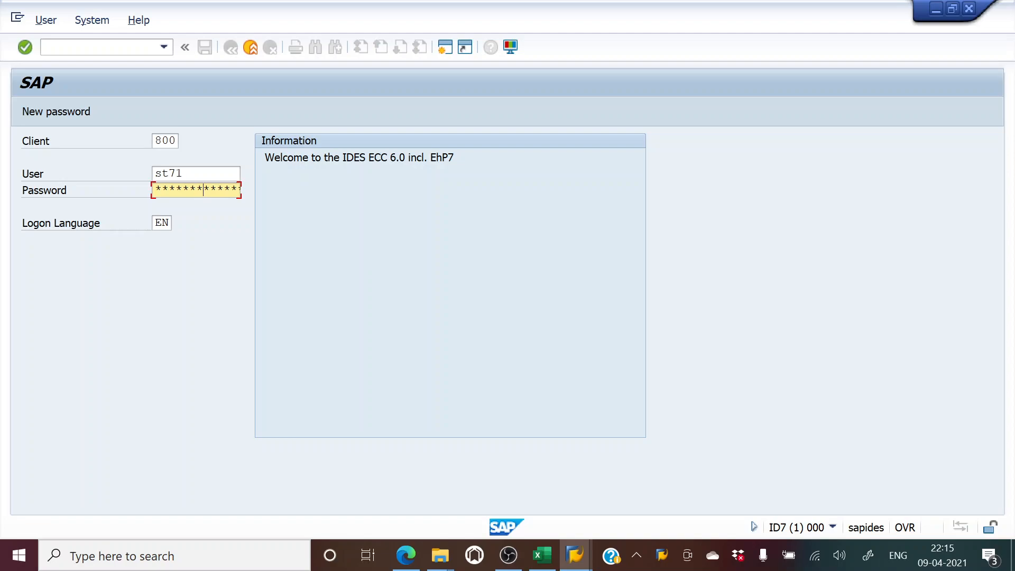
key(Return)
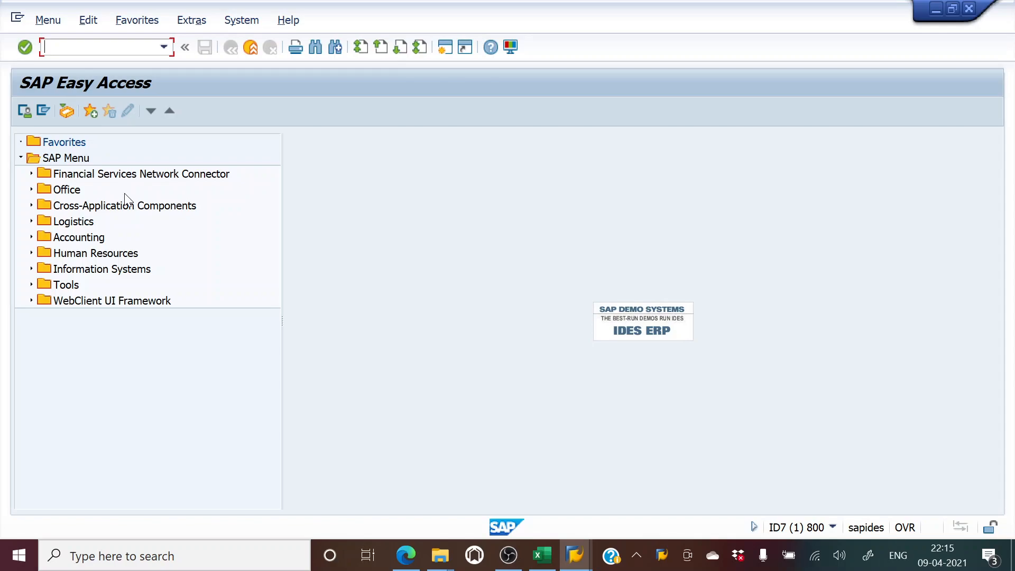
text(fv50)
key(Return)
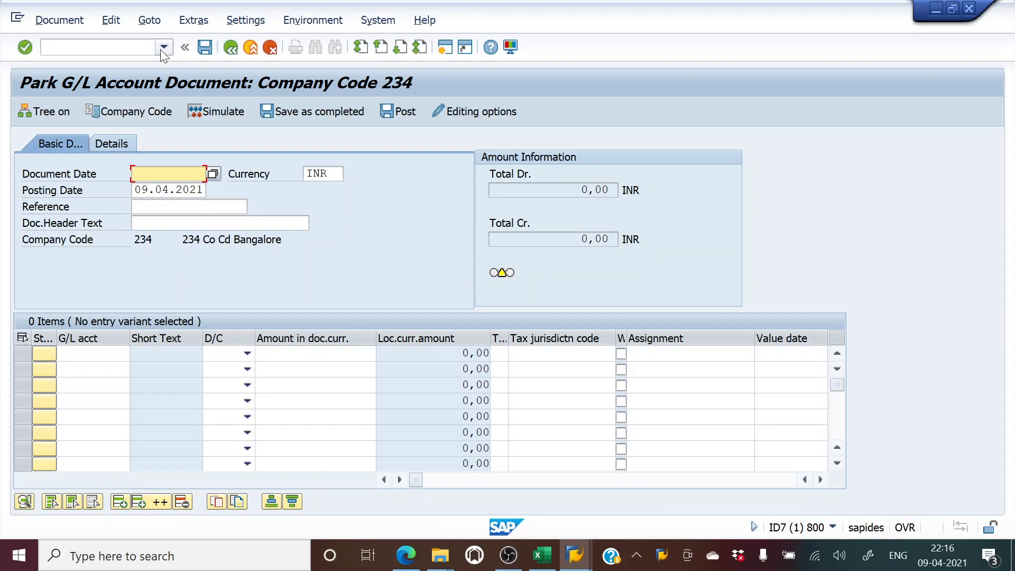
click(232, 51)
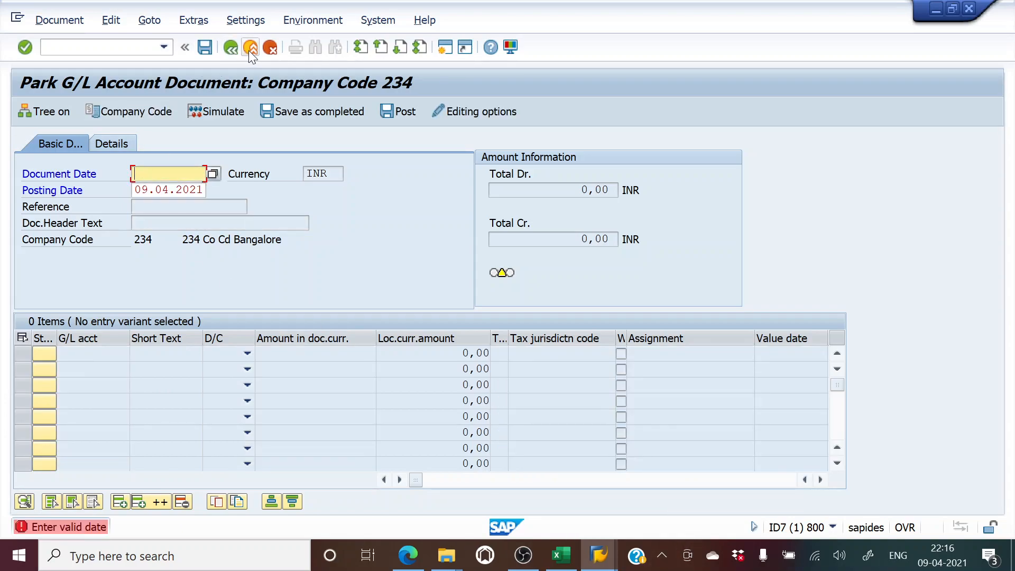
click(249, 50)
click(277, 333)
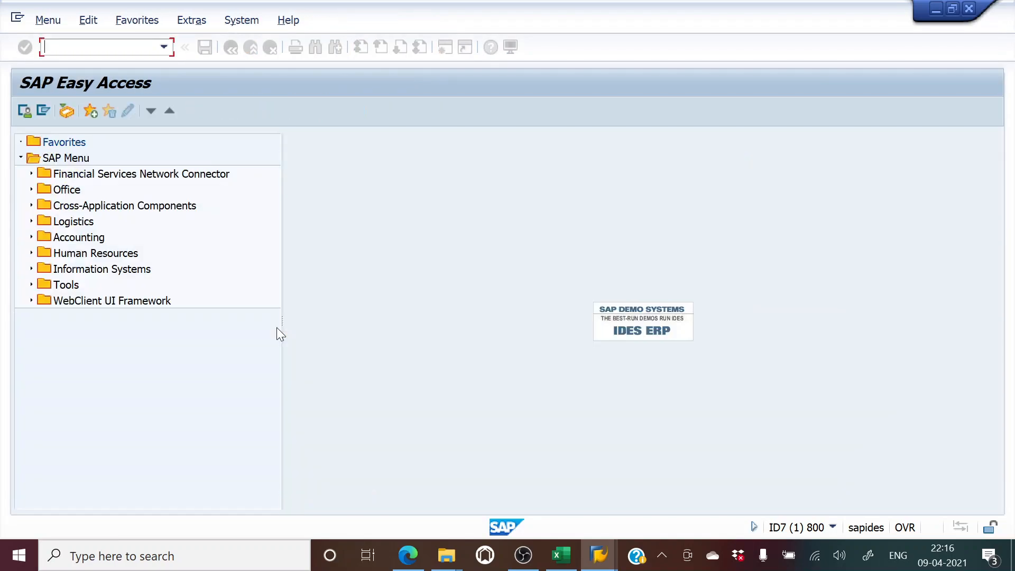
Open Edit or Park G/L Document from Accounting > Financial Accounting > General Ledger > Document Entry
click(31, 237)
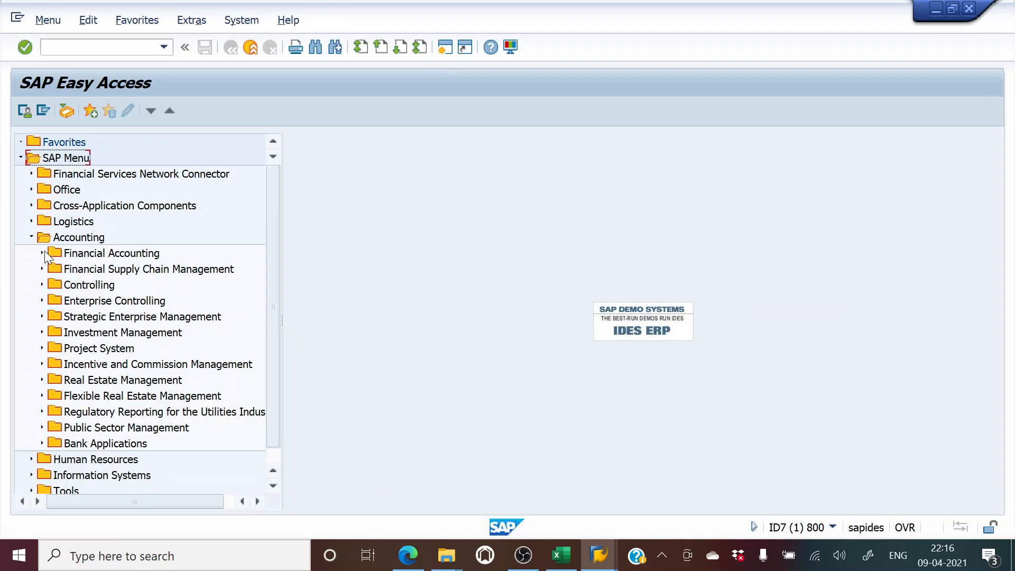
click(42, 252)
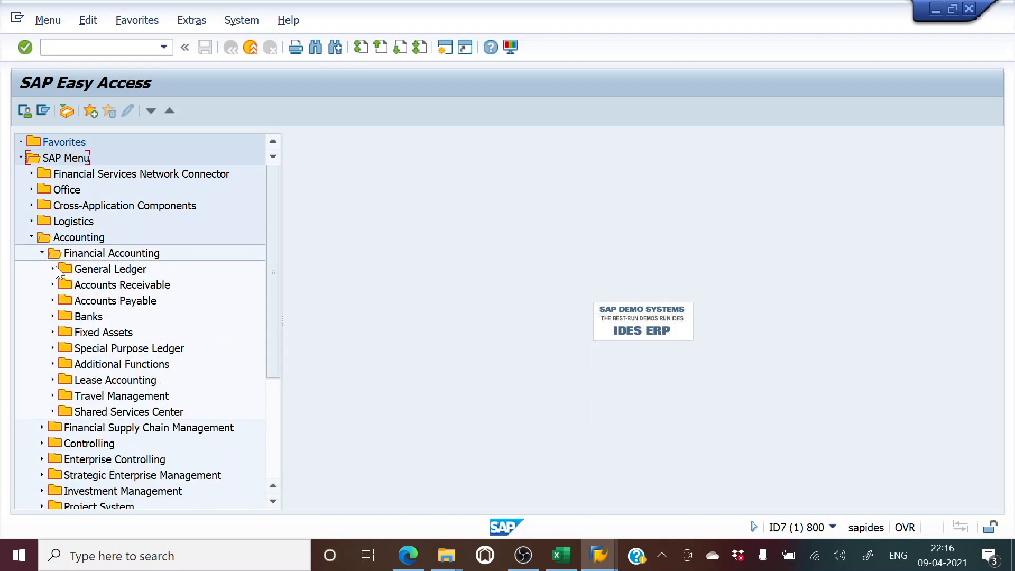
click(53, 268)
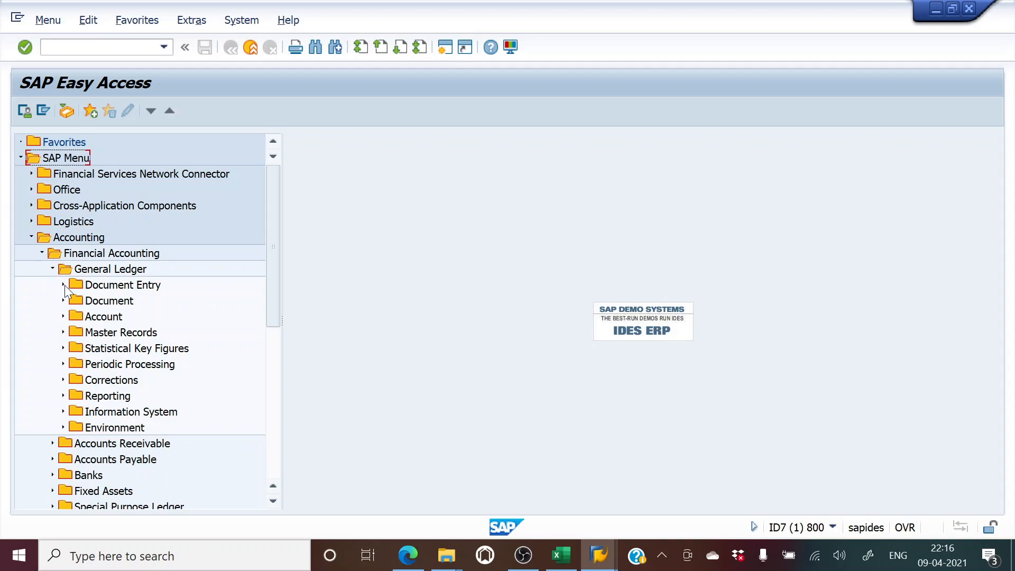
click(62, 284)
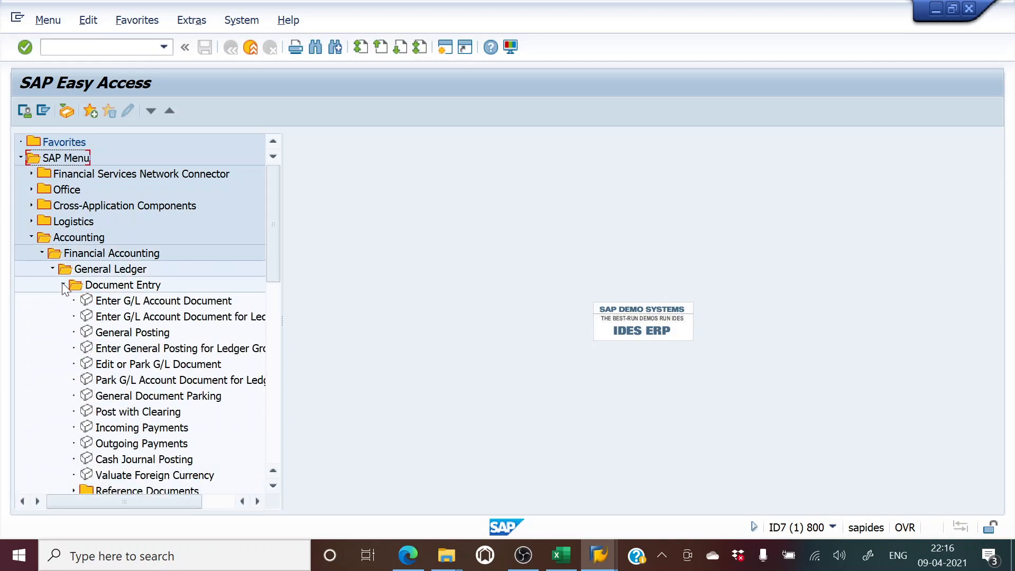
double_click(116, 365)
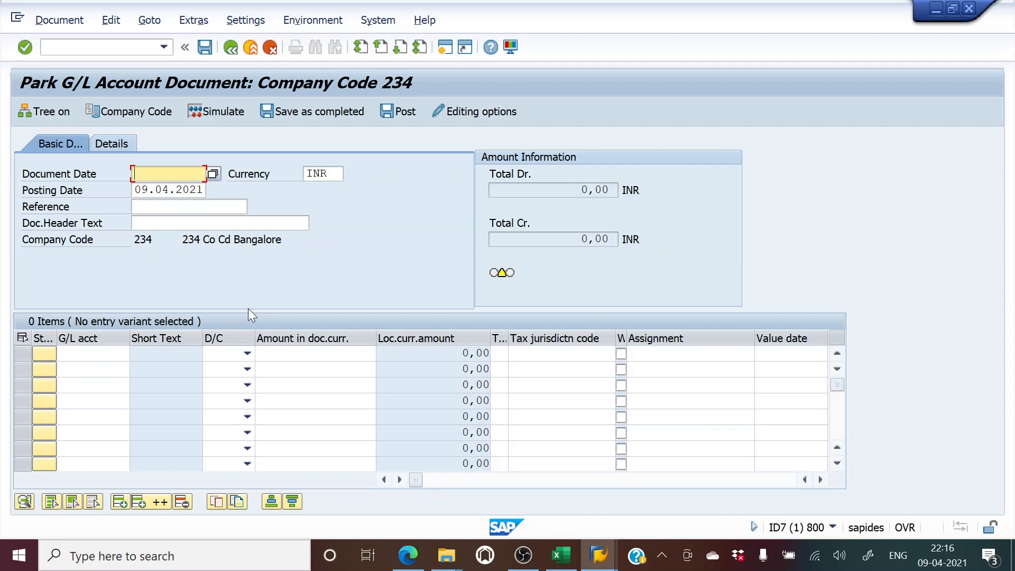
Switch to the SAP ECC workbook in Excel and review the parking and hold document definitions on the Parking and Holding Document sheet
click(555, 558)
click(35, 512)
click(35, 511)
click(503, 512)
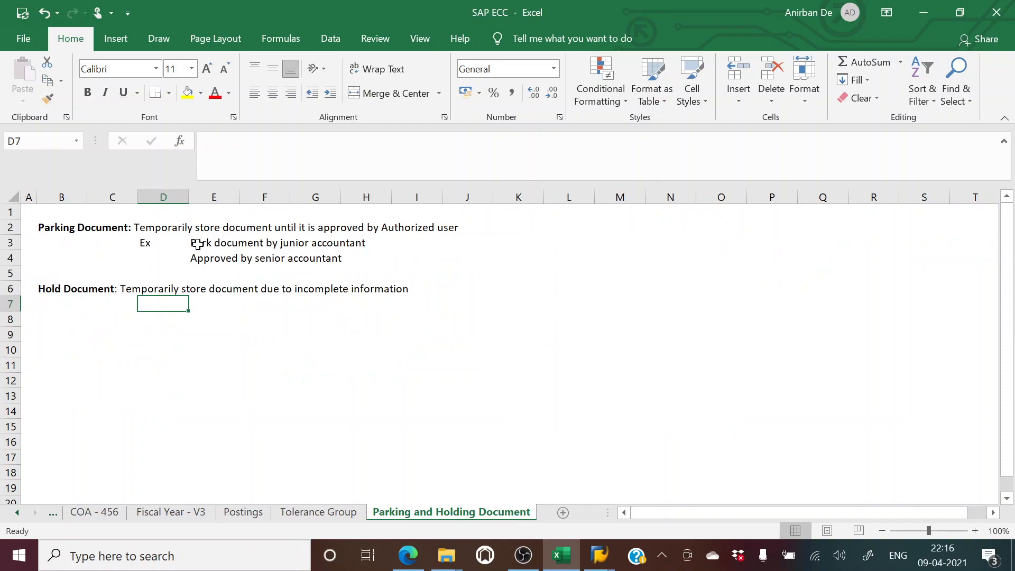
click(109, 242)
click(108, 226)
click(55, 227)
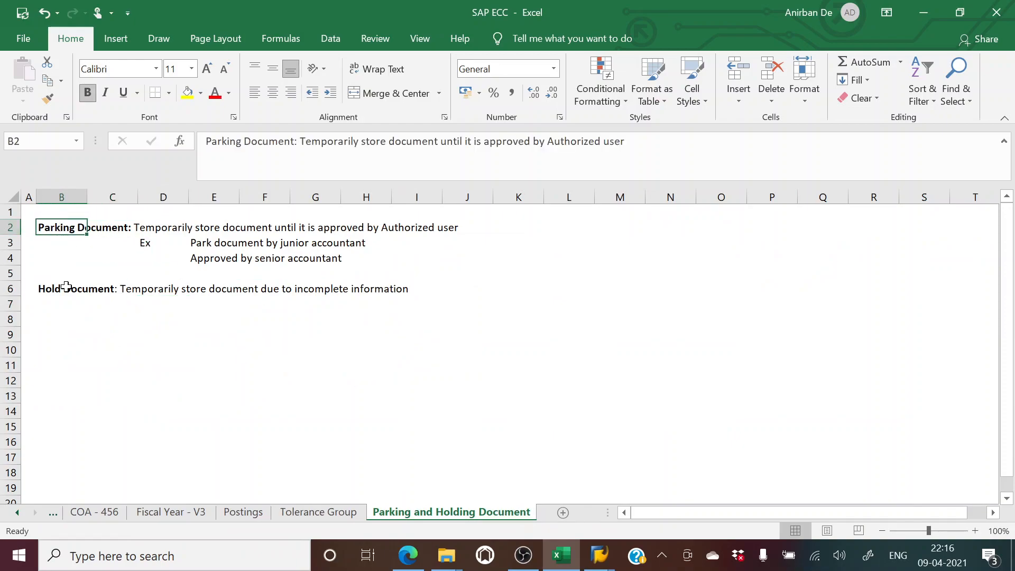
click(66, 288)
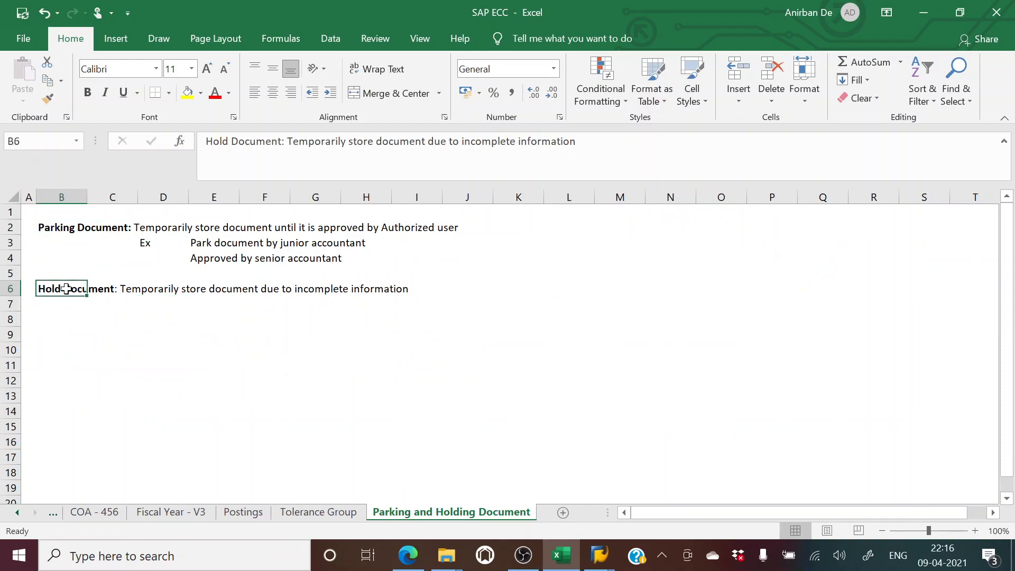
click(54, 230)
click(147, 228)
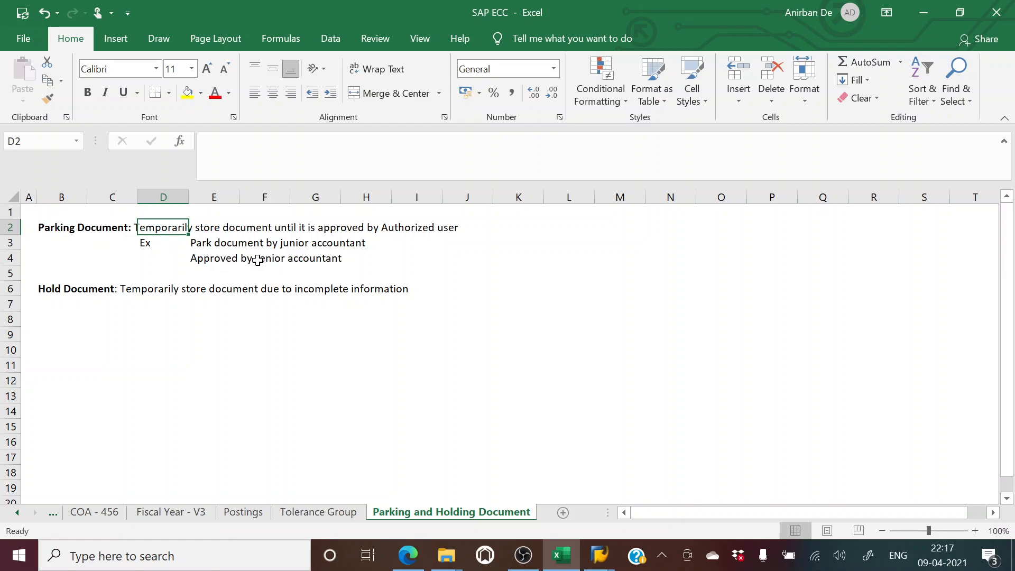
click(62, 289)
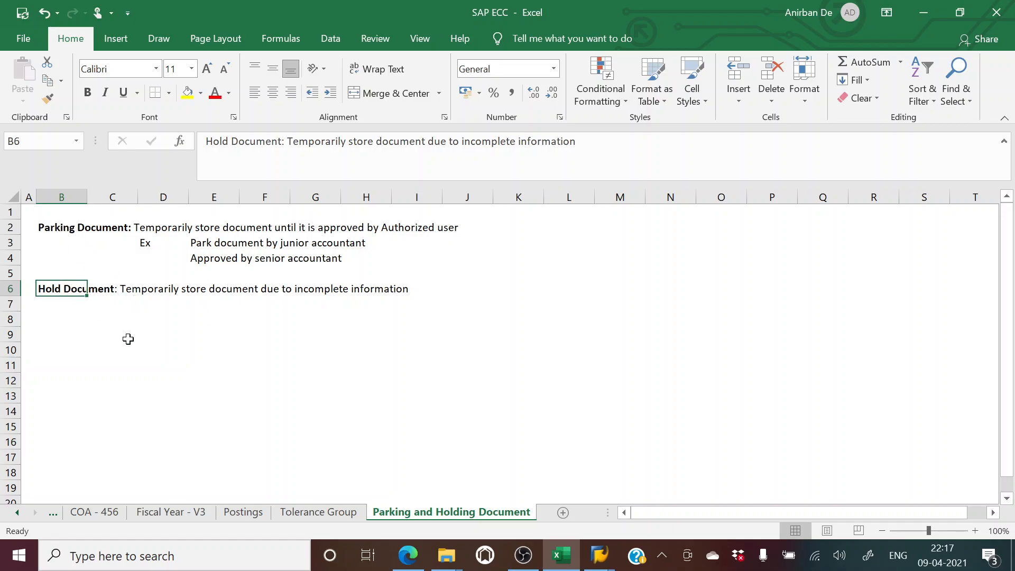
Switch back to SAP and exit the G/L document parking screen to SAP Easy Access without saving
click(599, 554)
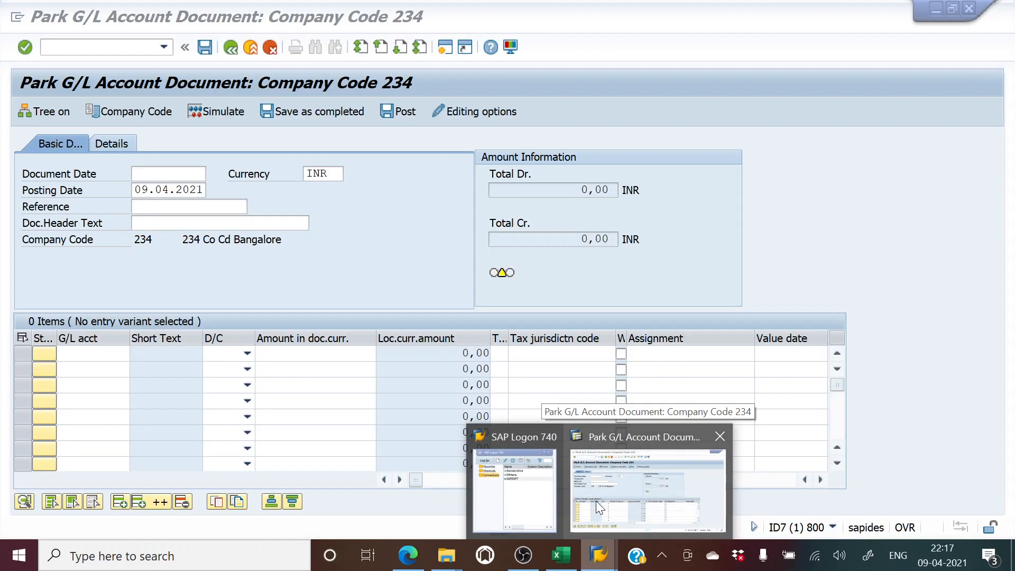
click(595, 500)
click(225, 48)
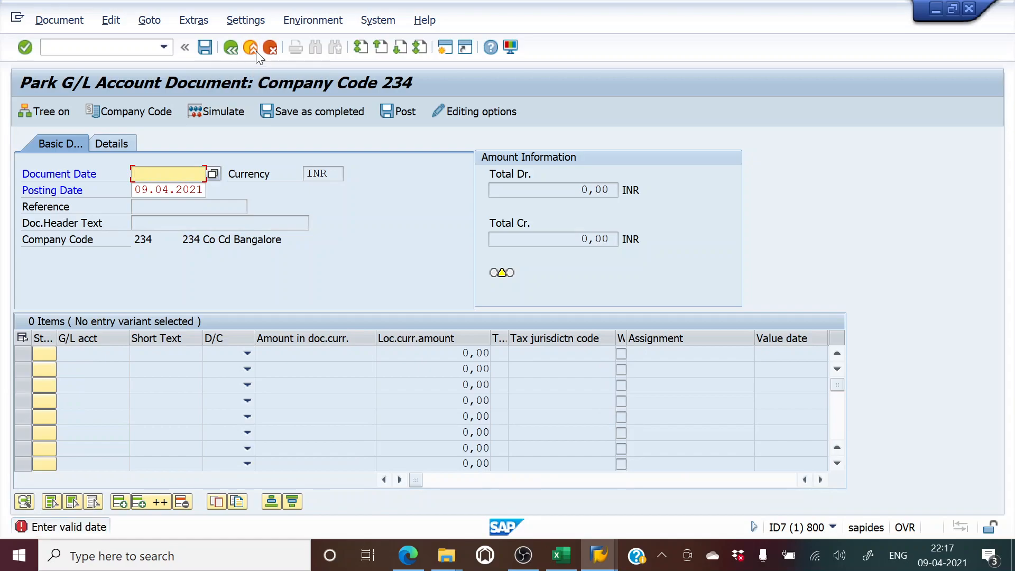
click(256, 51)
click(252, 331)
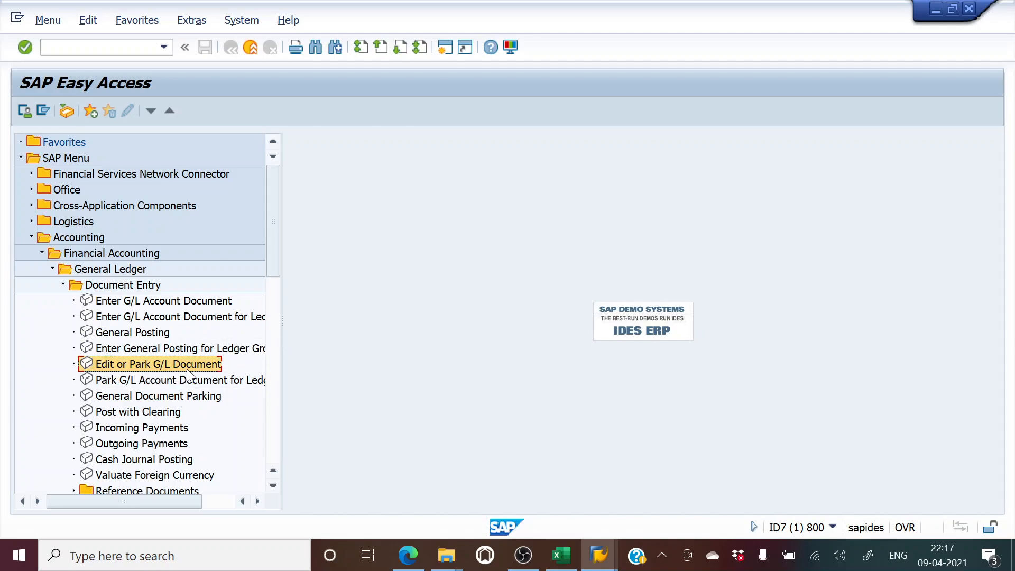
Open Edit or Park G/L Document from the Document Entry folder and check its transaction code in the session details
scroll(188, 374, down, 1)
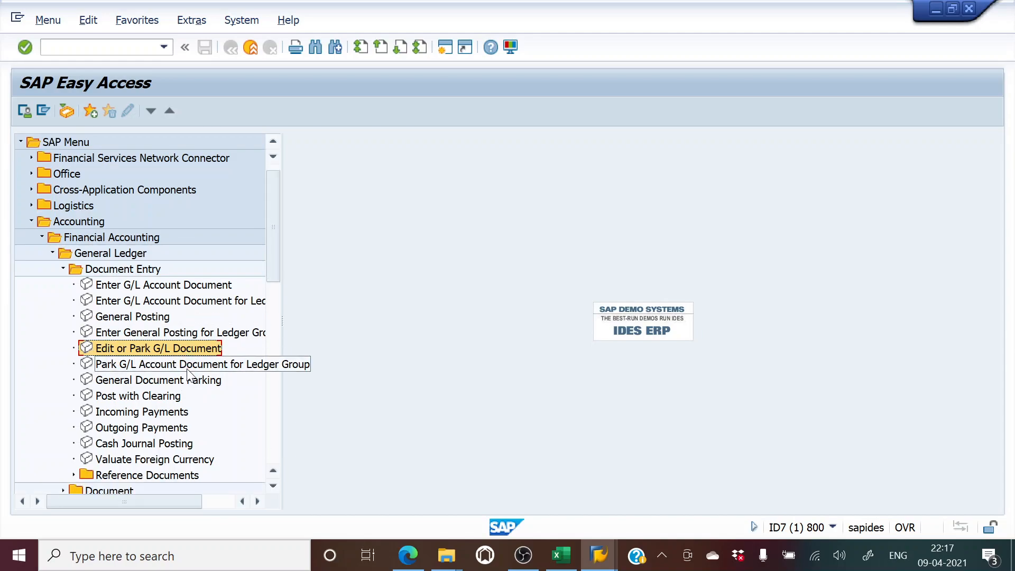
scroll(187, 372, down, 1)
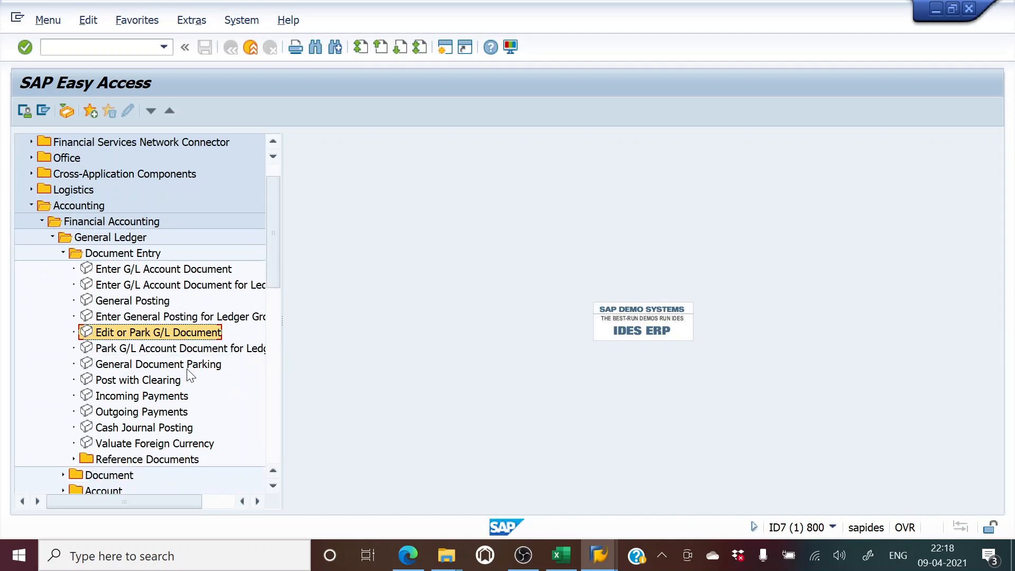
double_click(103, 336)
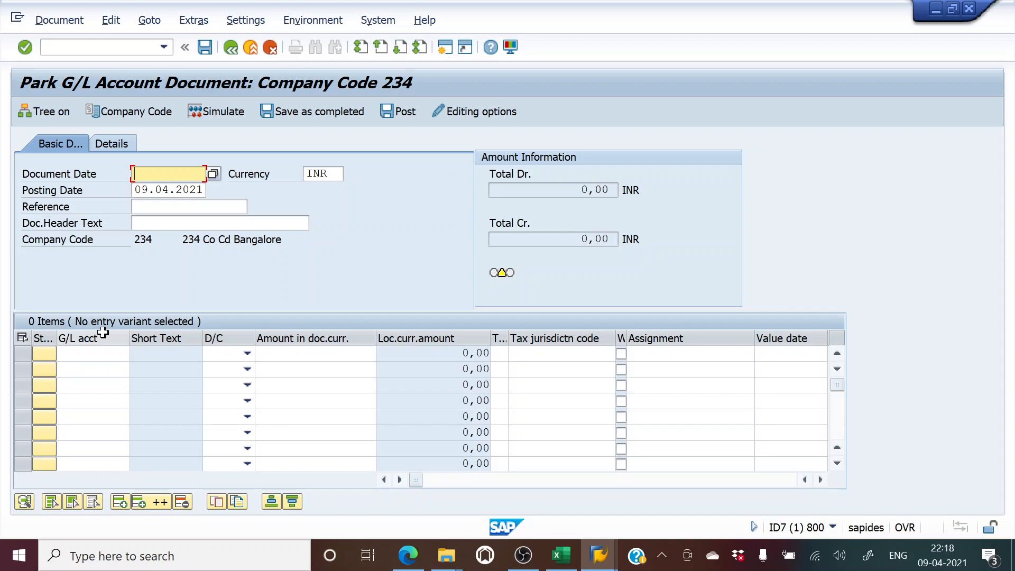
click(832, 528)
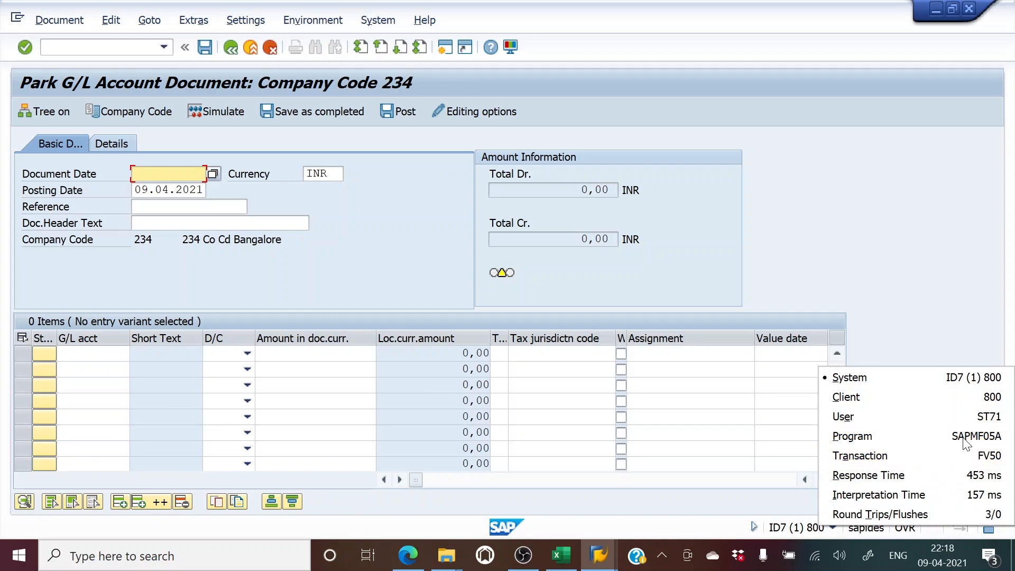
click(861, 271)
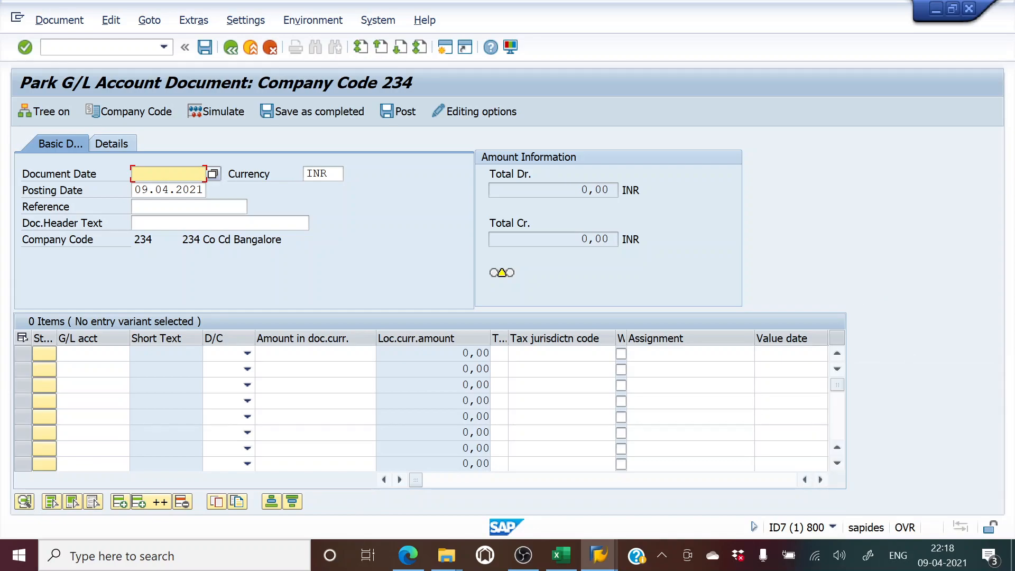
Switch to Excel and locate the reference value of the ninth posting, the office expense entry, on the Postings sheet
click(560, 555)
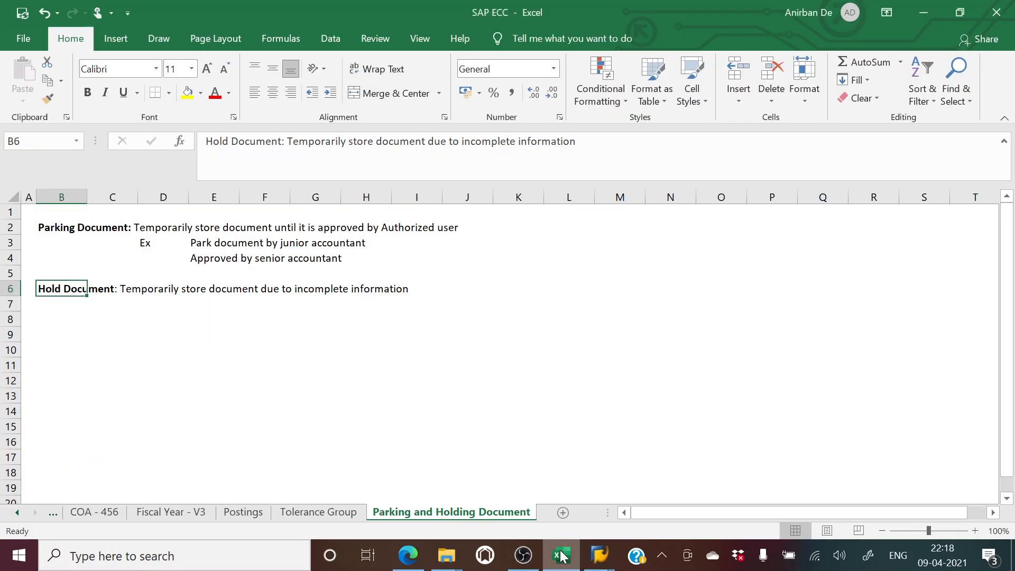
click(243, 511)
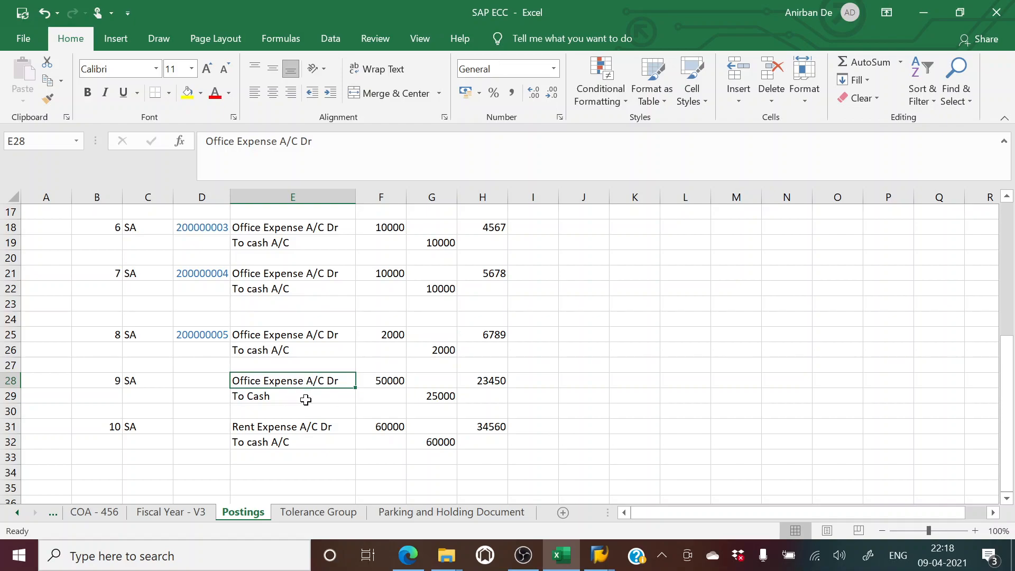
click(481, 378)
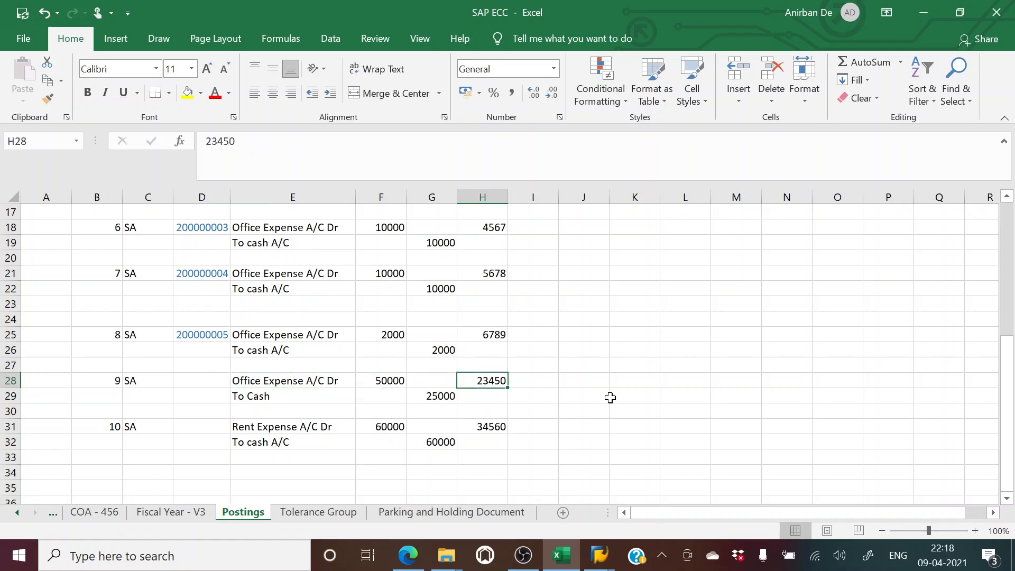
Switch to SAP and set the Document Date to 09.04.2021 by copying the Posting Date
key(alt+Tab)
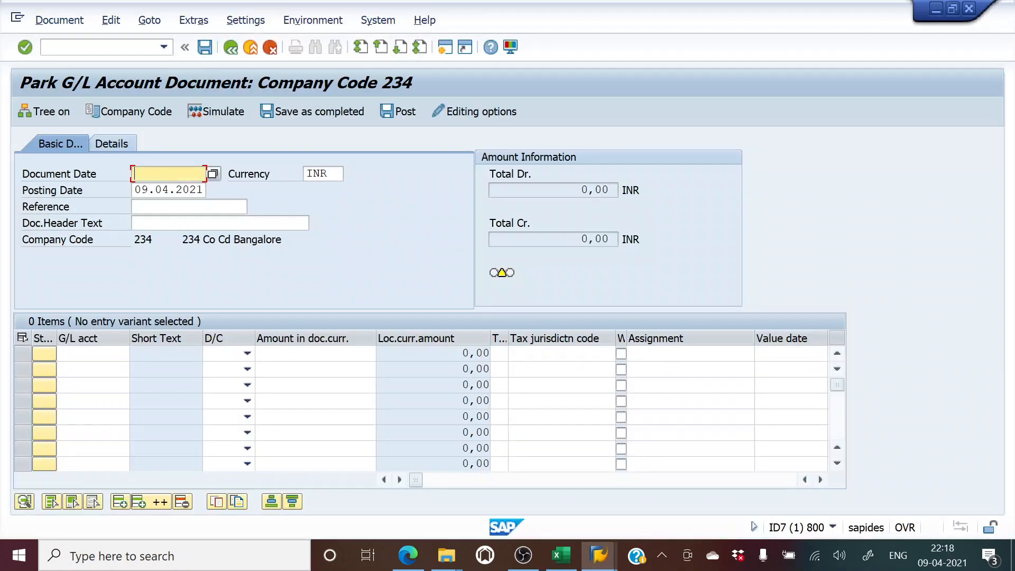
key(Tab)
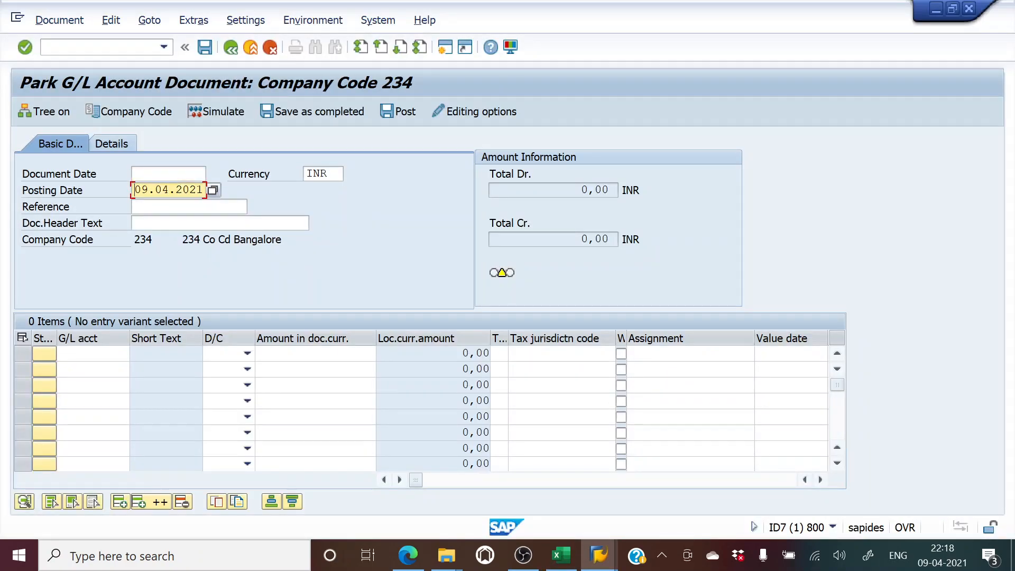
key(ctrl+c)
key(shift+Tab)
key(ctrl+v)
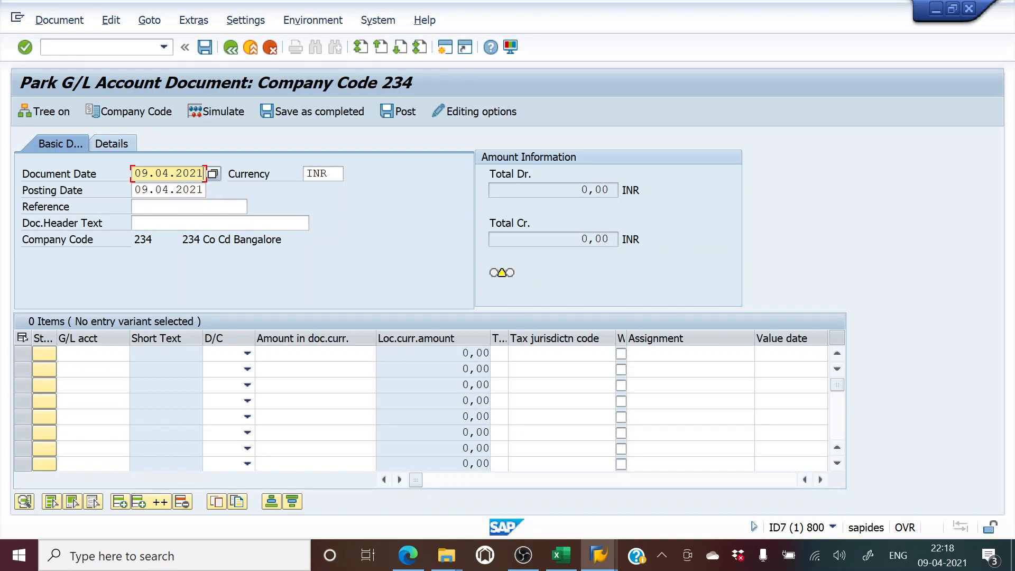
key(Tab)
key(Tab)
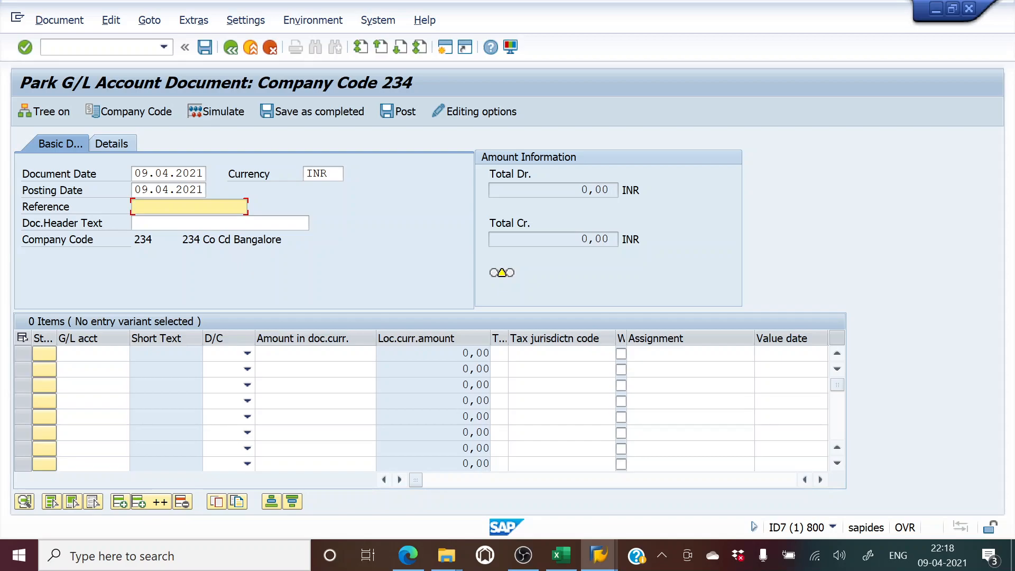
Copy the ninth posting's reference 23450 from Excel into the Reference of the G/L document in SAP
key(alt+Tab)
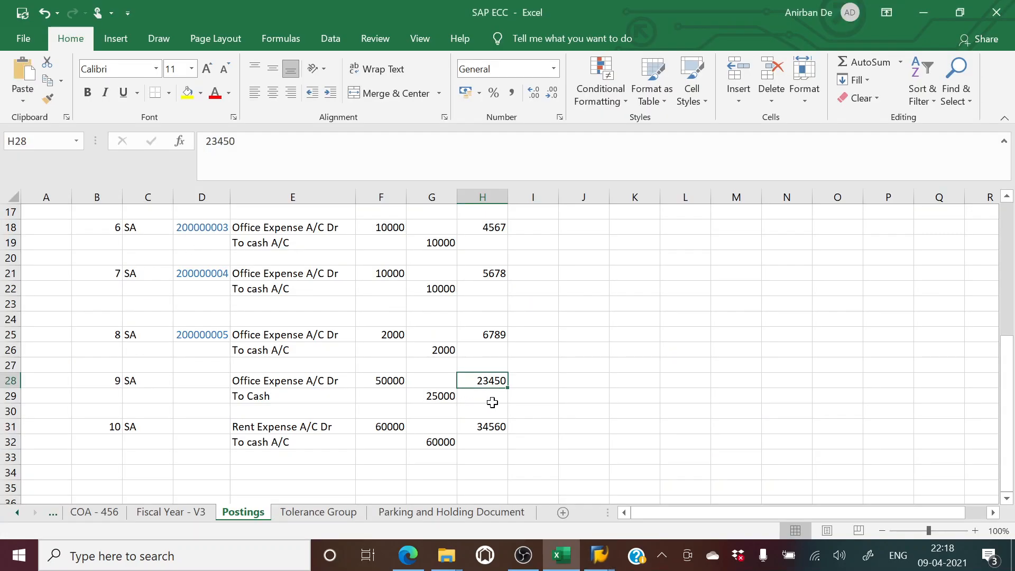
key(ctrl+c)
key(alt+Tab)
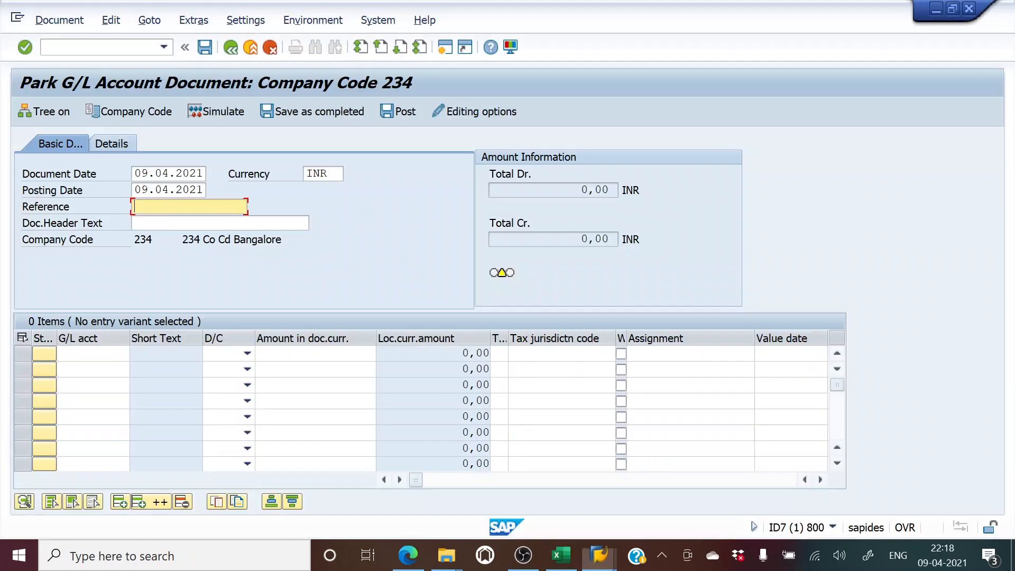
key(ctrl+v)
key(Tab)
Check the ninth posting's account description in Excel and enter Office Expense as the document header text in SAP
key(alt+Tab)
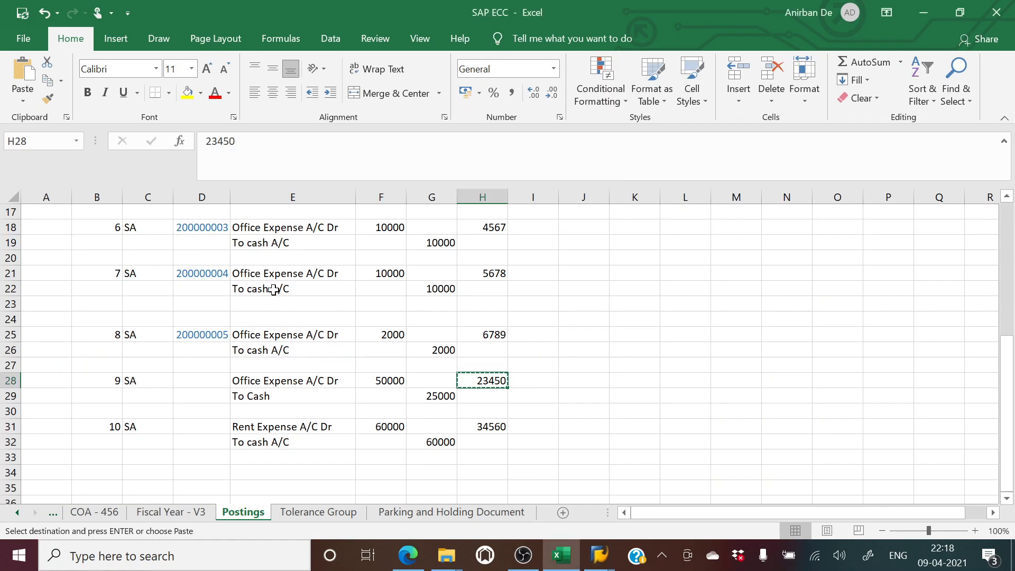
click(288, 381)
key(alt+Tab)
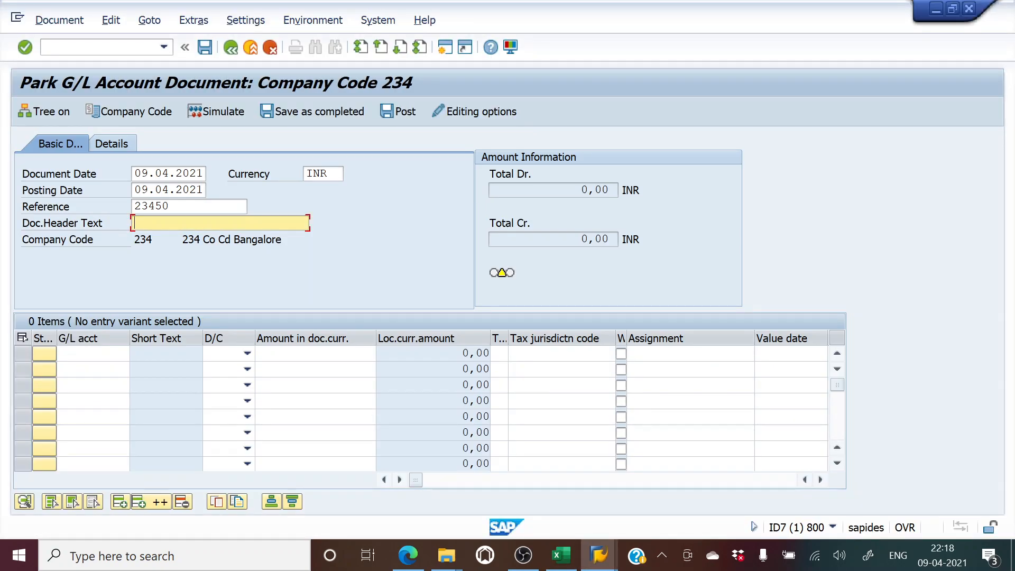
text(Office Expense)
Assign the Office Expense Account to the first line item through the G/L account search and set it to Debit
click(127, 353)
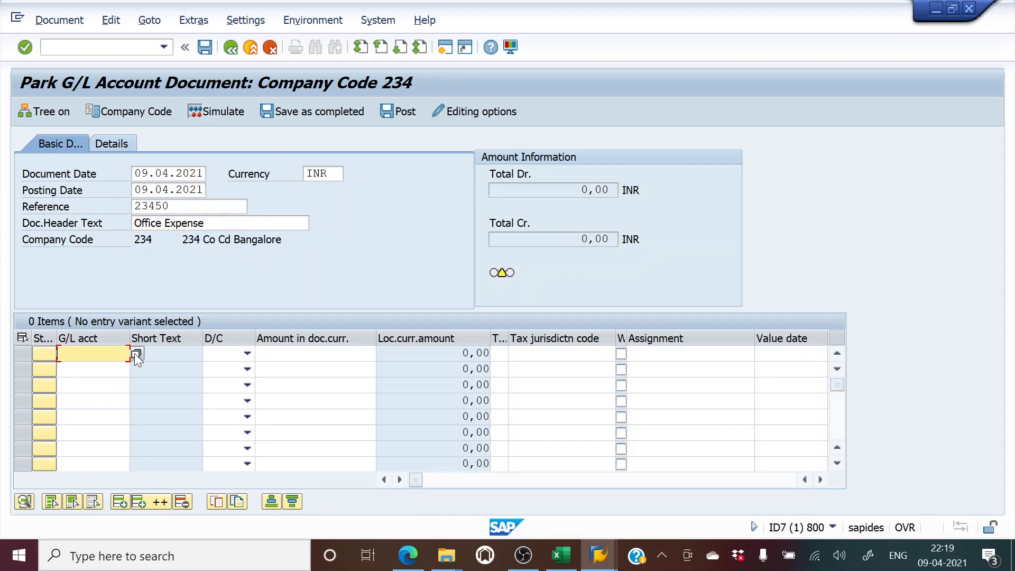
key(F4)
key(Return)
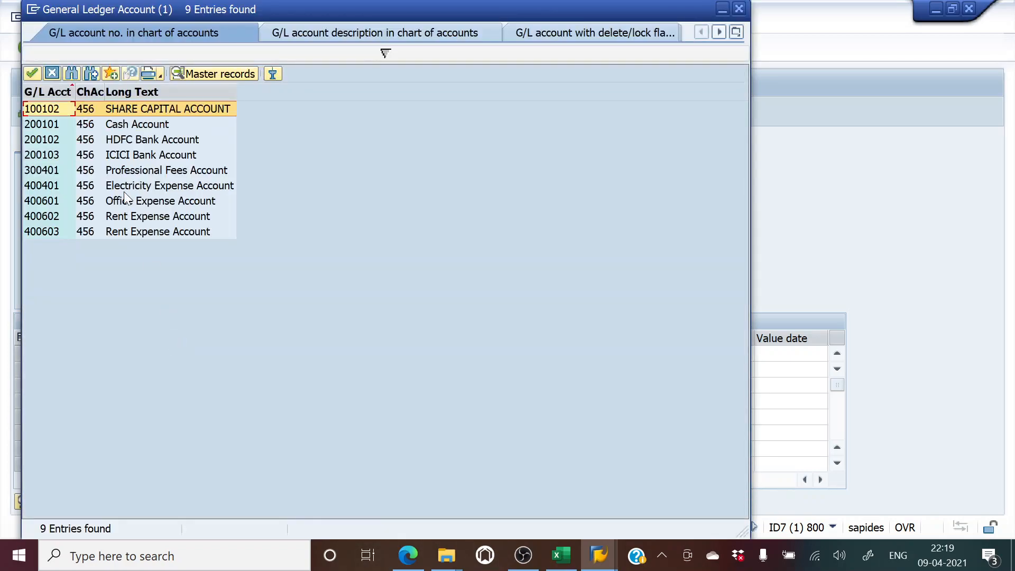
double_click(127, 201)
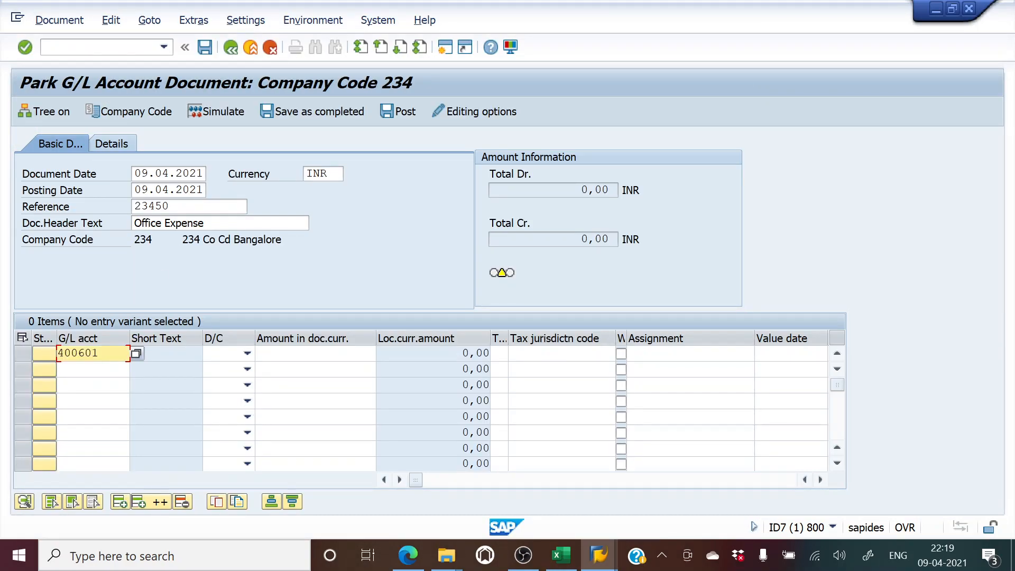
click(247, 353)
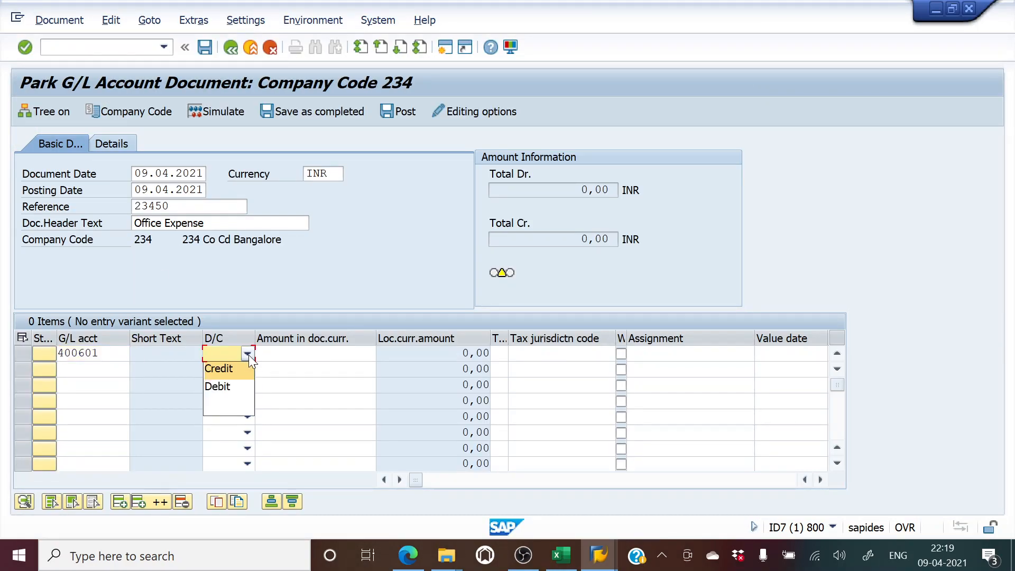
click(234, 386)
key(Tab)
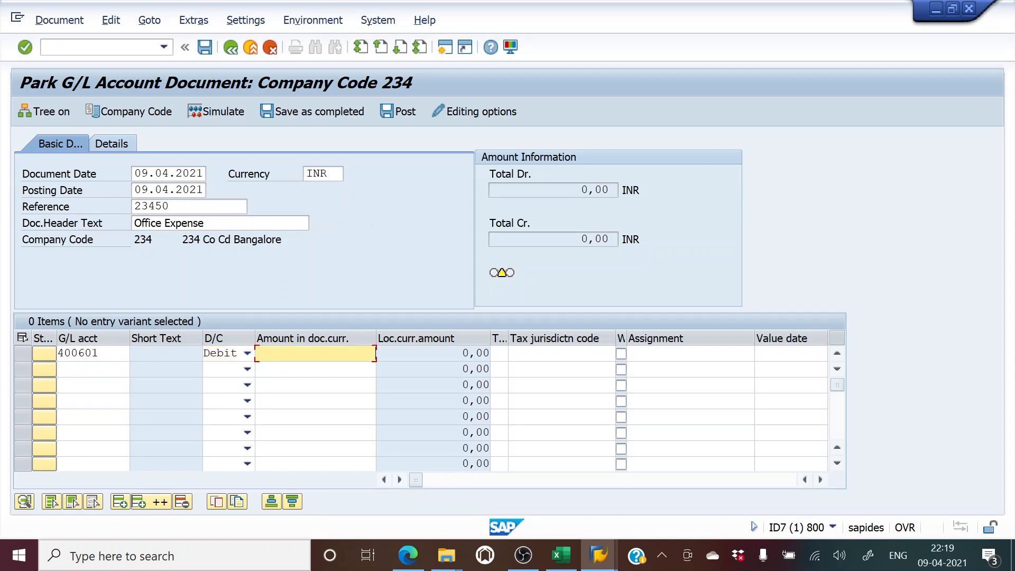
In Excel, copy the ninth posting's debit amount 50000 over its cash credit amount, and paste it as the first line item's amount in SAP
key(alt+Tab)
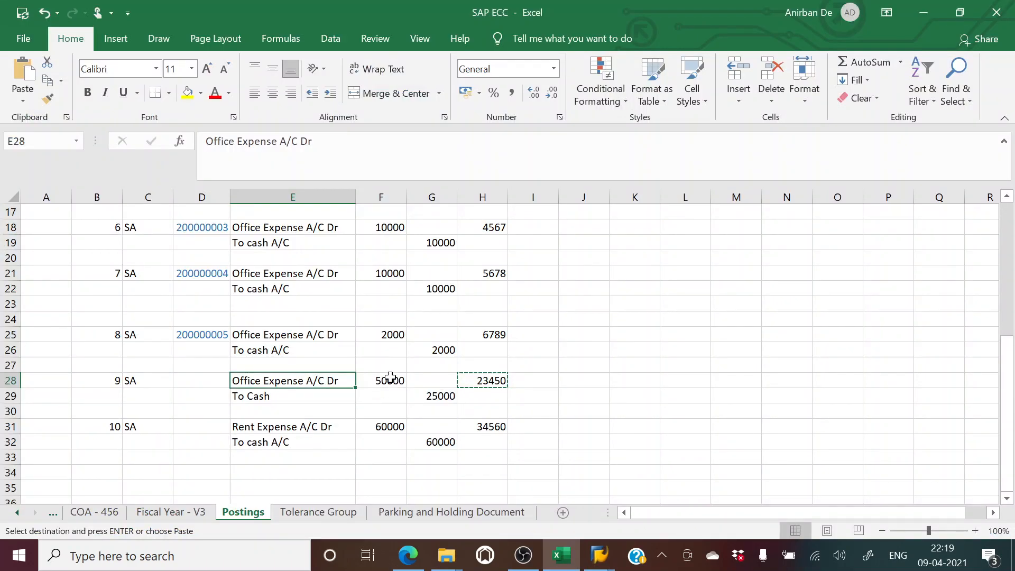
click(391, 377)
key(alt+Tab)
key(alt+Tab)
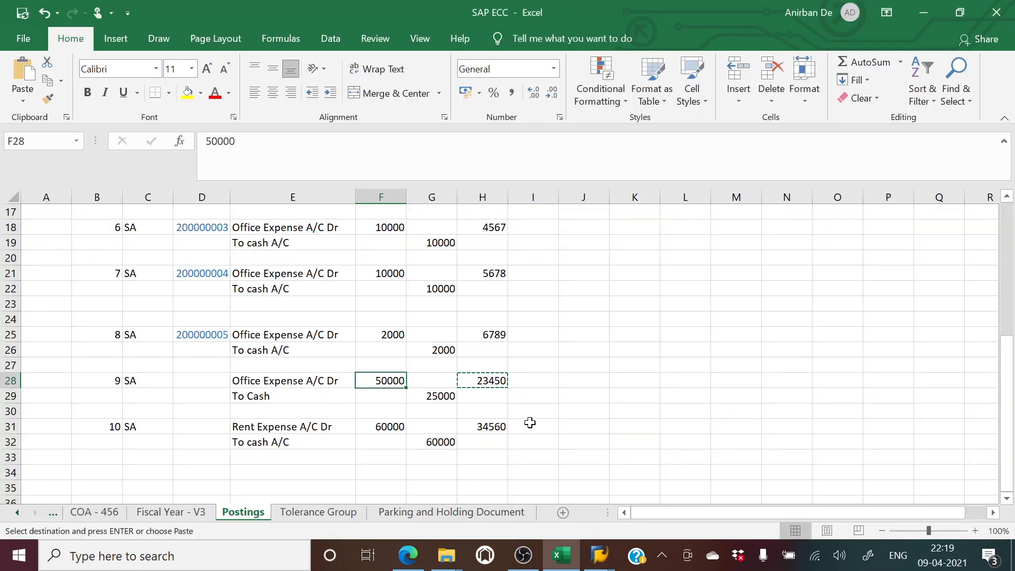
key(ctrl+c)
click(451, 396)
key(ctrl+v)
key(alt+Tab)
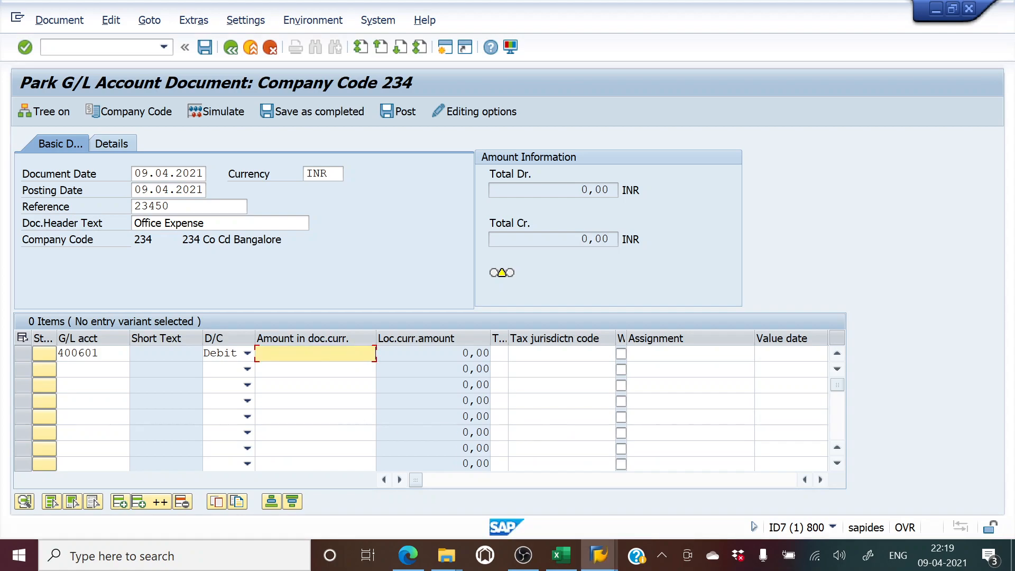
key(ctrl+v)
Enter "Office Expnse Paid" as the text of the first line item
click(819, 479)
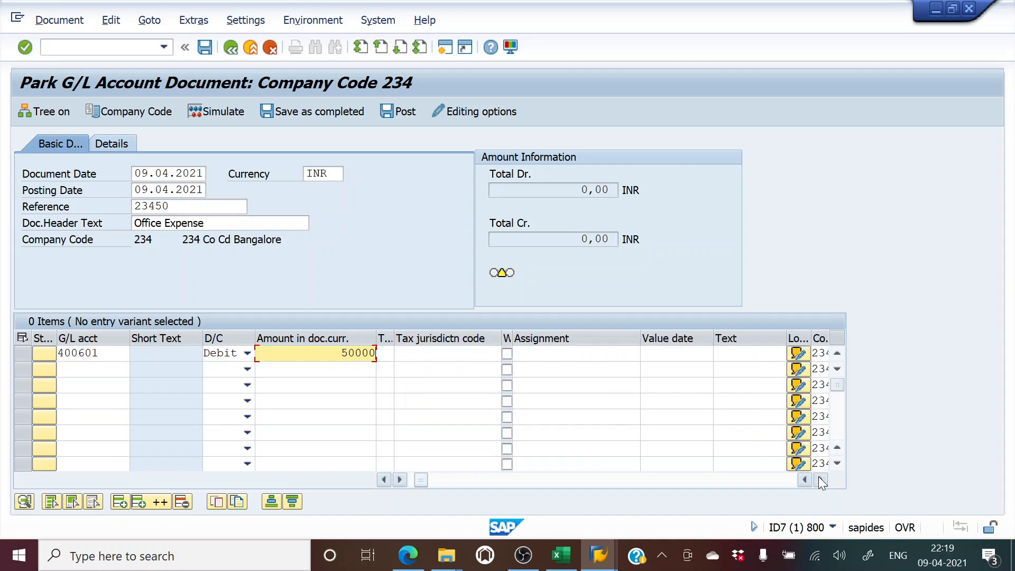
click(740, 353)
text(Office E)
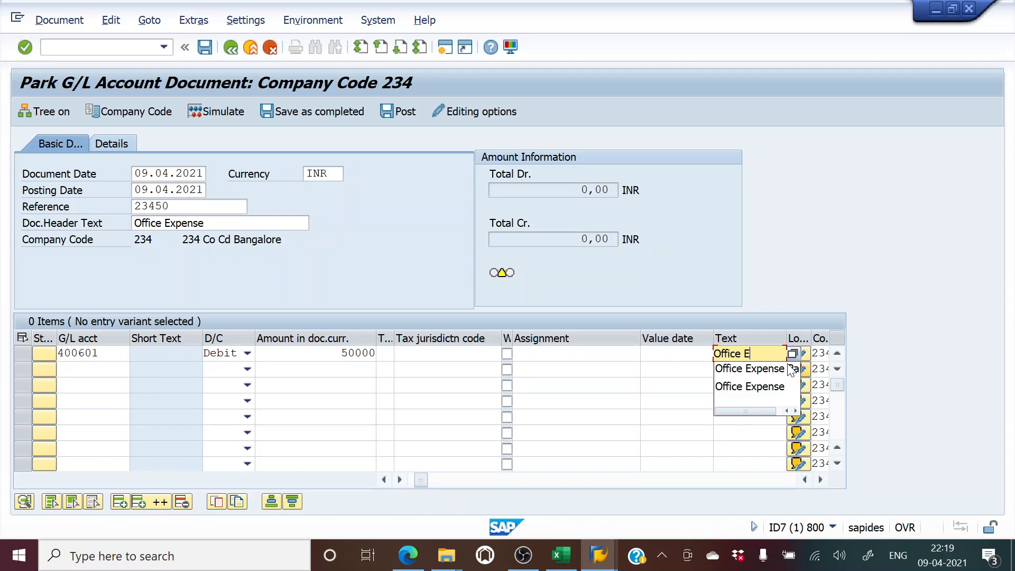
text(xpnse)
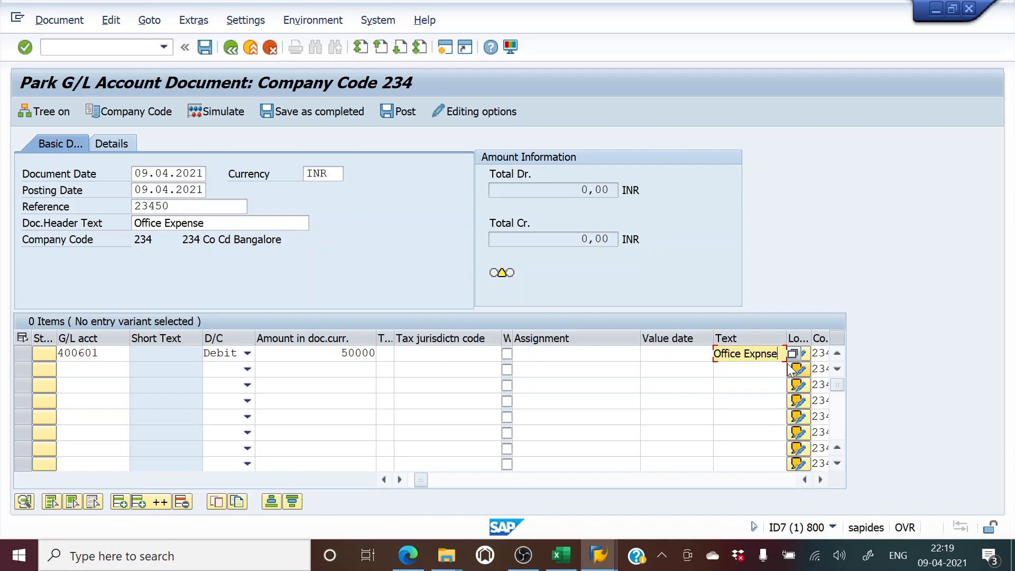
text( Paid)
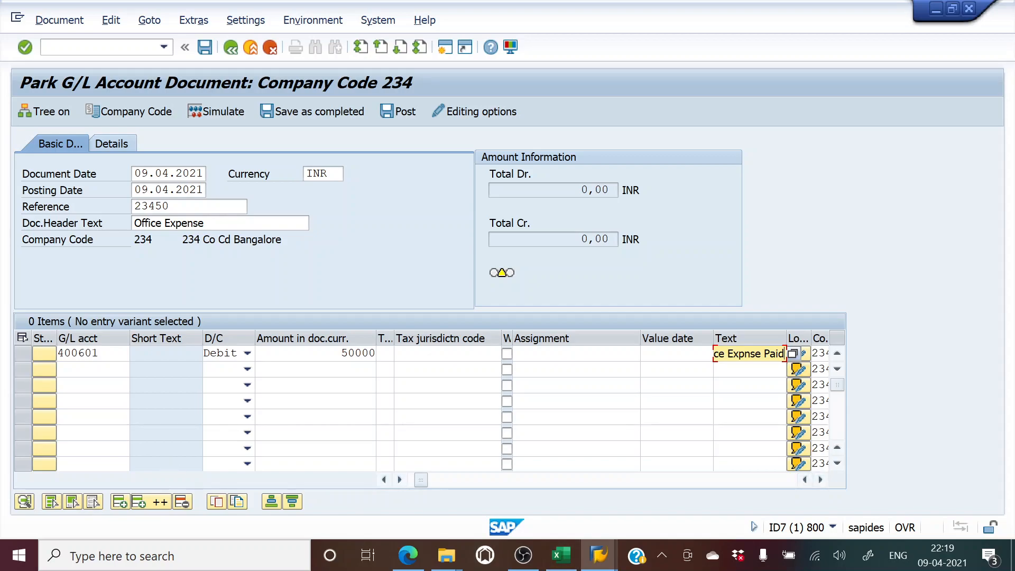
Fill the second line item with the Cash Account found through the account search, Credit, amount * and text +
click(93, 369)
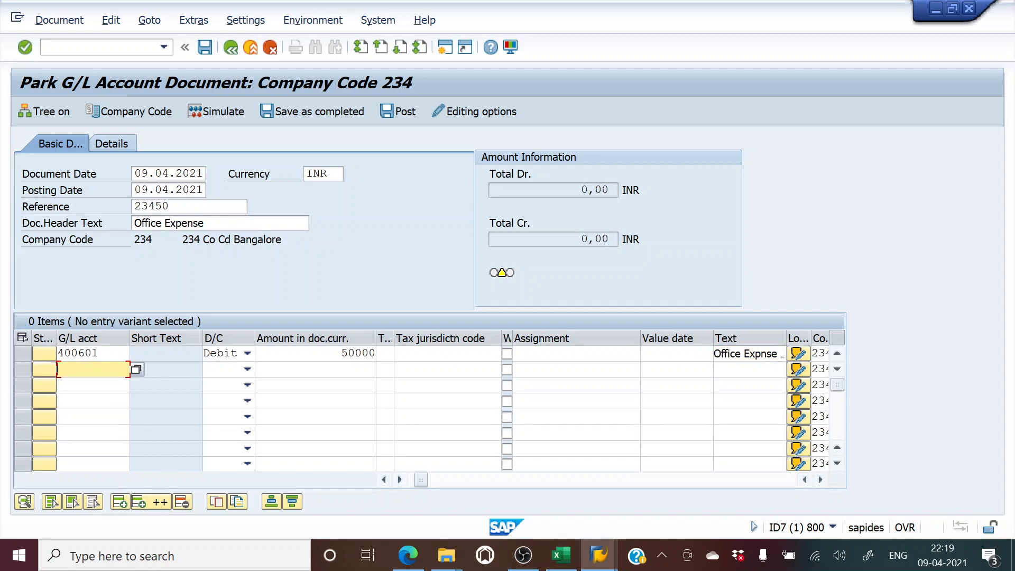
click(137, 370)
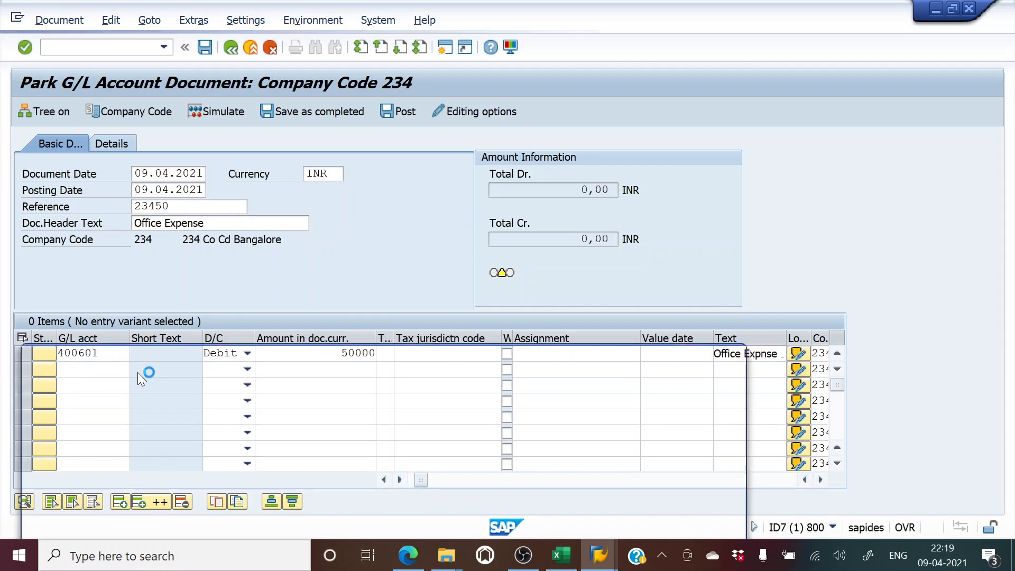
key(Return)
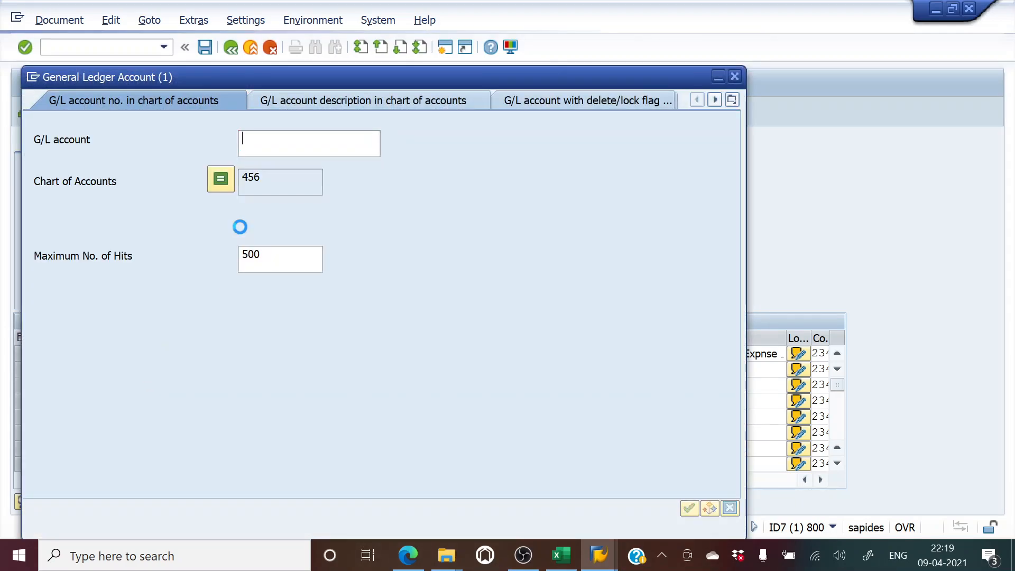
double_click(116, 123)
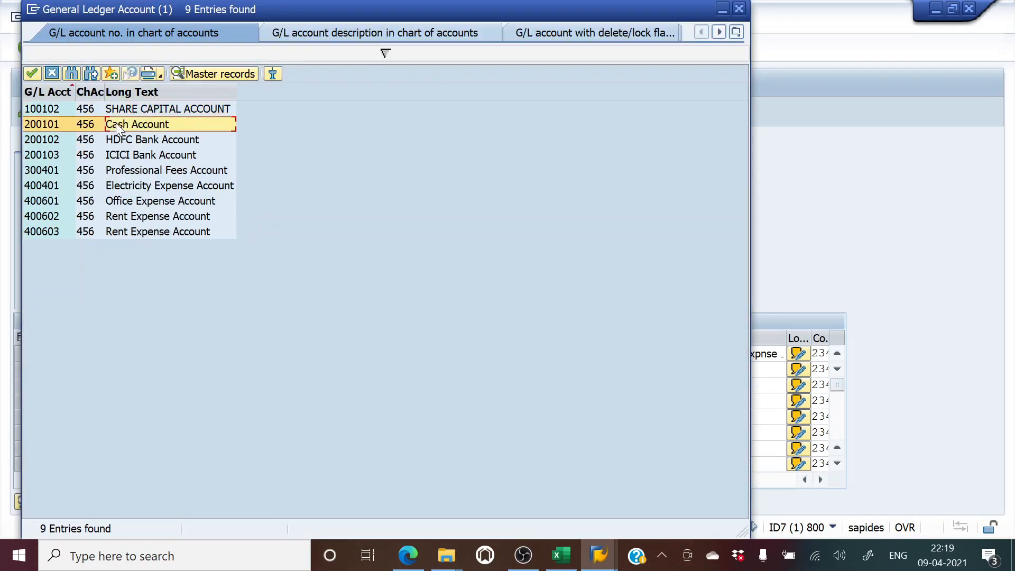
click(246, 370)
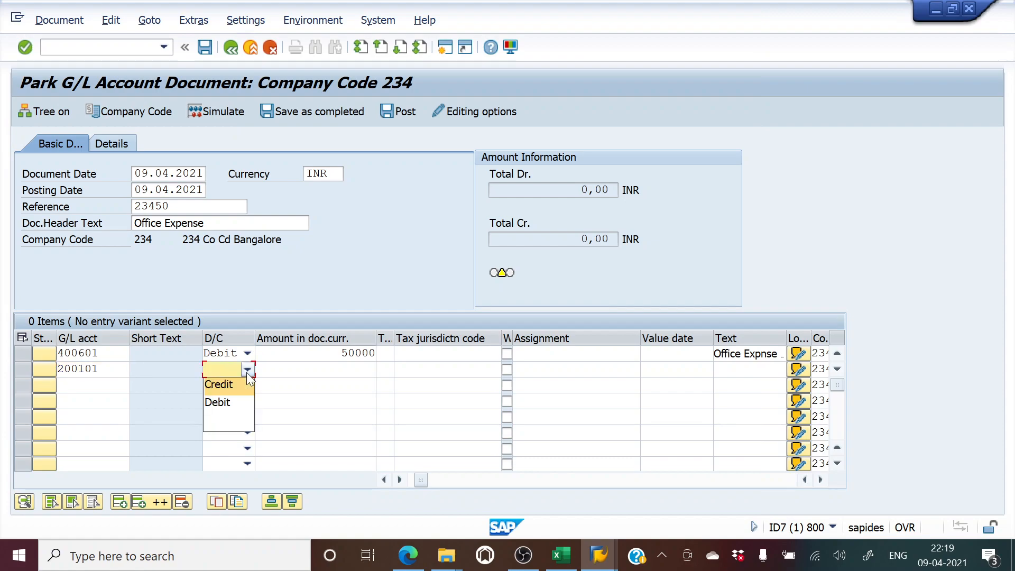
click(241, 385)
click(316, 370)
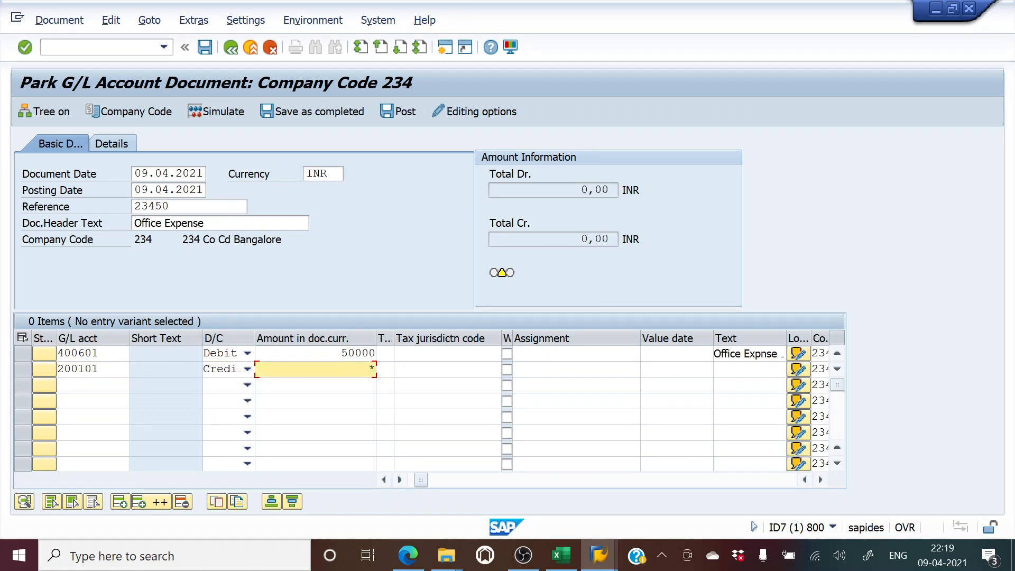
click(749, 369)
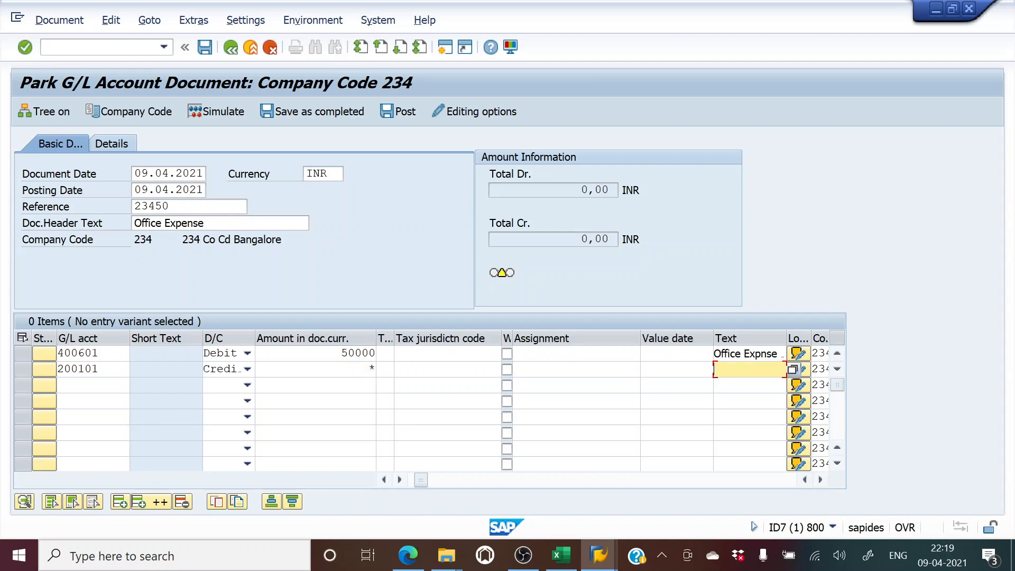
text(+)
Simulate and park the G/L document, and open the details of the resulting status message
click(221, 113)
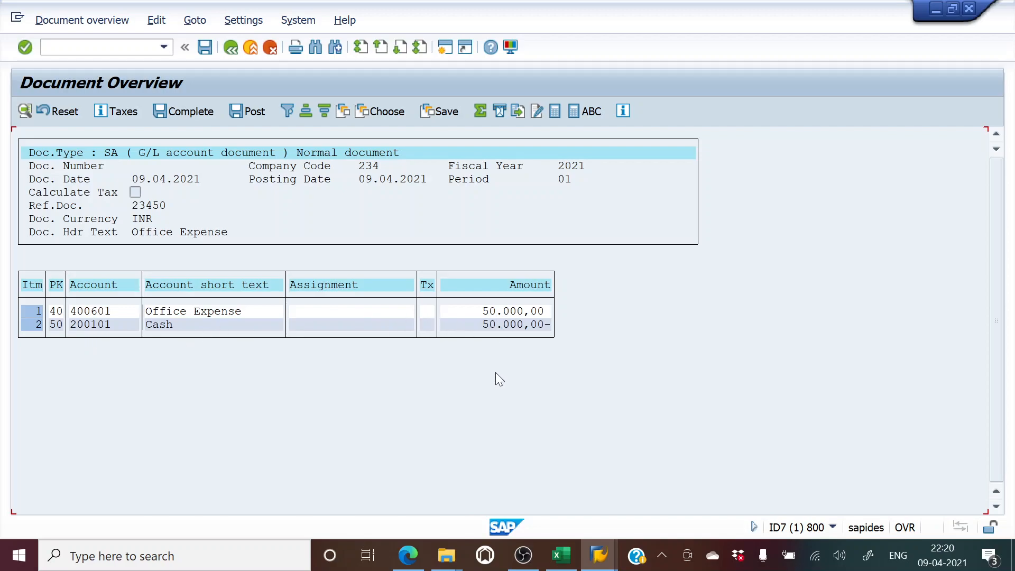
click(204, 52)
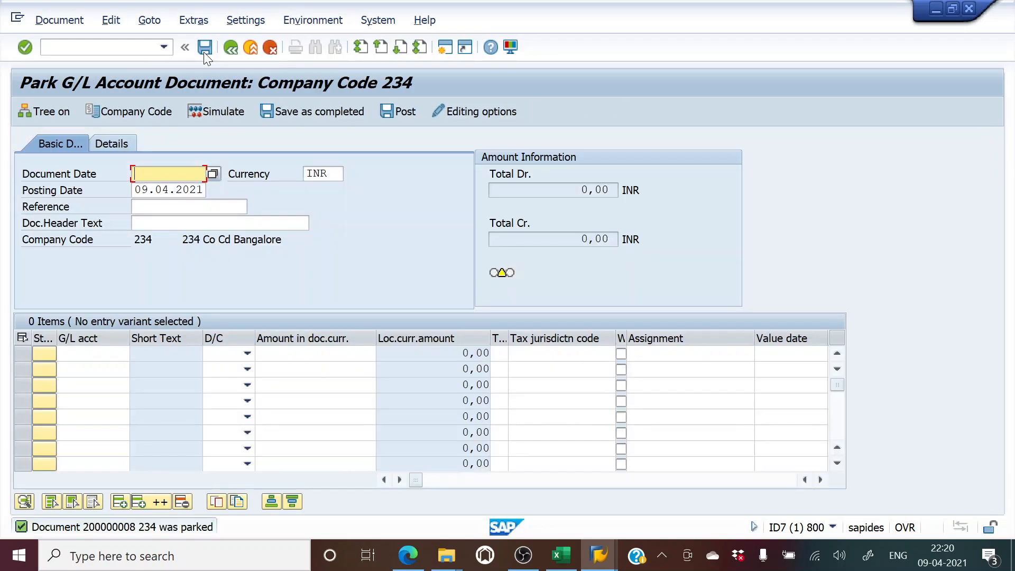
double_click(112, 527)
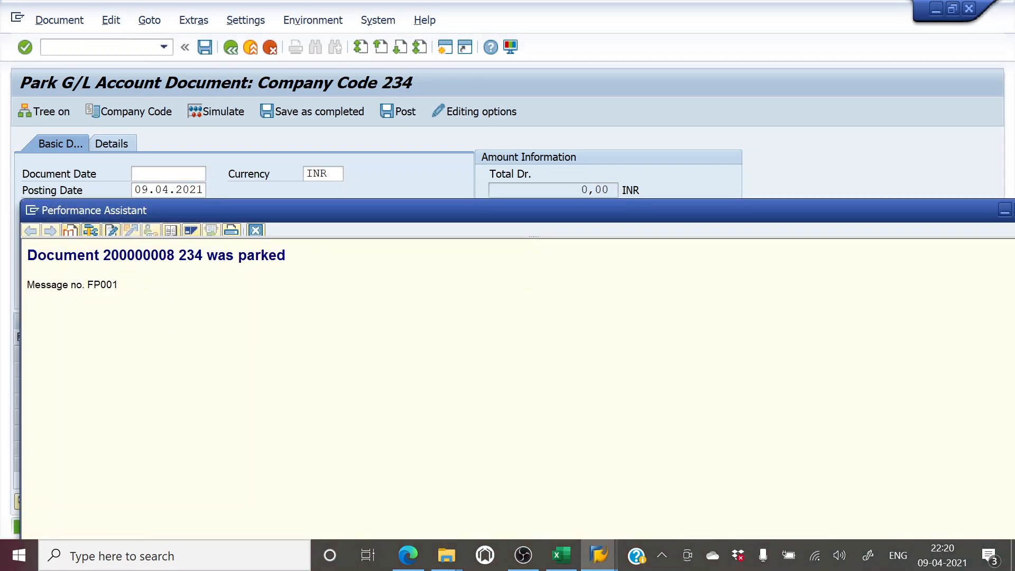
Switch to Excel and copy the fifth posting's document number into the ninth posting's document number cell D28
key(alt+Tab)
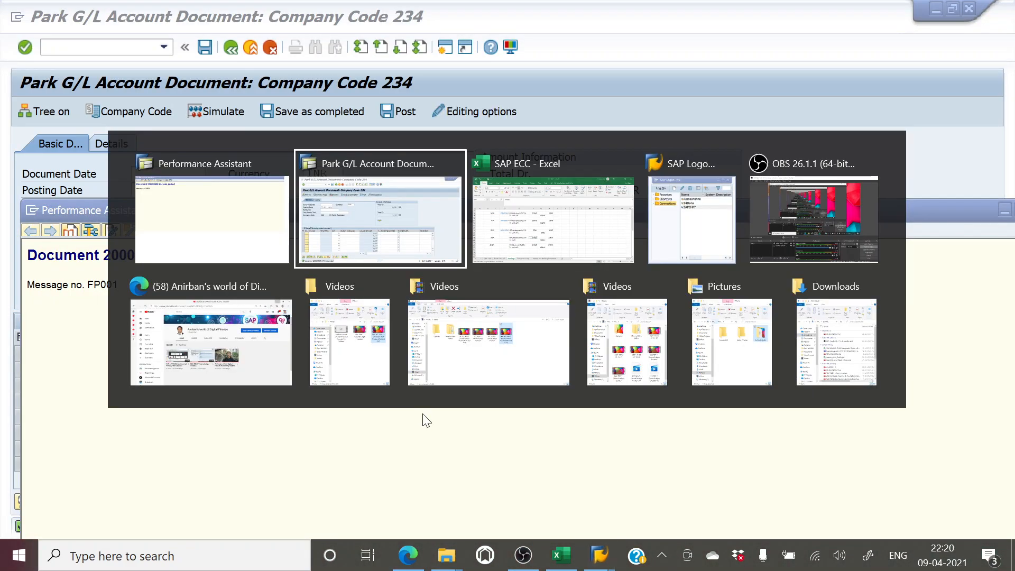
key(alt+Tab)
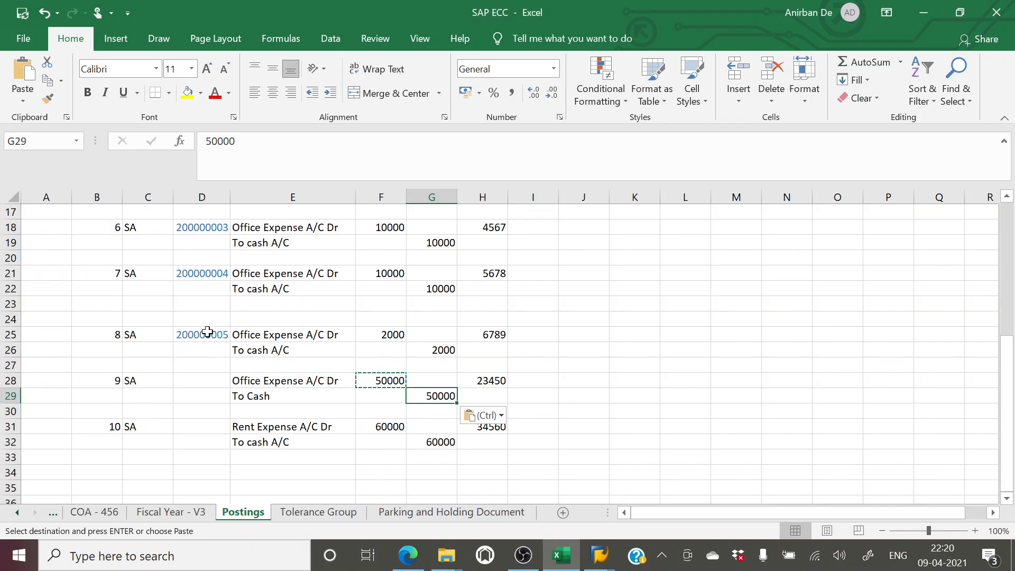
scroll(213, 339, up, 2)
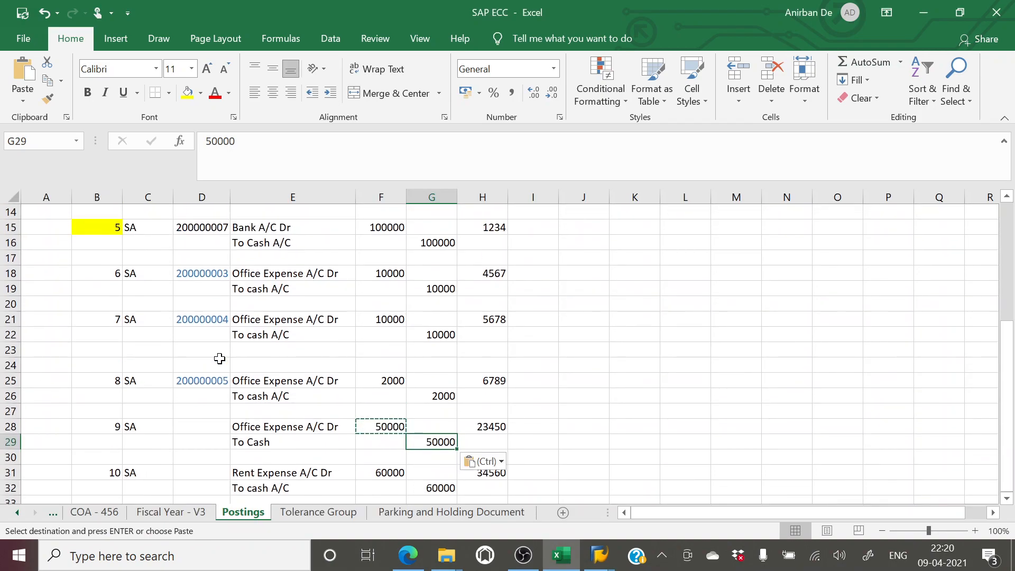
click(202, 276)
key(ctrl+c)
scroll(333, 483, down, 2)
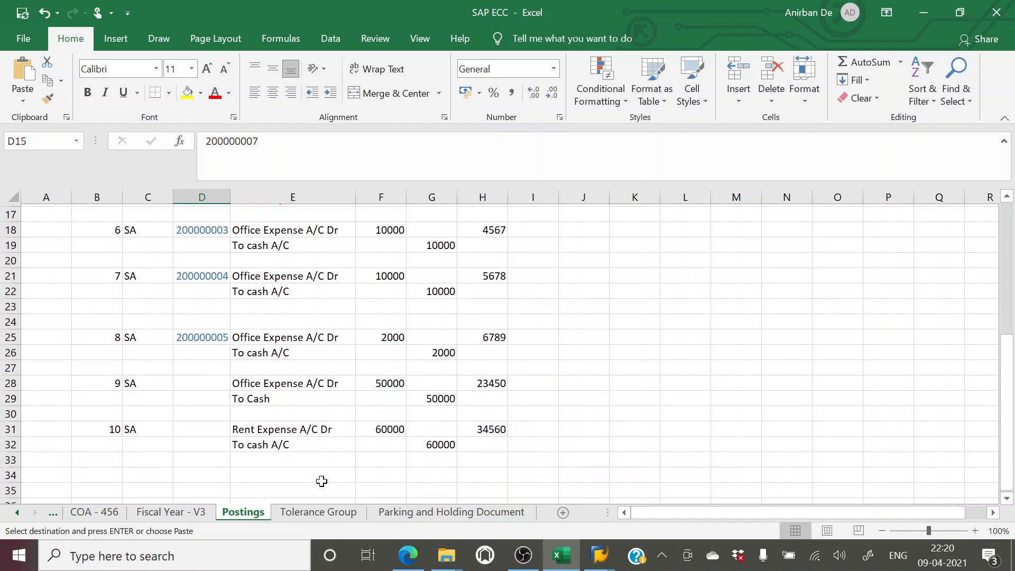
click(211, 381)
key(ctrl+v)
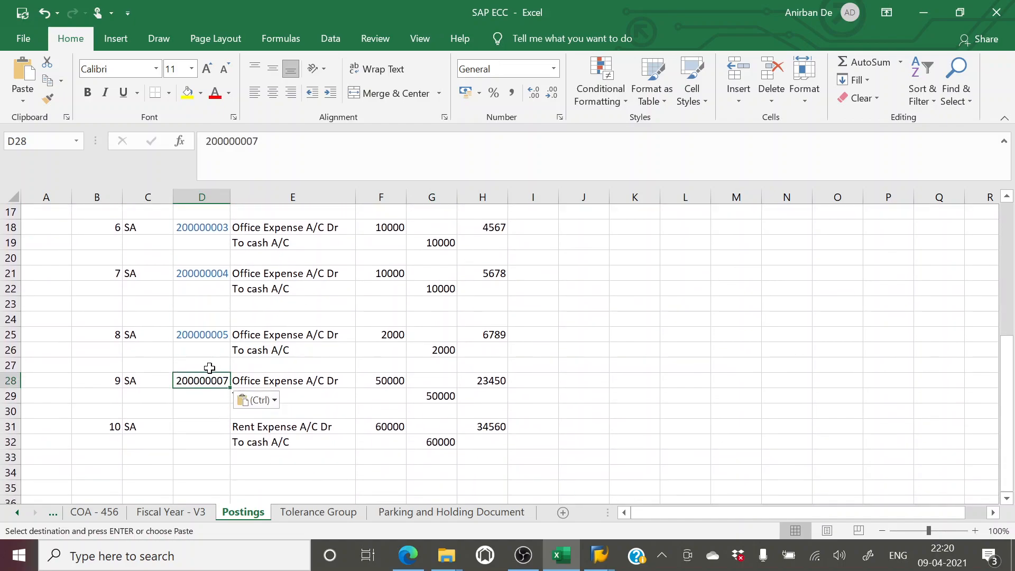
Change the ninth posting's document number in cell D28 to 200000008
click(259, 141)
key(BackSpace)
text(8)
key(Return)
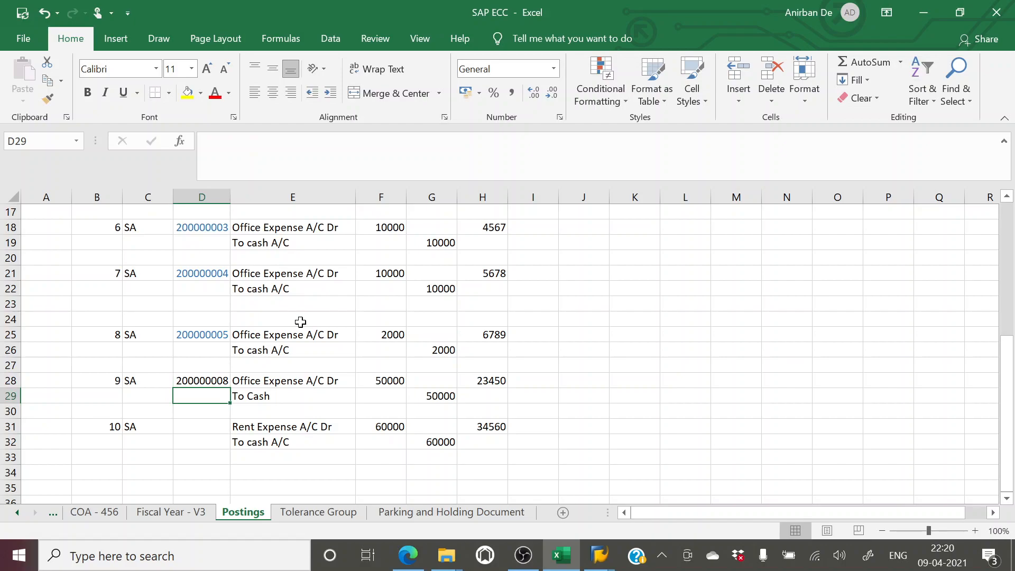
Close the Performance Assistant message window and return to the Park G/L Account Document screen in SAP
key(alt+Tab)
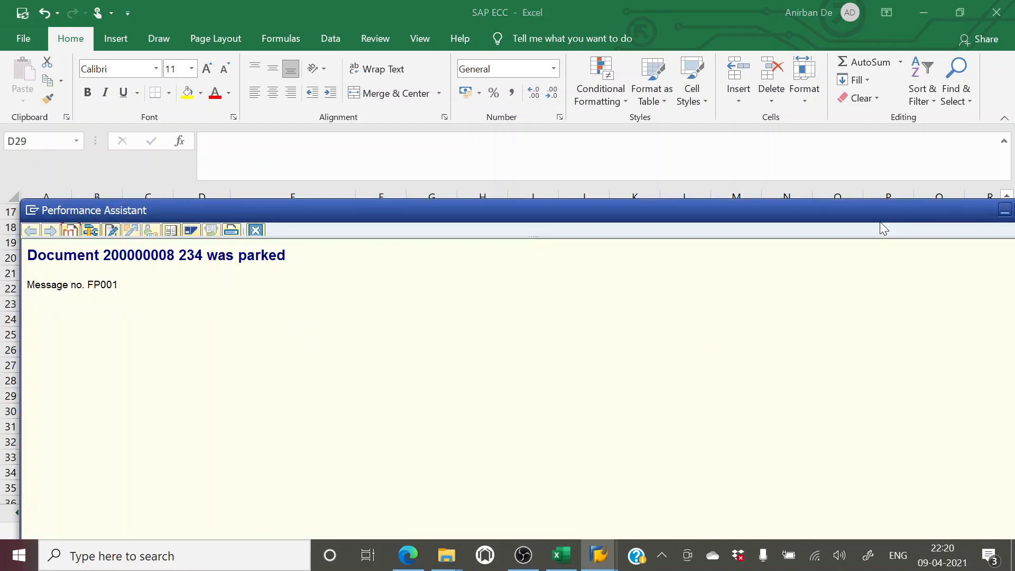
drag(874, 214, 772, 216)
click(892, 213)
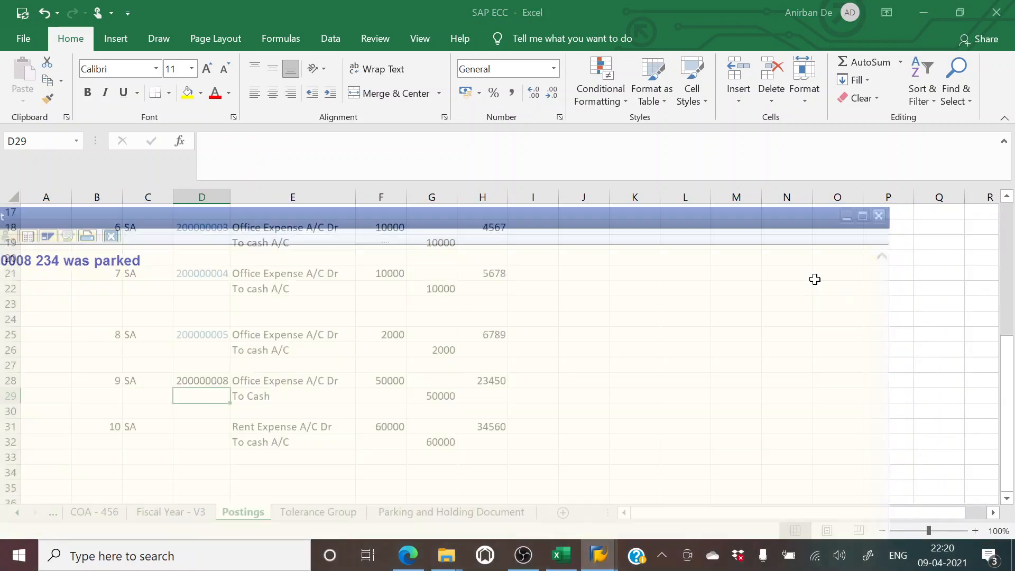
key(alt+Tab)
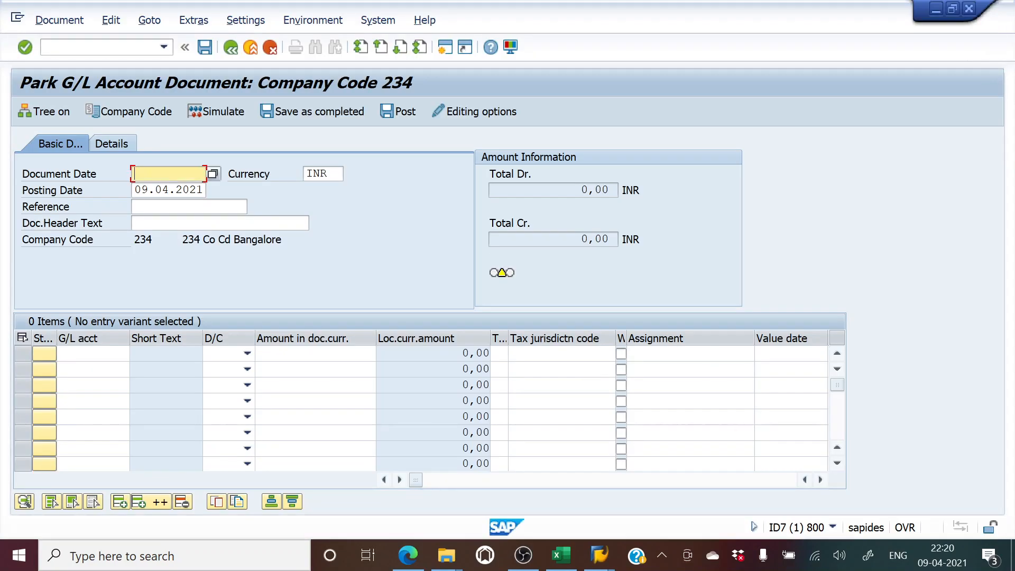
Exit the Park G/L Account Document screen and return to SAP Easy Access
click(231, 49)
click(249, 46)
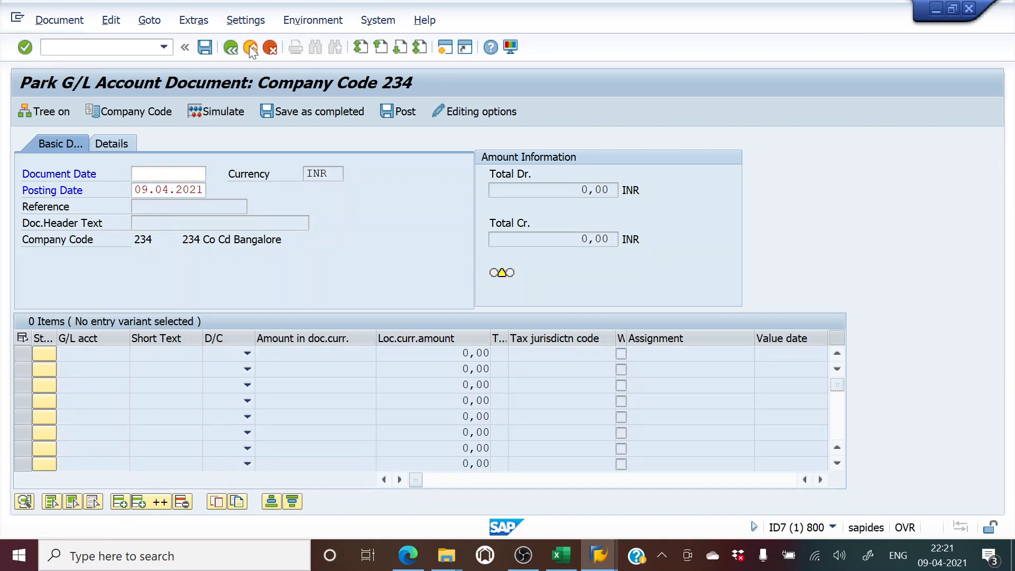
click(279, 332)
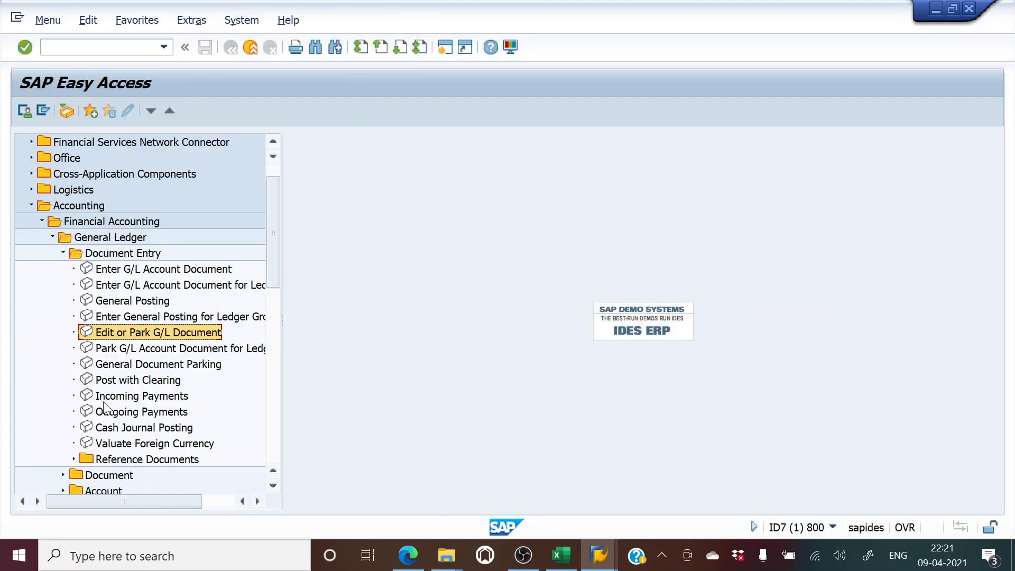
Open the Post/Delete transaction for parked documents under General Ledger > Document > Parked Documents
scroll(159, 356, down, 4)
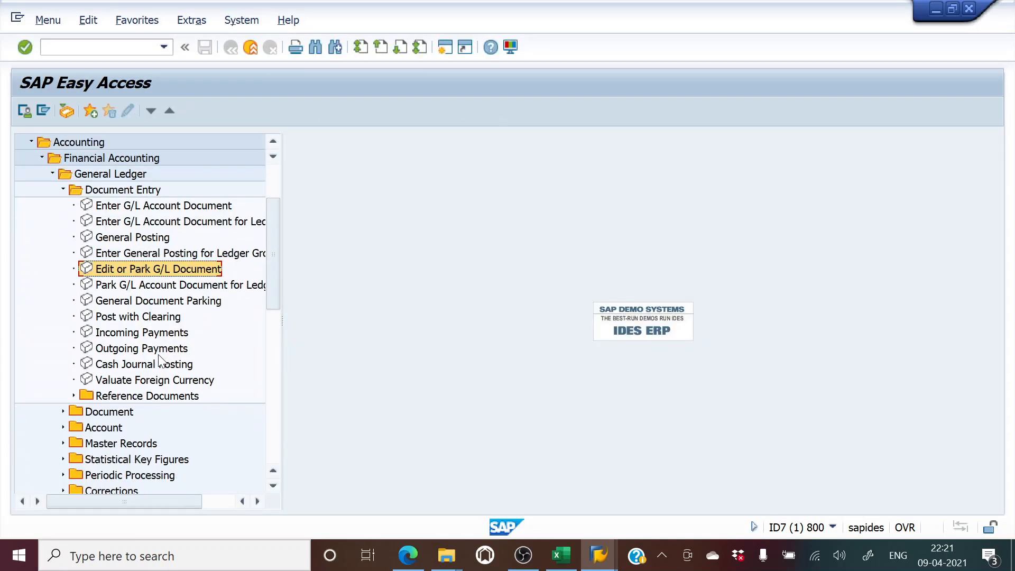
click(62, 411)
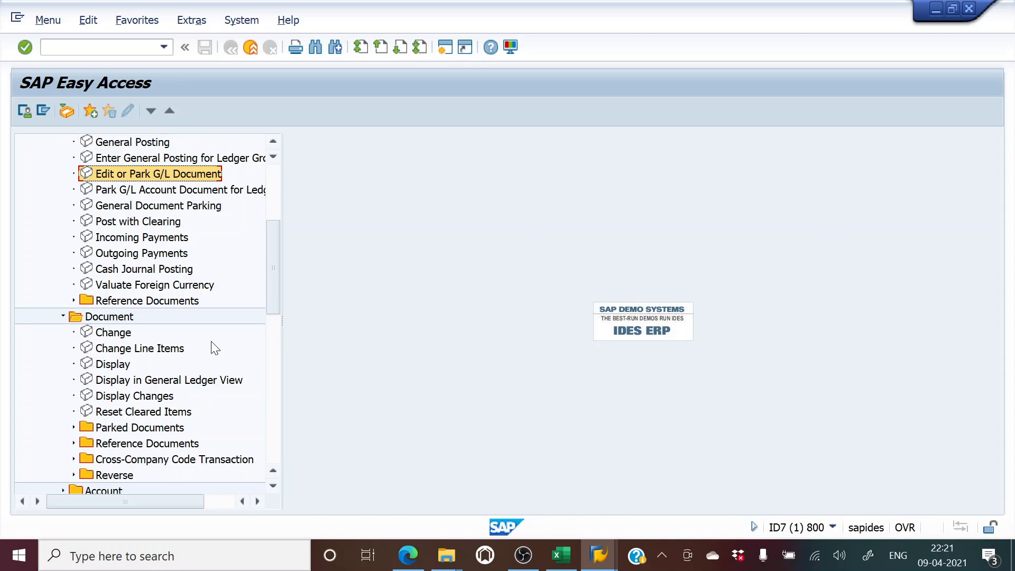
click(74, 427)
scroll(188, 388, down, 1)
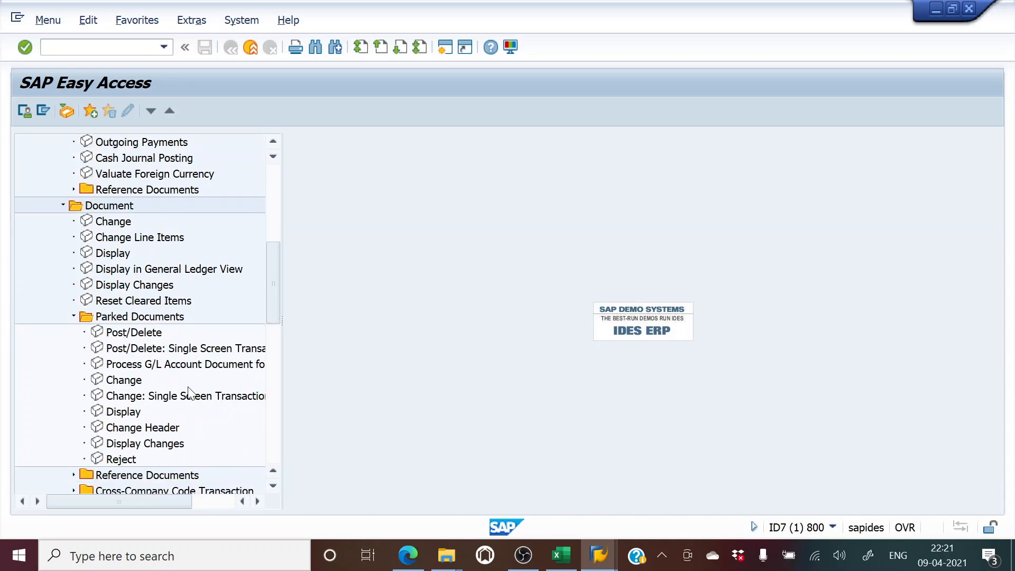
double_click(134, 333)
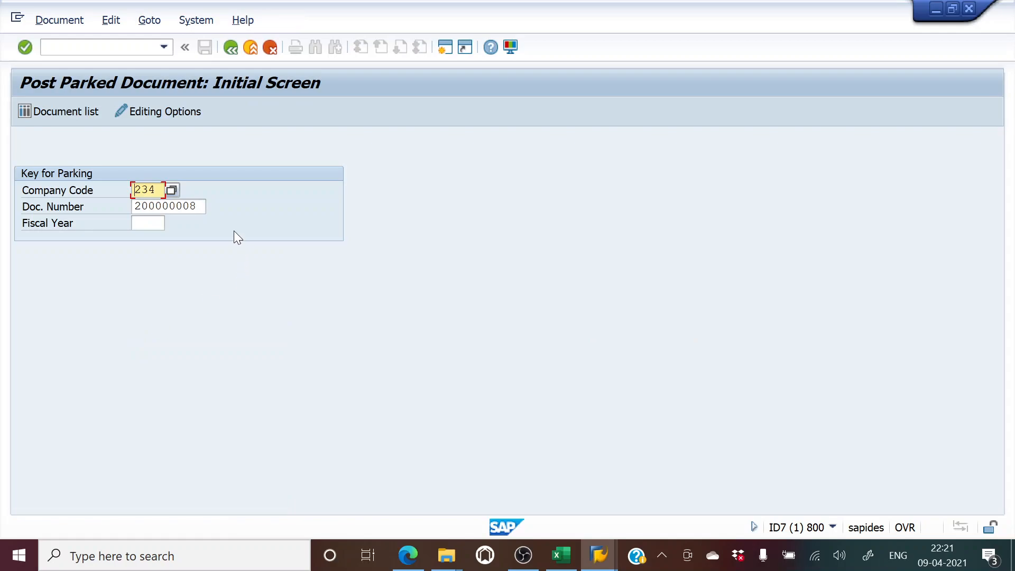
Clear the document number, set the fiscal year to 2021 and open the document list for company code 234
key(Tab)
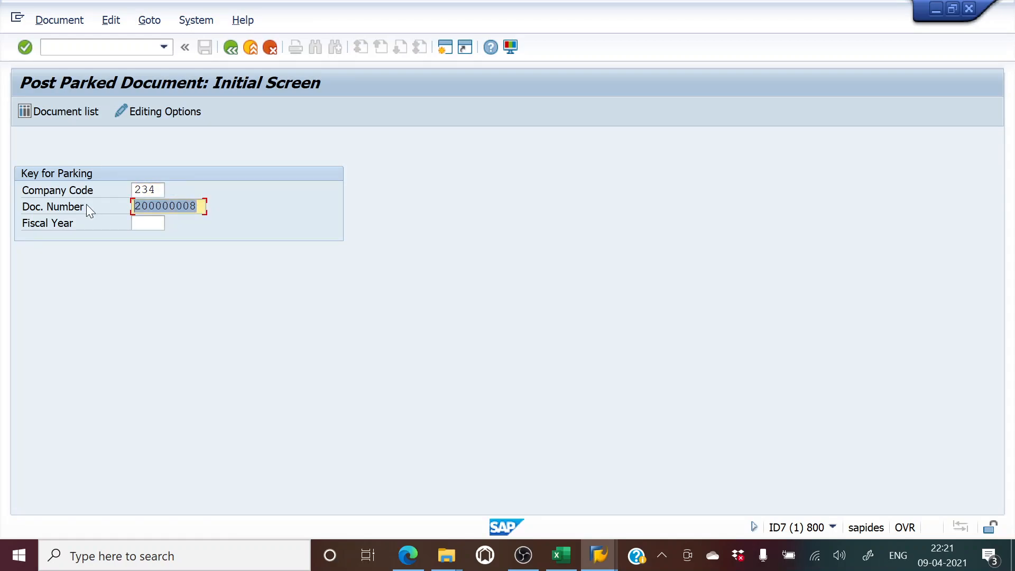
key(Delete)
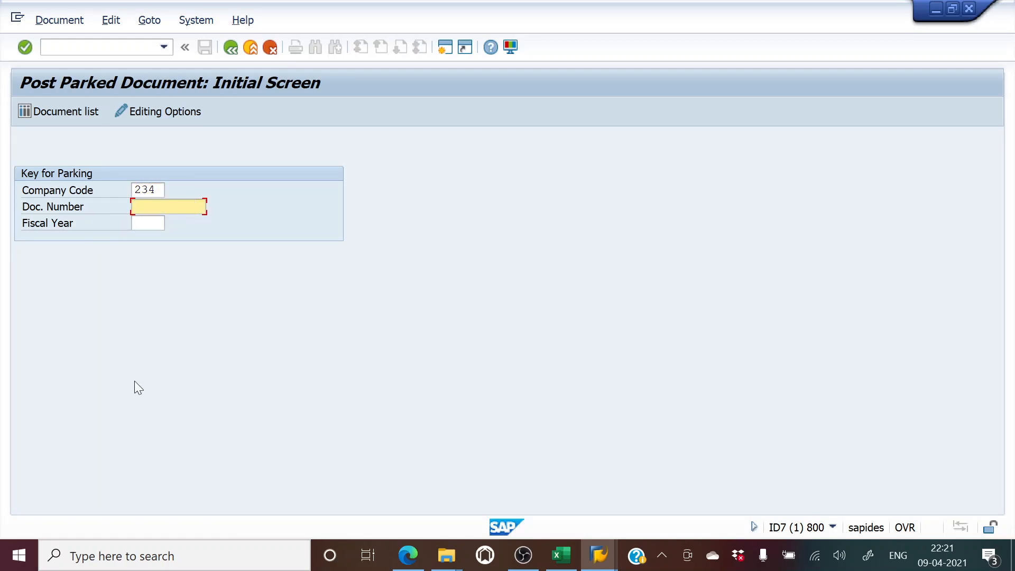
key(Tab)
text(2021)
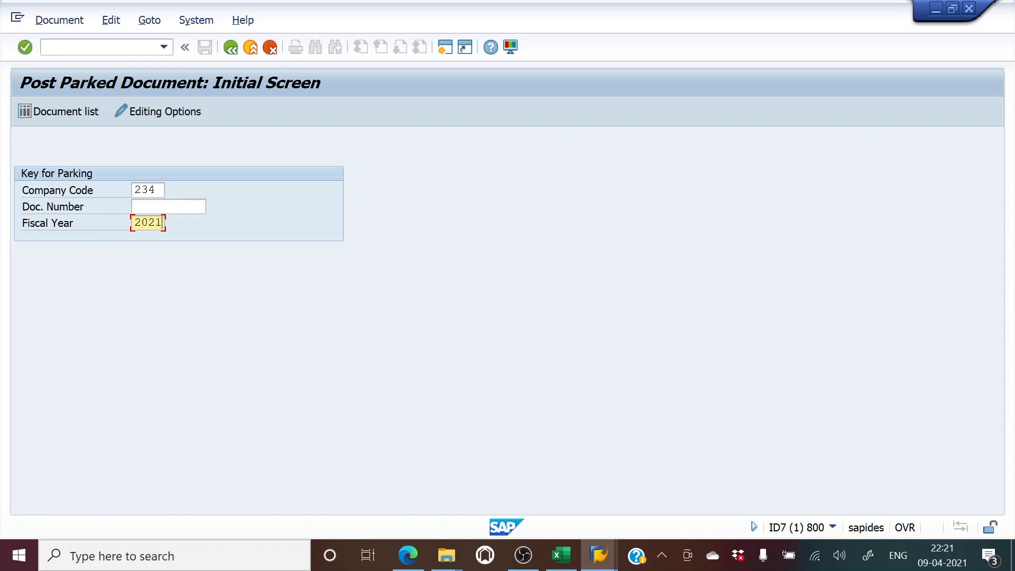
click(79, 112)
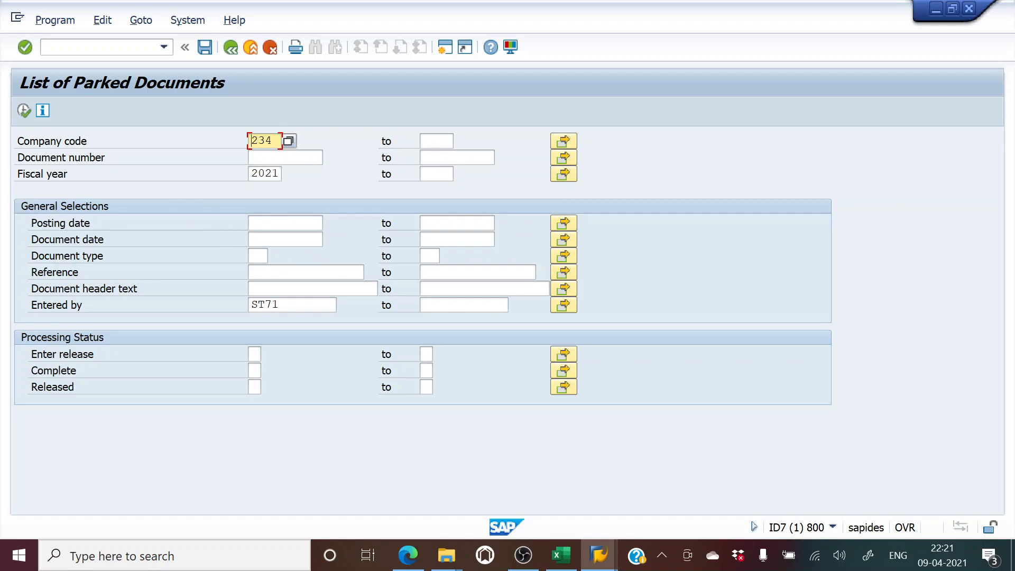
List the parked documents of document type SA and open document 200000008
click(264, 255)
text(SA)
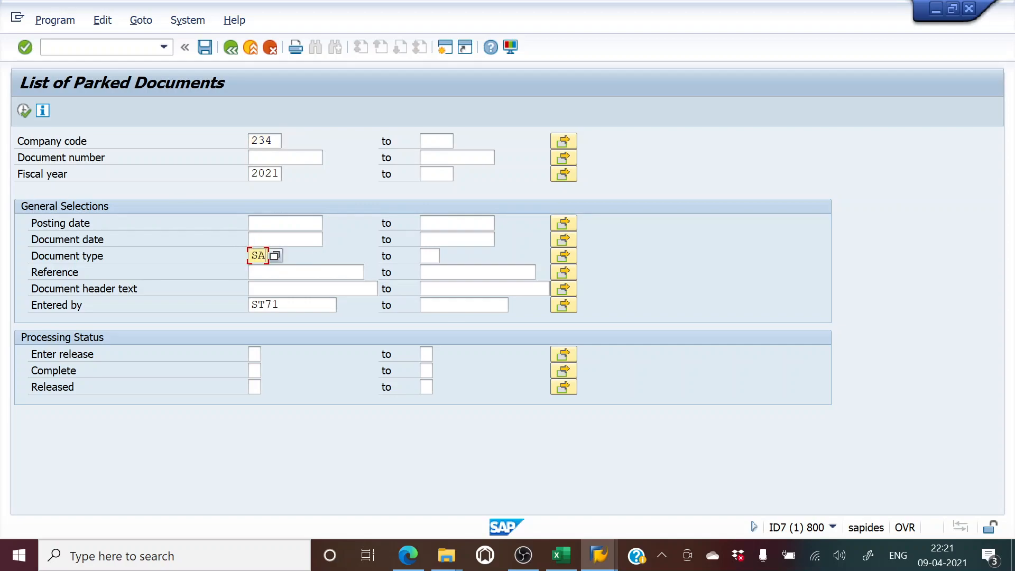
click(20, 111)
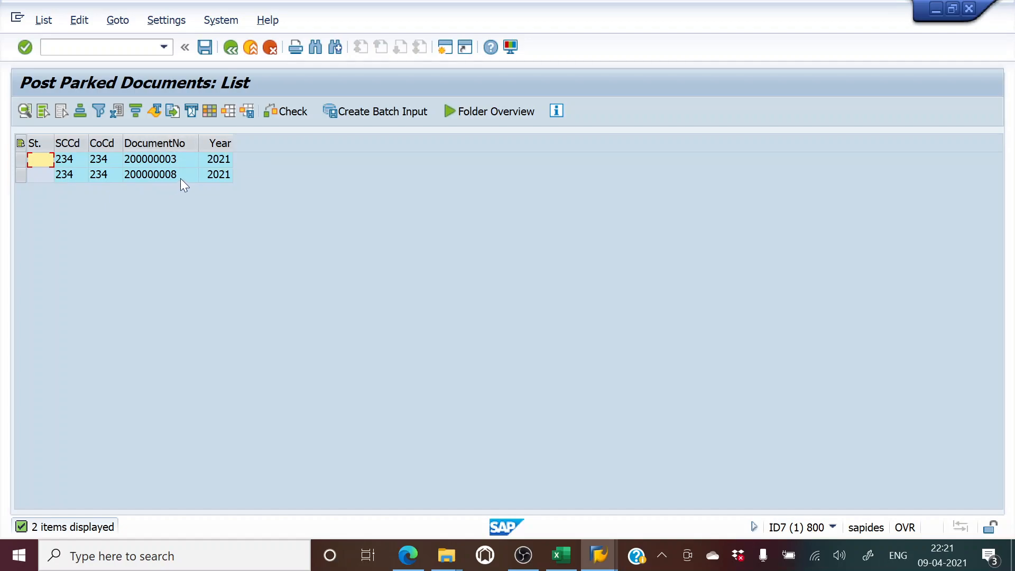
double_click(150, 176)
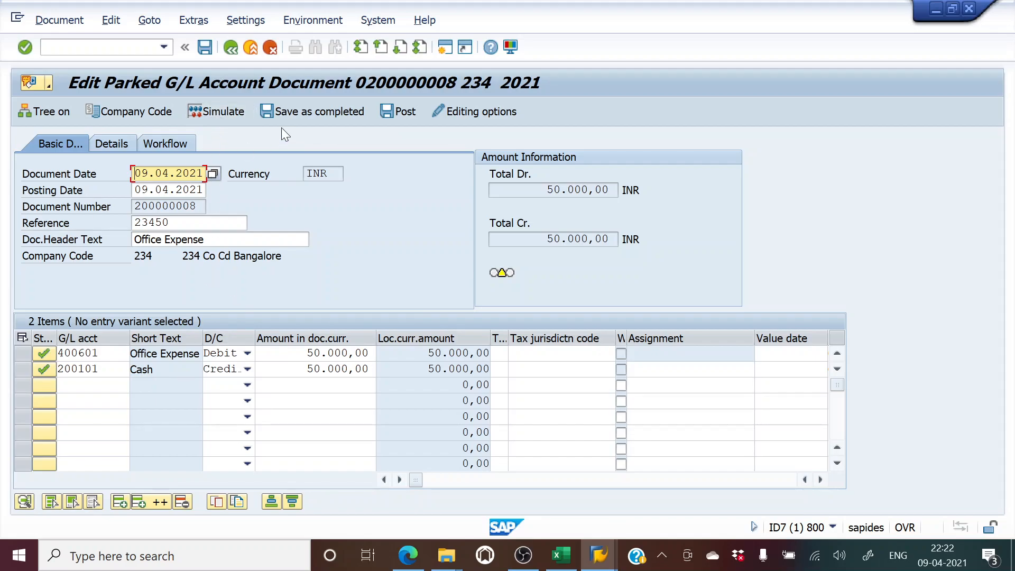
Simulate and post the parked office expense document, and acknowledge the posting message
click(226, 111)
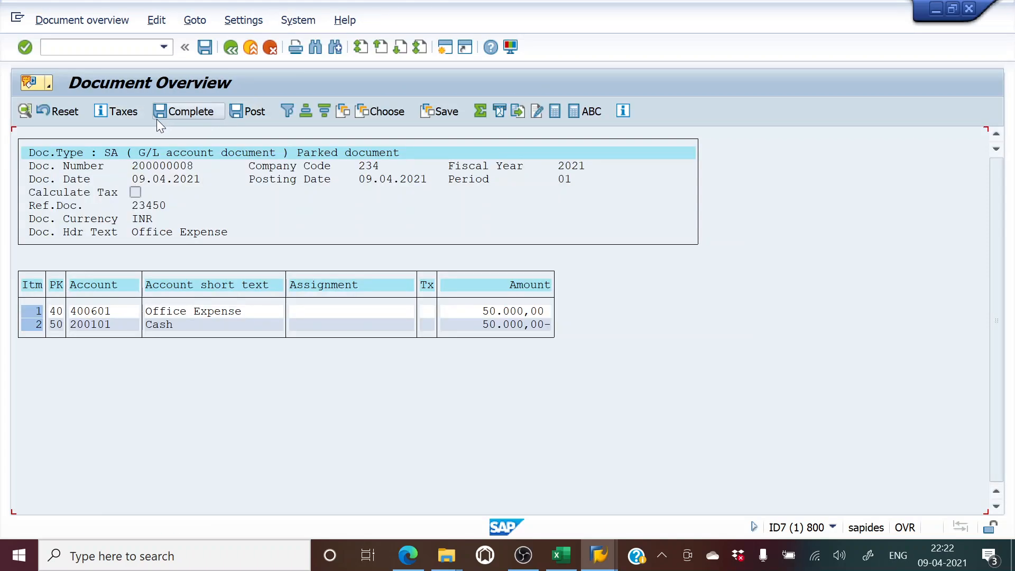
click(248, 111)
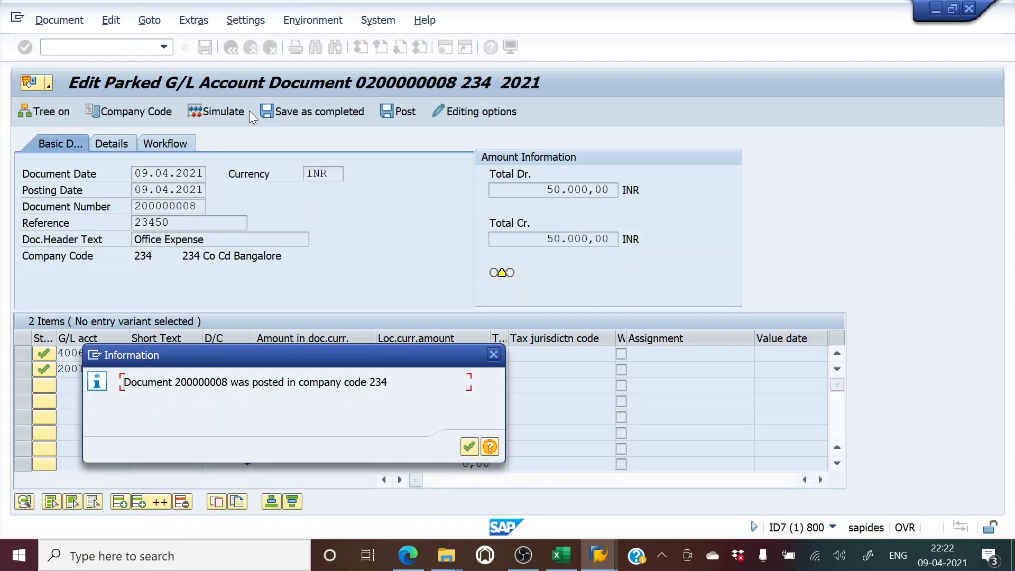
click(469, 447)
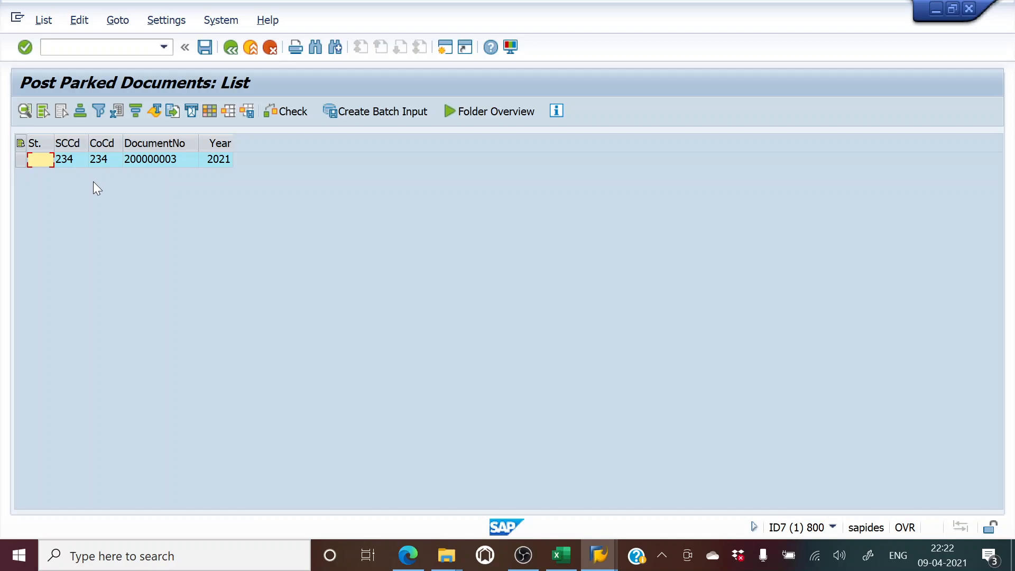
Switch to Excel and examine the tenth posting's accounts, amounts and reference in rows 31 and 32 of the Postings sheet
key(alt+Tab)
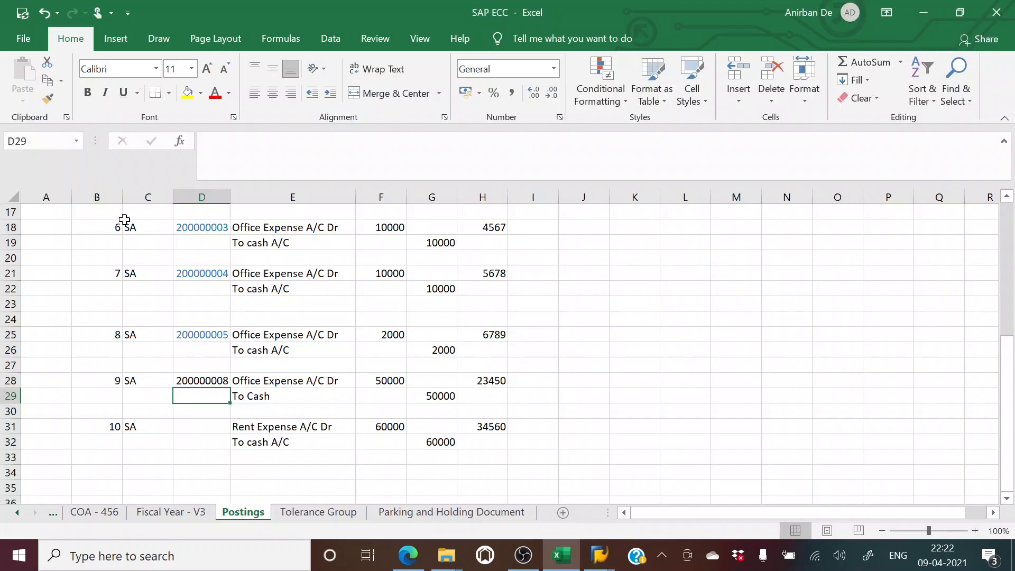
click(197, 421)
click(247, 429)
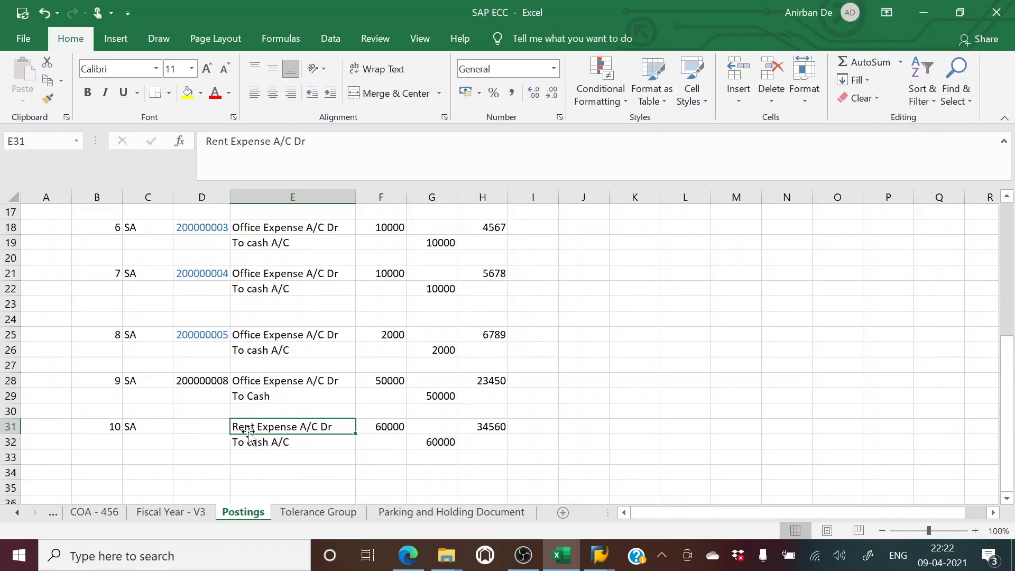
click(251, 442)
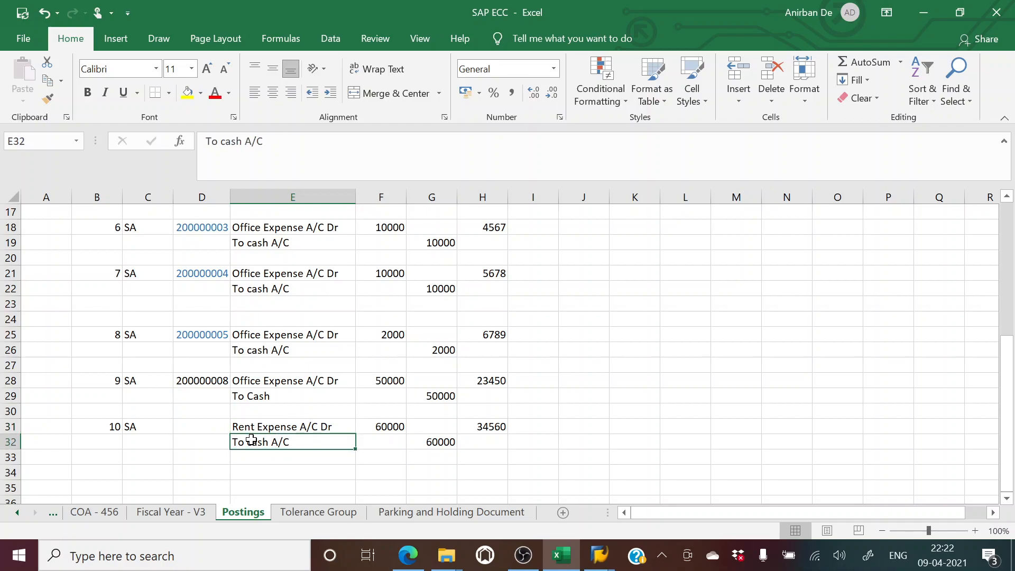
click(377, 426)
click(439, 455)
click(284, 425)
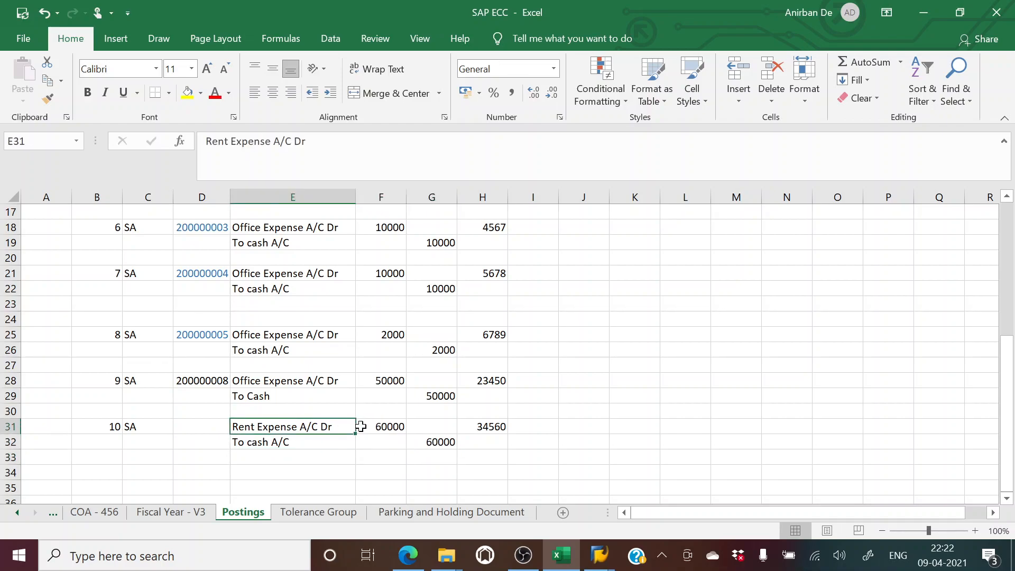
click(391, 428)
click(422, 441)
drag(105, 426, 517, 451)
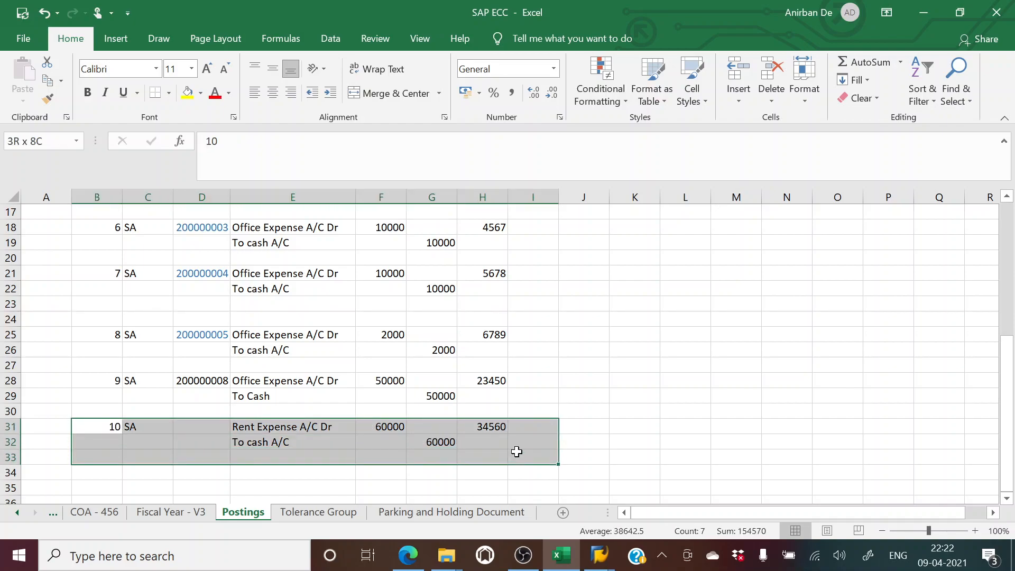
click(269, 426)
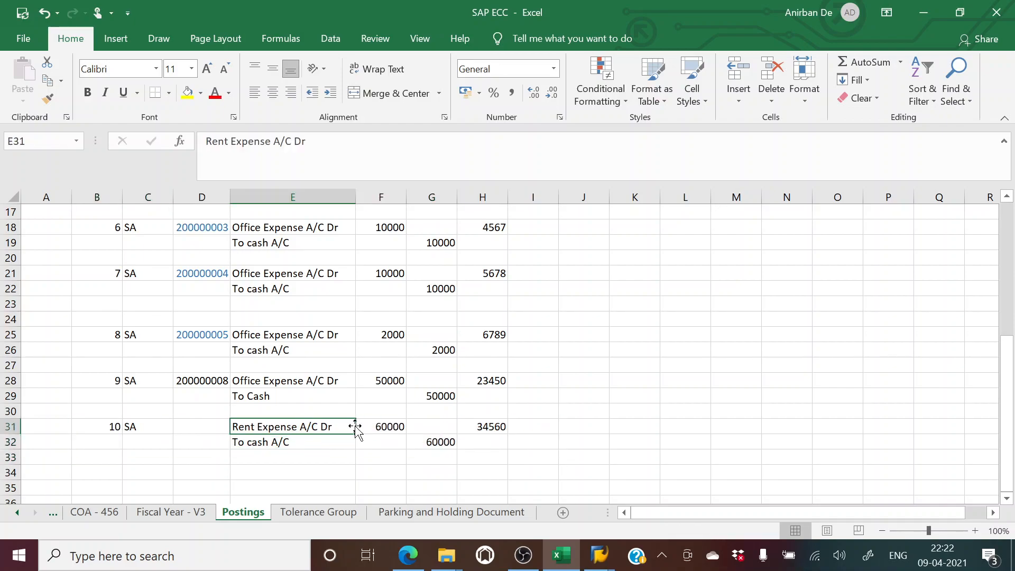
click(389, 426)
click(261, 442)
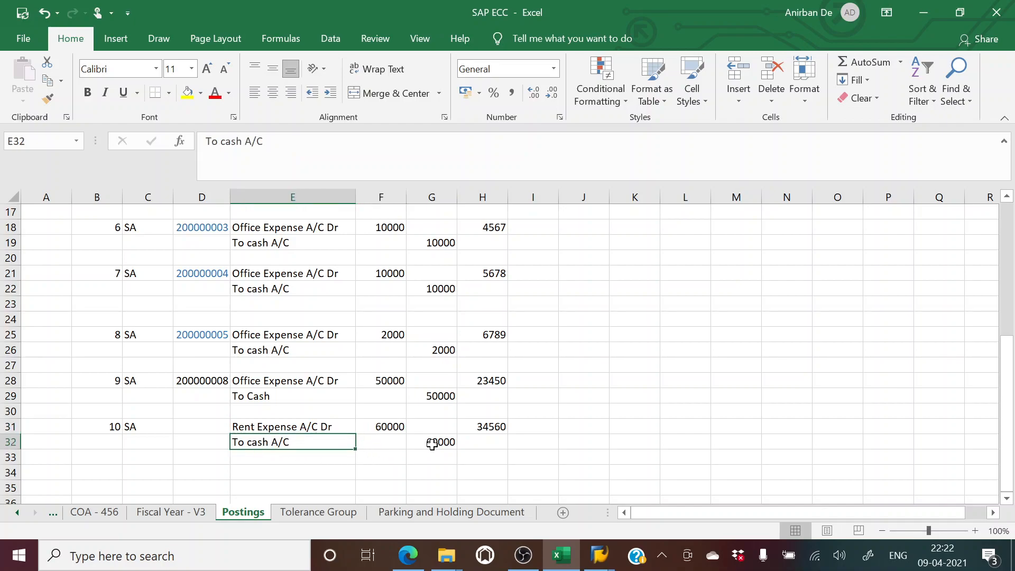
click(431, 444)
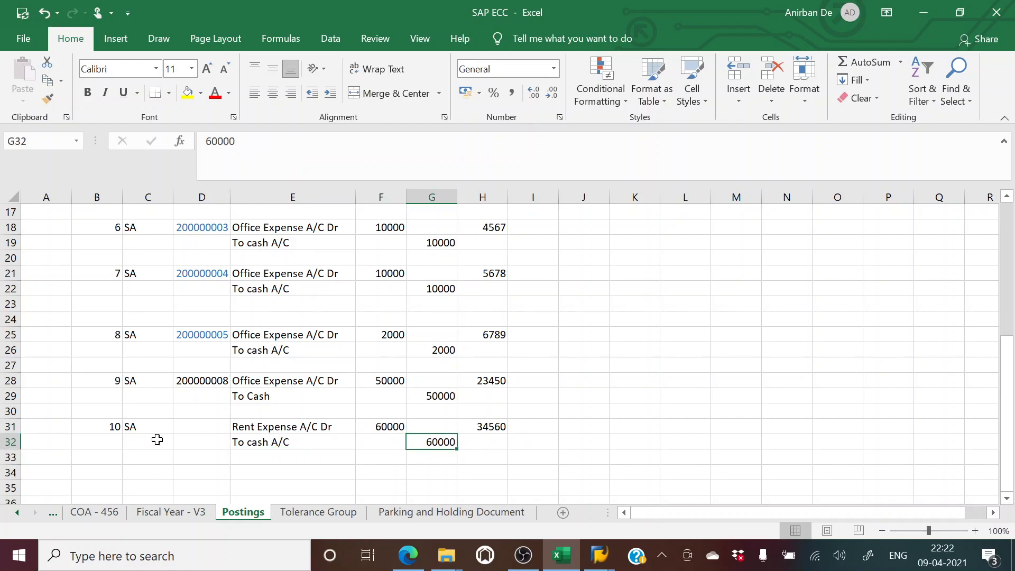
drag(116, 423, 507, 444)
click(639, 415)
Switch back to SAP and leave the parked documents list and its initial screens to reach SAP Easy Access
key(alt+Tab)
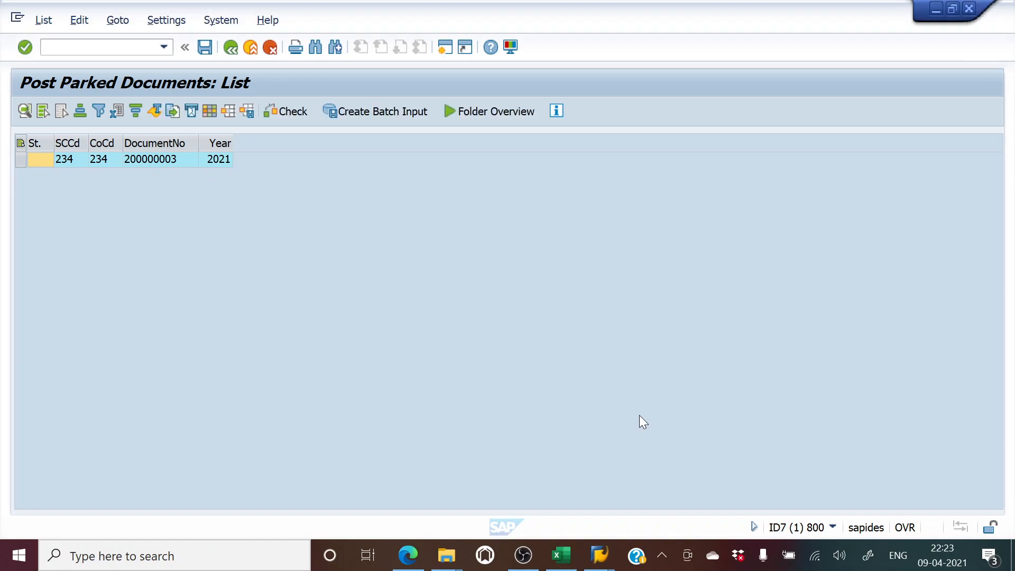
click(248, 48)
click(248, 48)
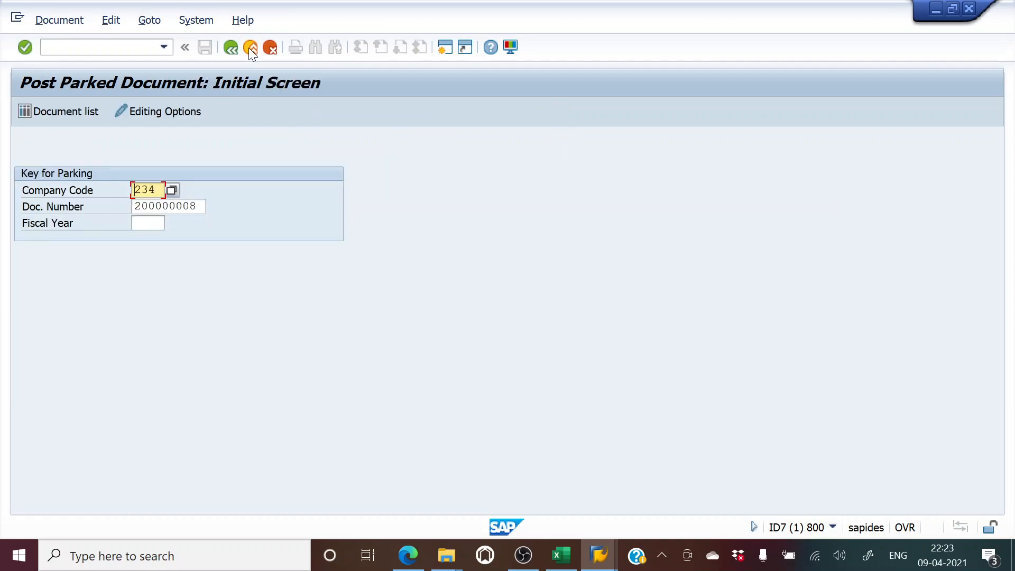
click(248, 48)
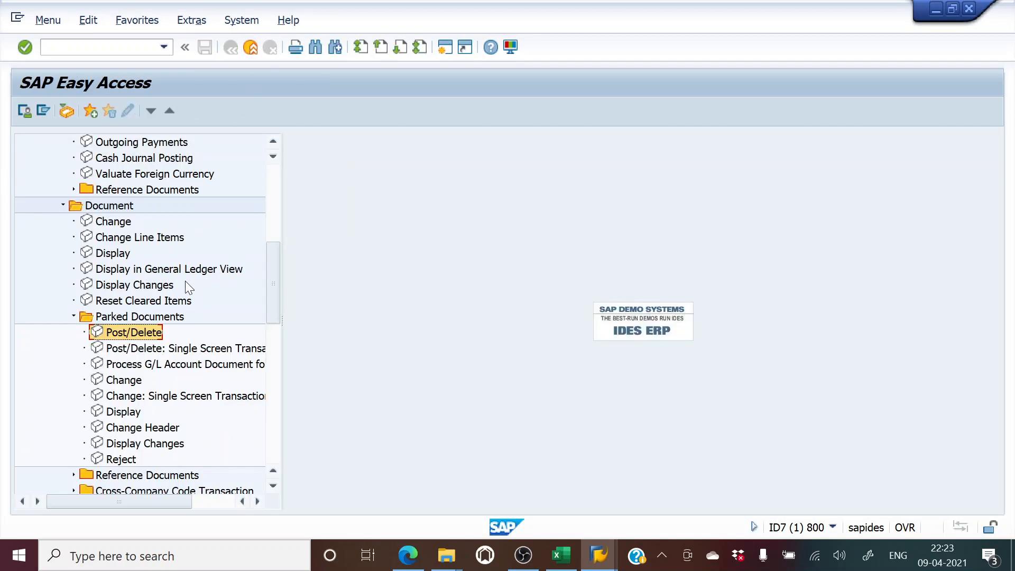
Collapse the Parked Documents and Document folders and bring the Document Entry transactions into view
click(74, 316)
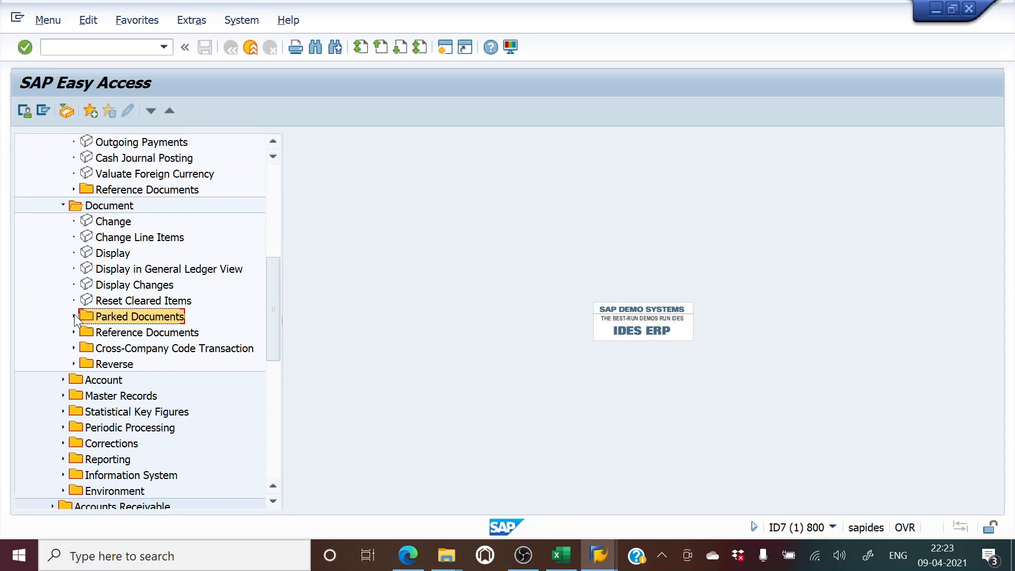
scroll(74, 317, up, 3)
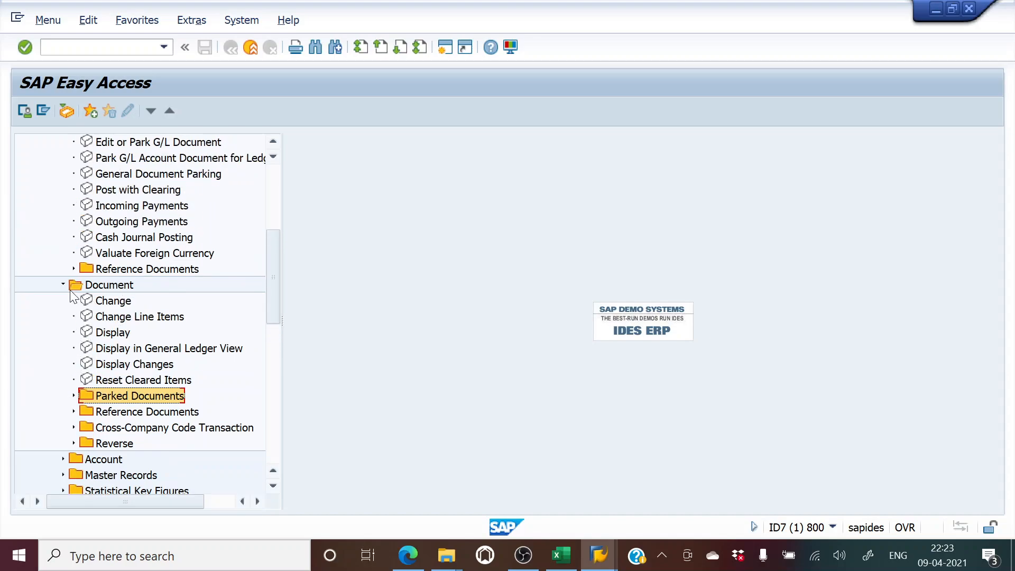
click(63, 284)
scroll(168, 286, up, 5)
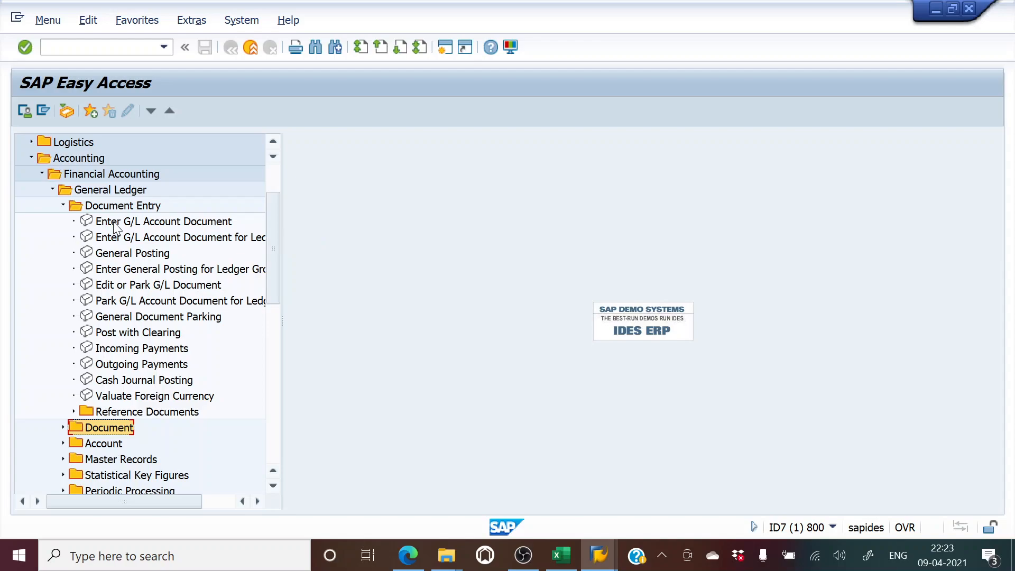
Switch to Excel and look through the transaction codes and paths for document posting in the Steps-TCode-Path sheet
key(alt+Tab)
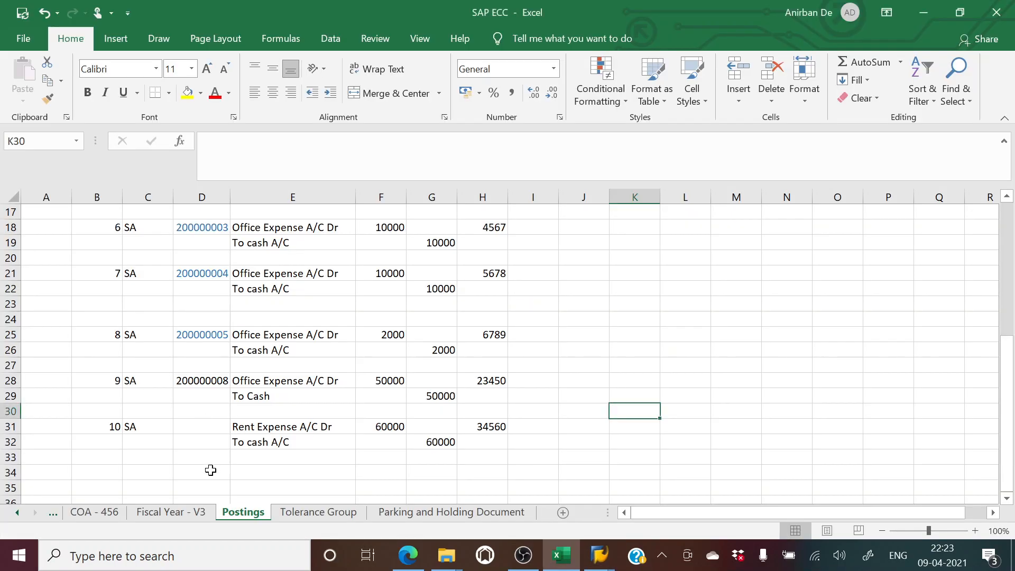
click(18, 512)
click(18, 512)
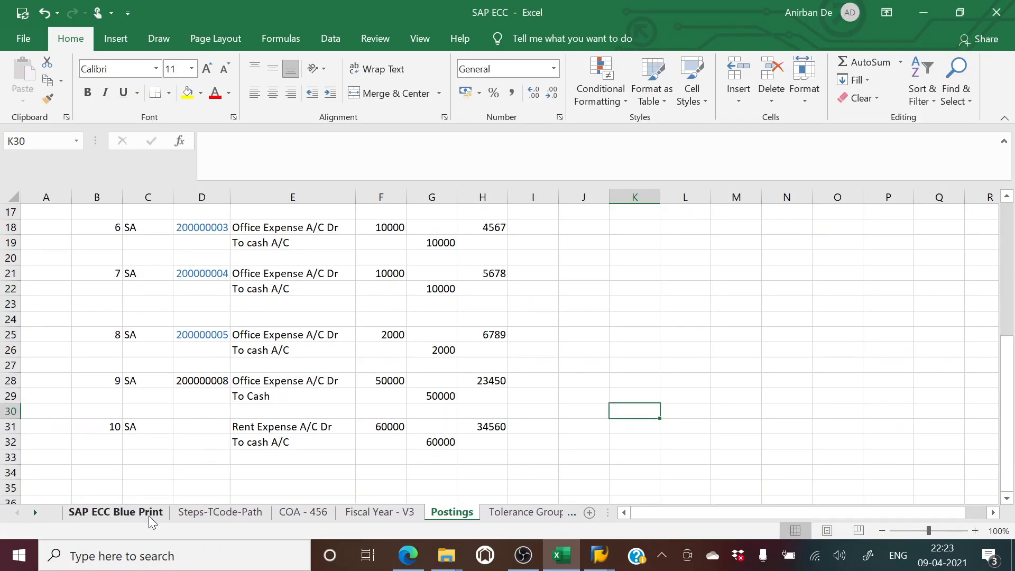
click(207, 515)
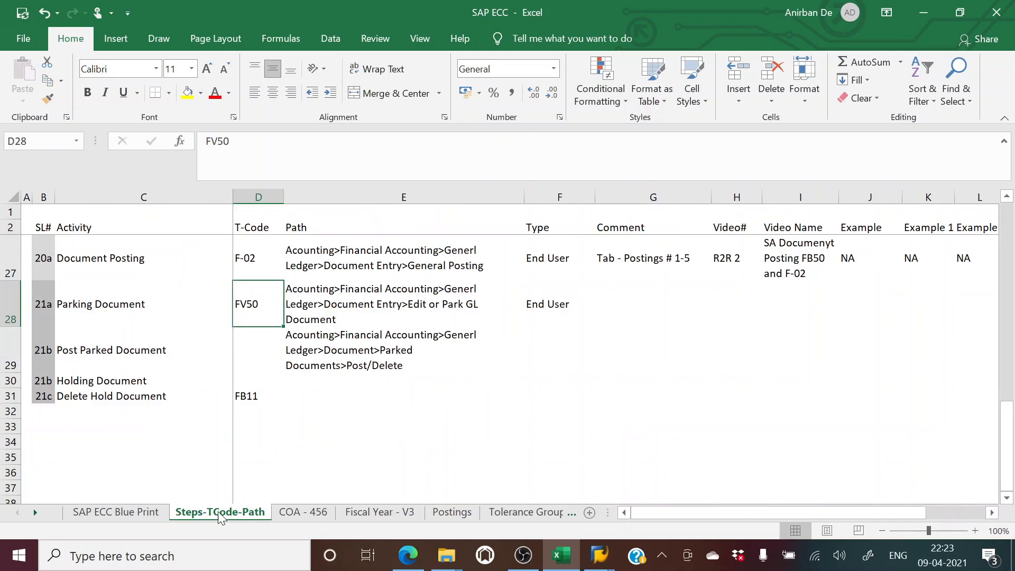
scroll(361, 453, up, 2)
scroll(361, 453, up, 1)
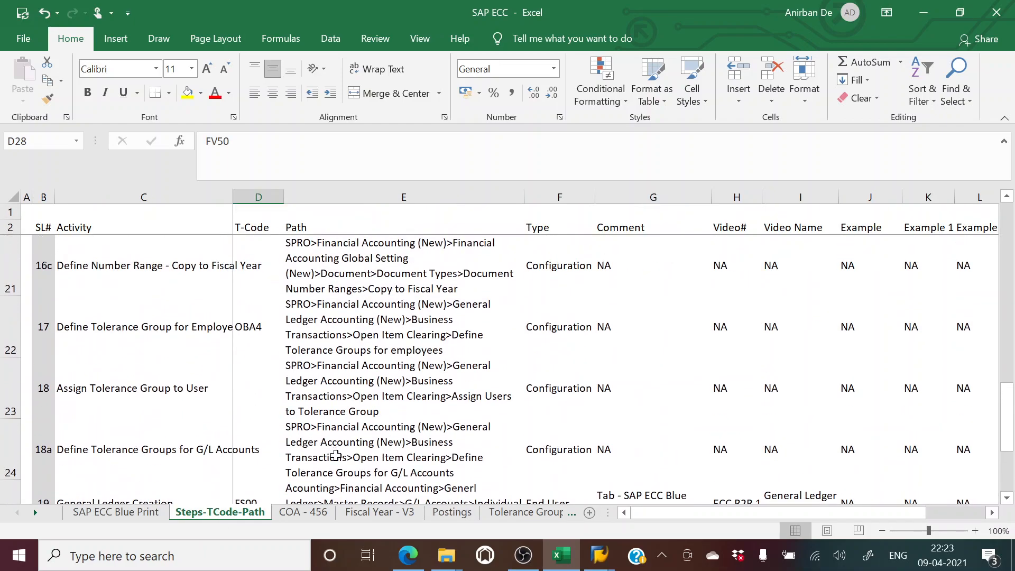
scroll(335, 454, down, 2)
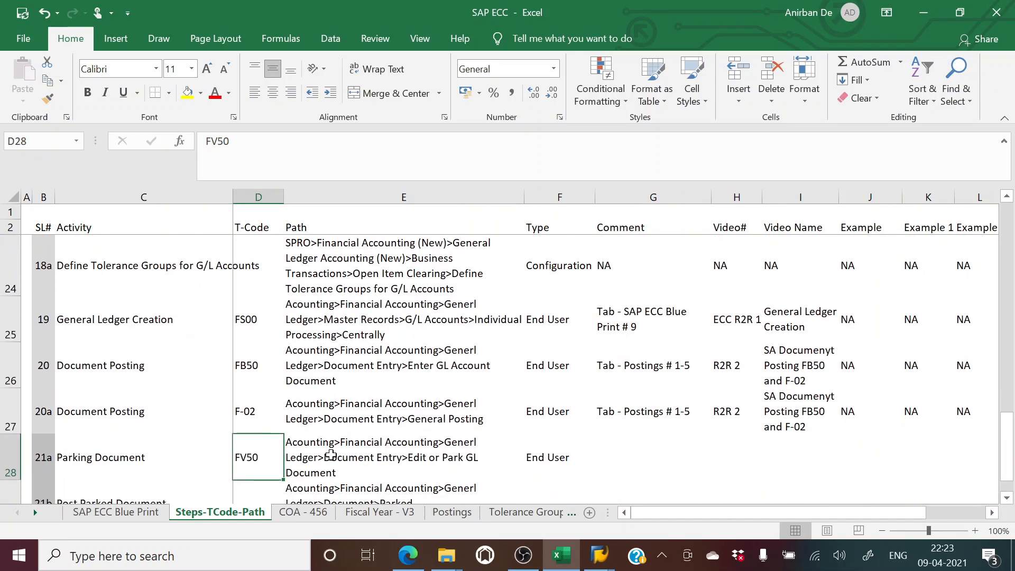
Compare the FB50 transaction code and path in row 26 of the Steps-TCode-Path sheet with the Document Entry transactions in SAP
click(270, 367)
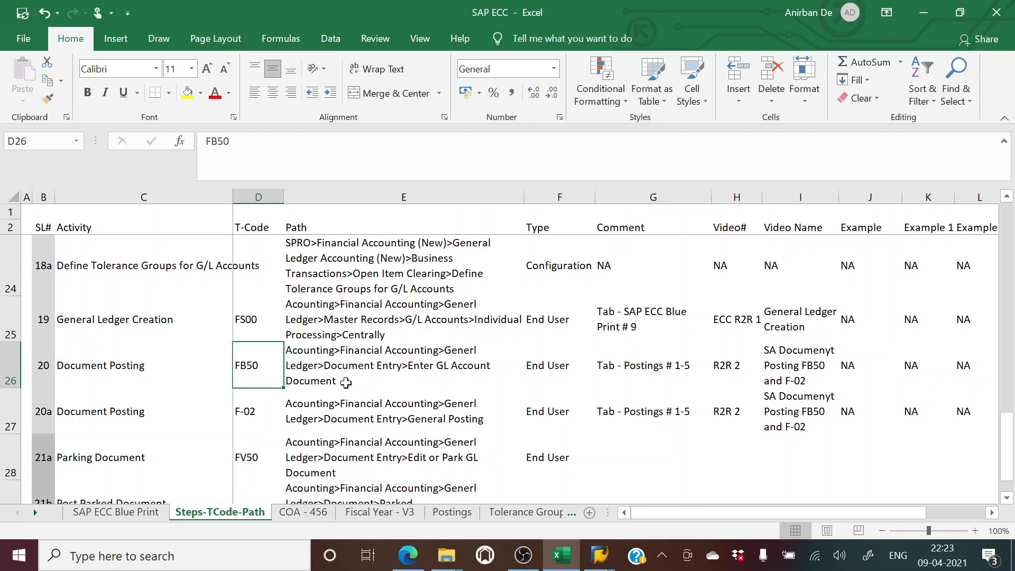
key(alt+Tab)
key(alt+Tab)
click(334, 367)
key(alt+Tab)
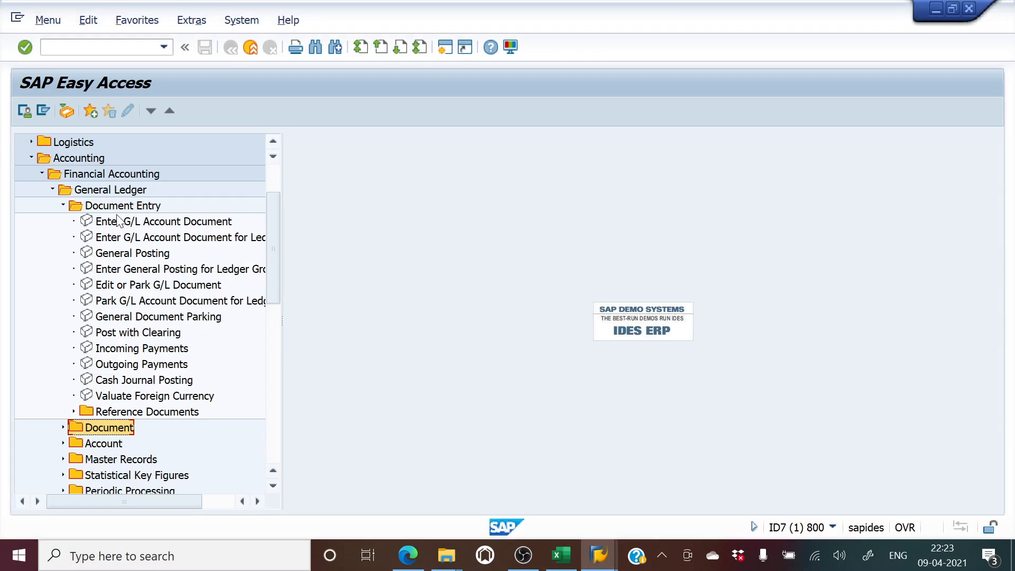
key(alt+Tab)
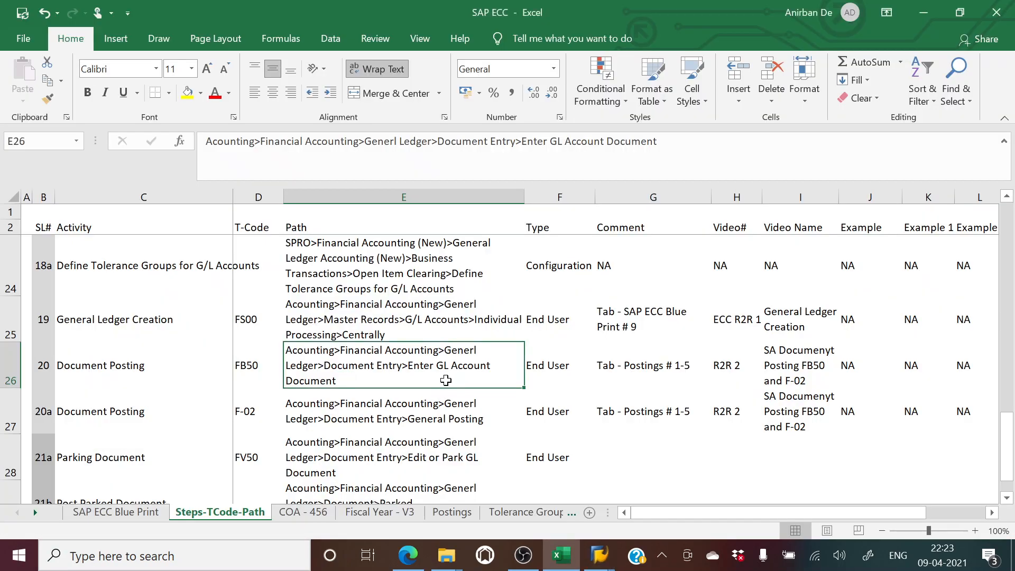
Switch to SAP, open Enter G/L Account Document under Document Entry, and display the transaction's system details
key(alt+Tab)
double_click(105, 221)
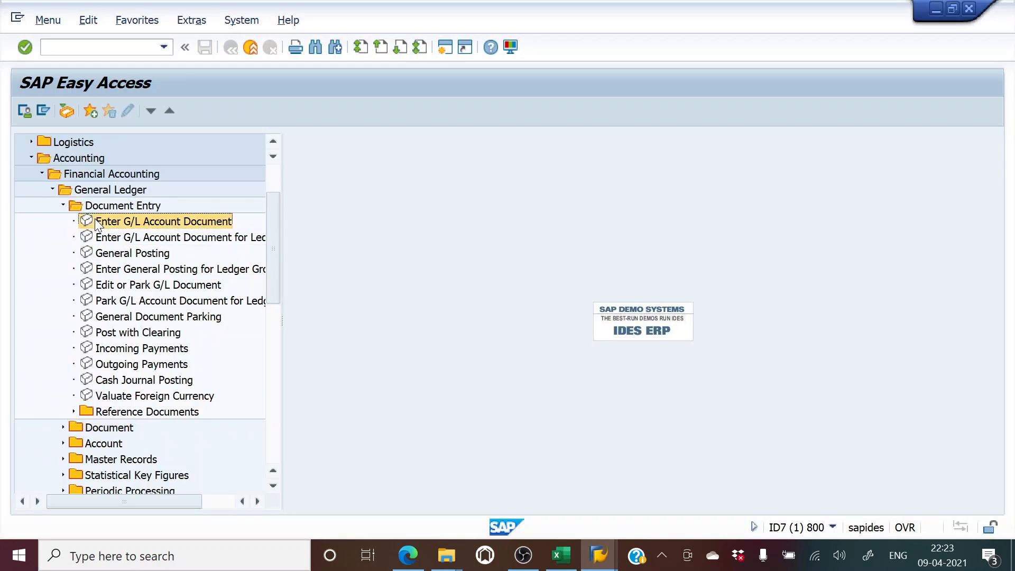
click(834, 528)
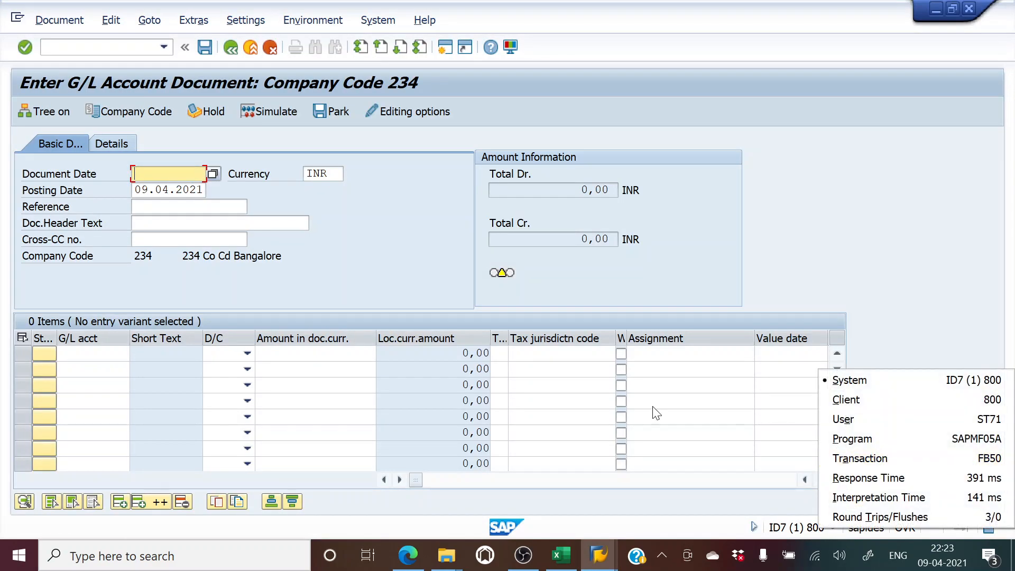
Copy the posting date 09.04.2021 into the Document Date field
click(136, 190)
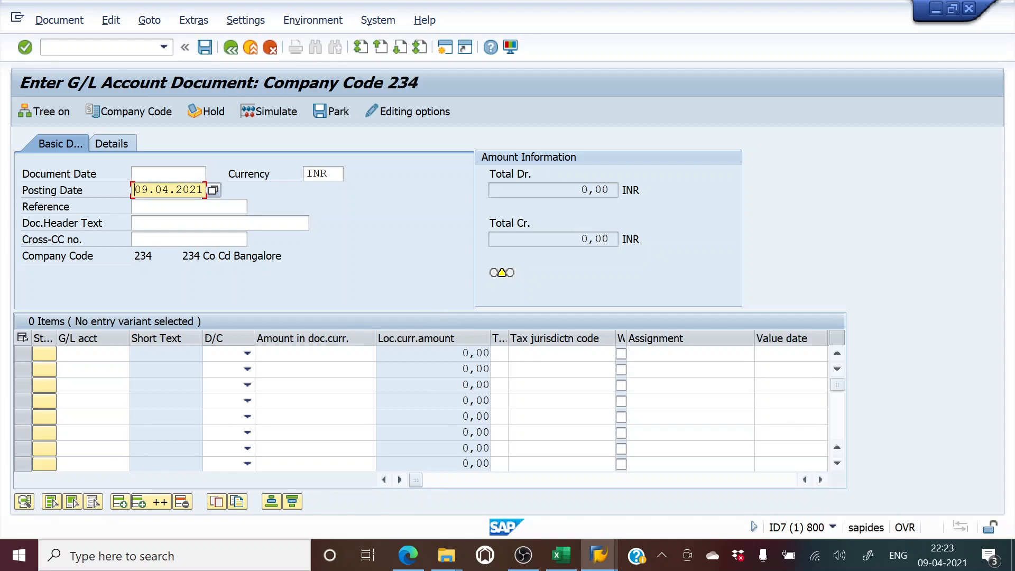
drag(135, 190, 211, 191)
key(ctrl+c)
click(168, 174)
key(ctrl+v)
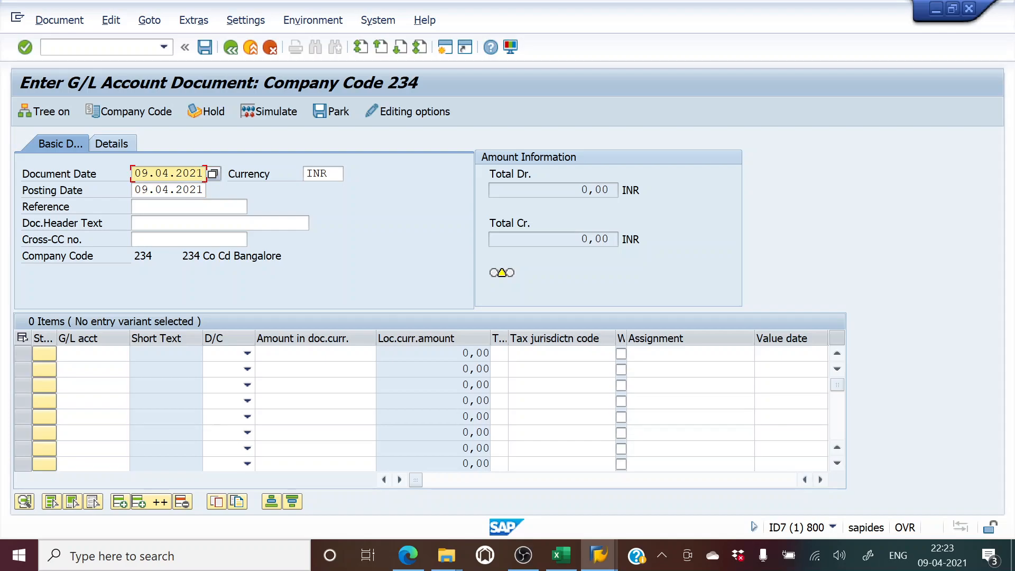
Look up the tenth posting's reference in the Excel Postings sheet and enter 34560 as the SAP document's reference
click(190, 207)
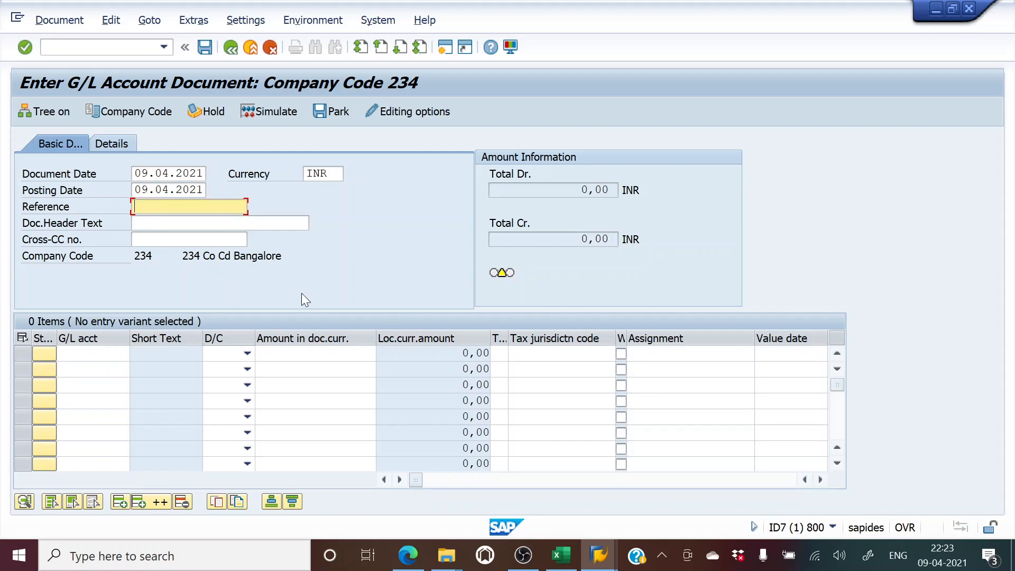
key(alt+Tab)
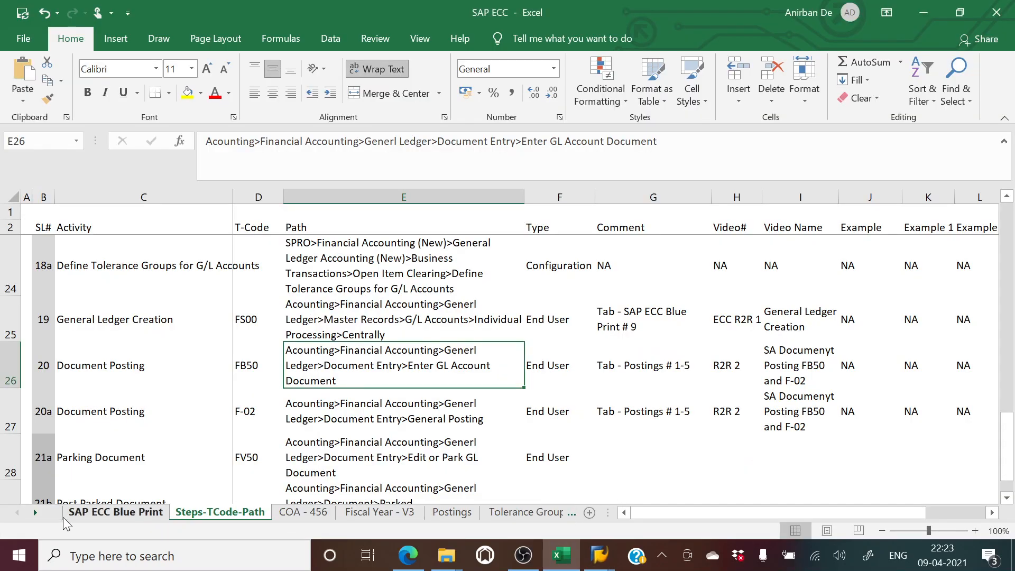
click(36, 511)
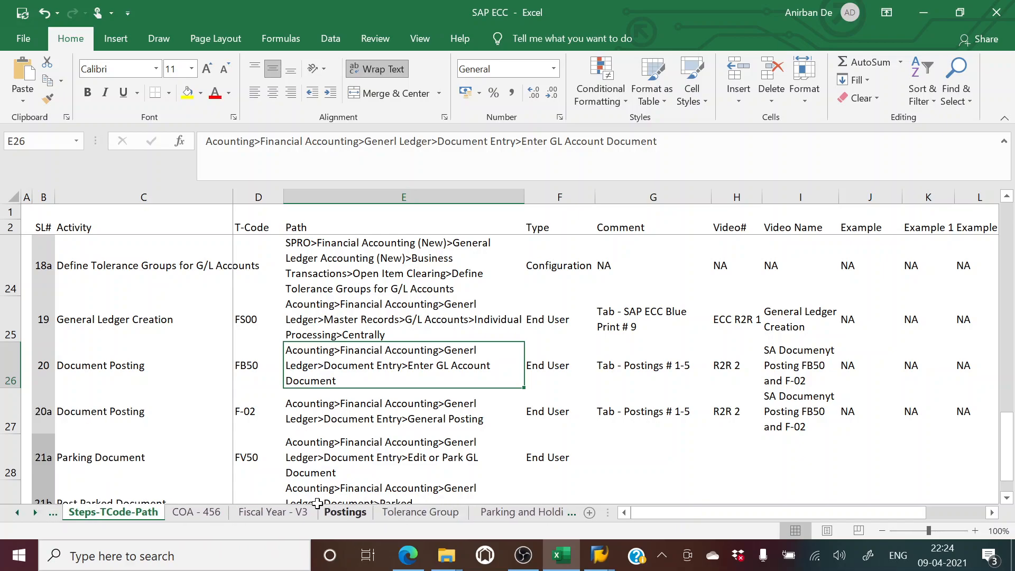
click(344, 511)
click(485, 427)
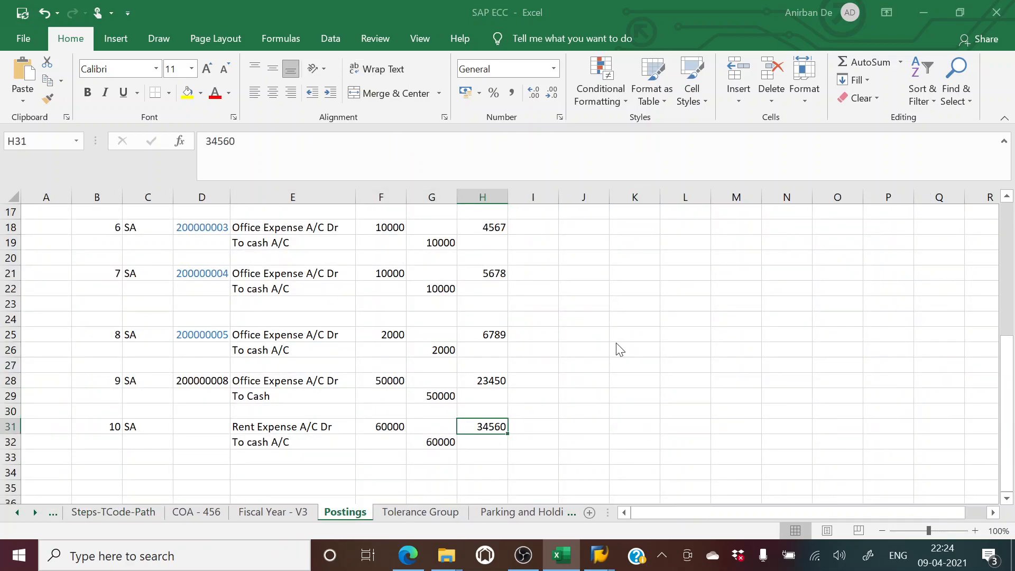
key(alt+Tab)
text(345)
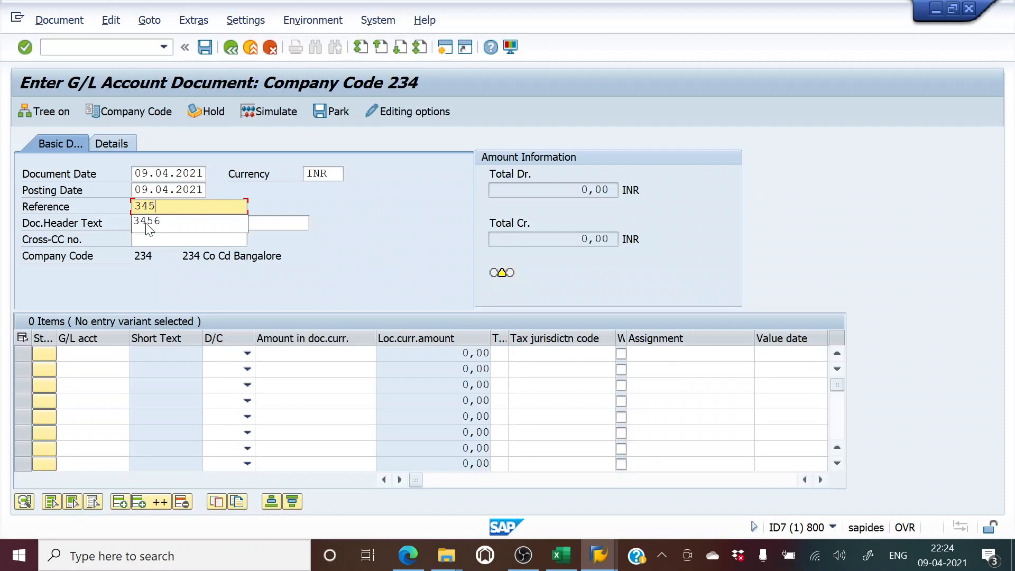
text(60)
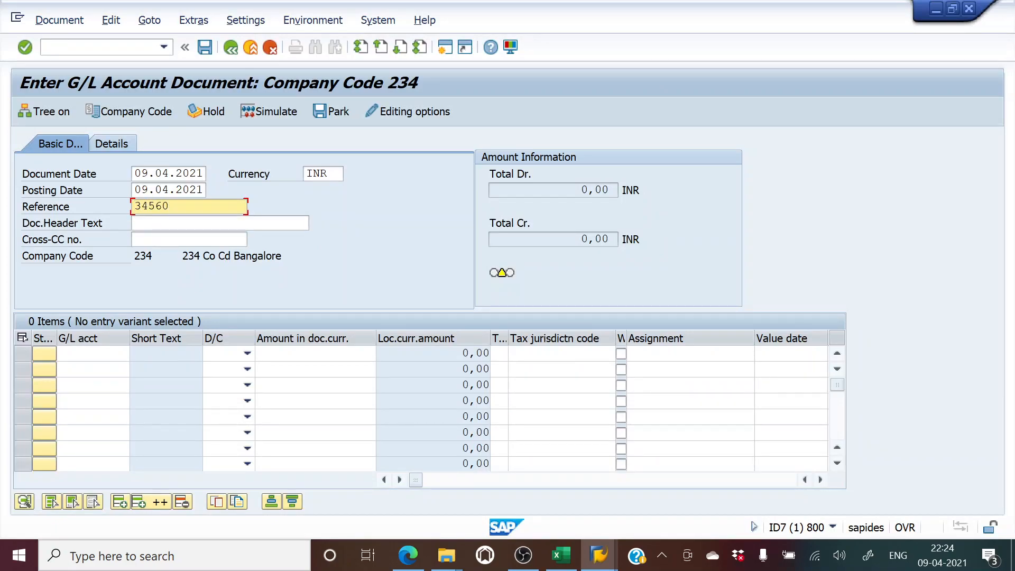
Check the tenth posting's debit account in Excel and set the SAP document header text to Rent Expense
click(144, 227)
key(alt+Tab)
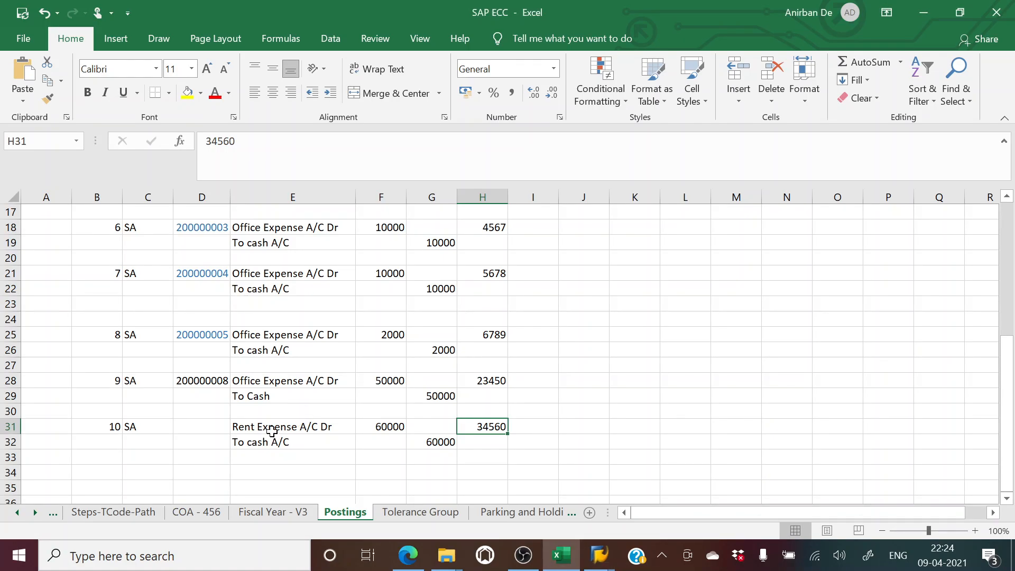
click(335, 423)
key(alt+Tab)
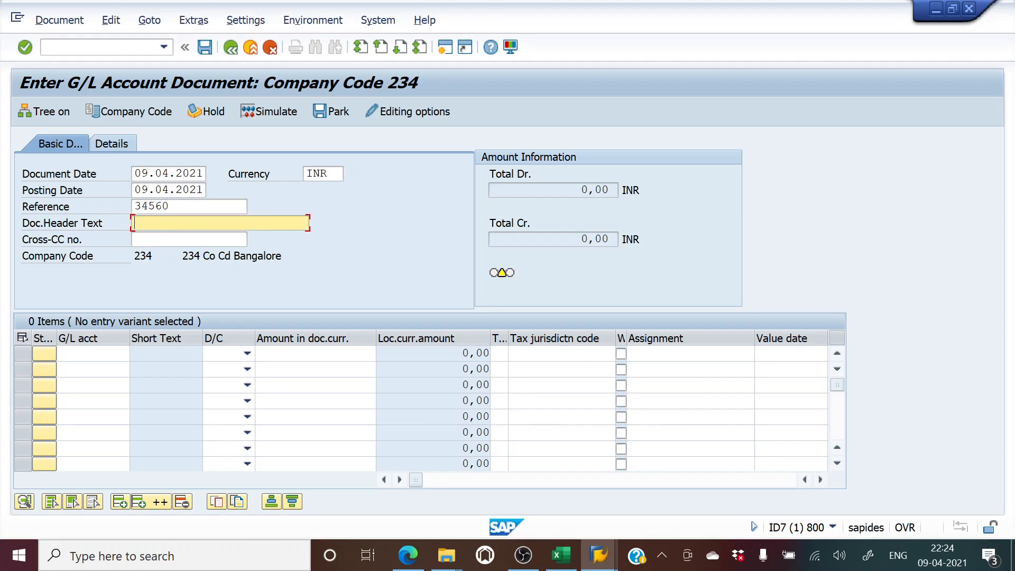
text(Rent Expense)
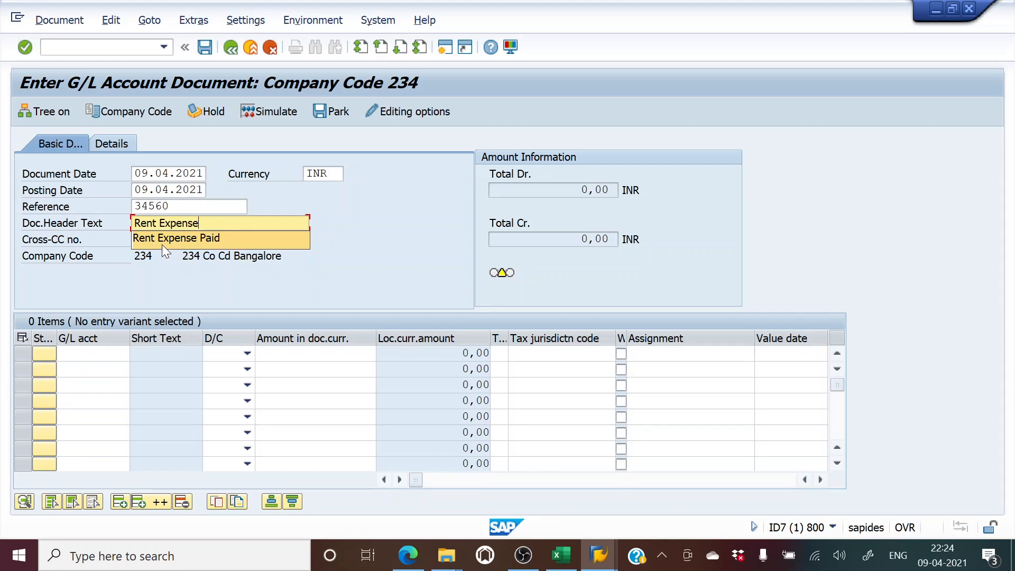
click(362, 243)
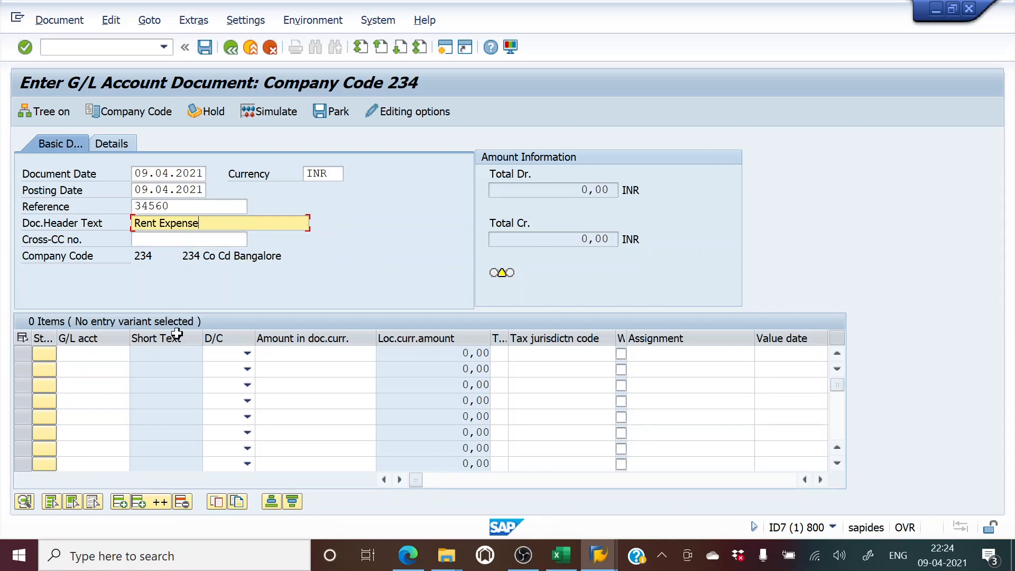
Choose G/L account 400602, Rent Expense Account, for the first line item and set it to Debit
click(92, 354)
click(139, 353)
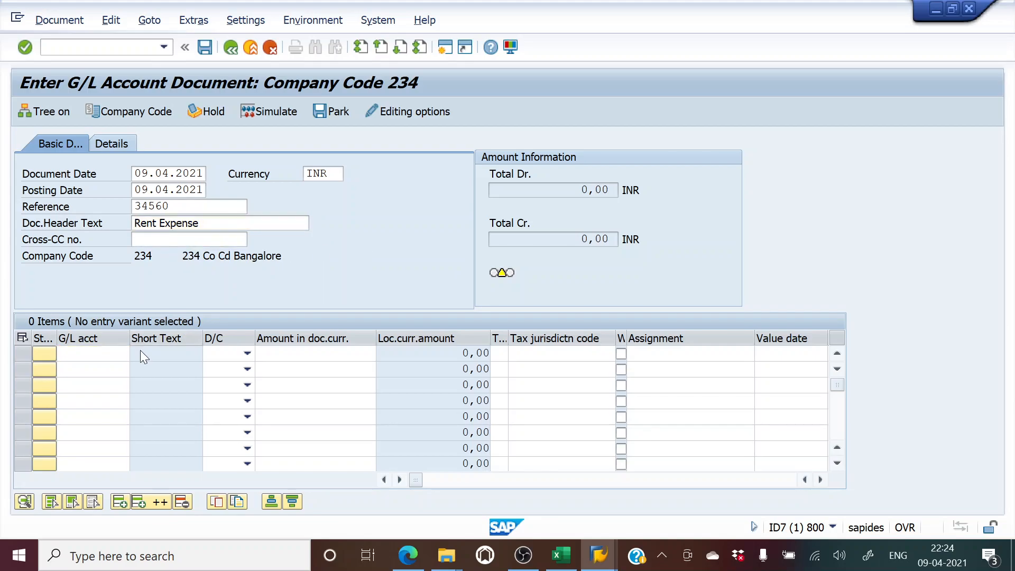
key(Return)
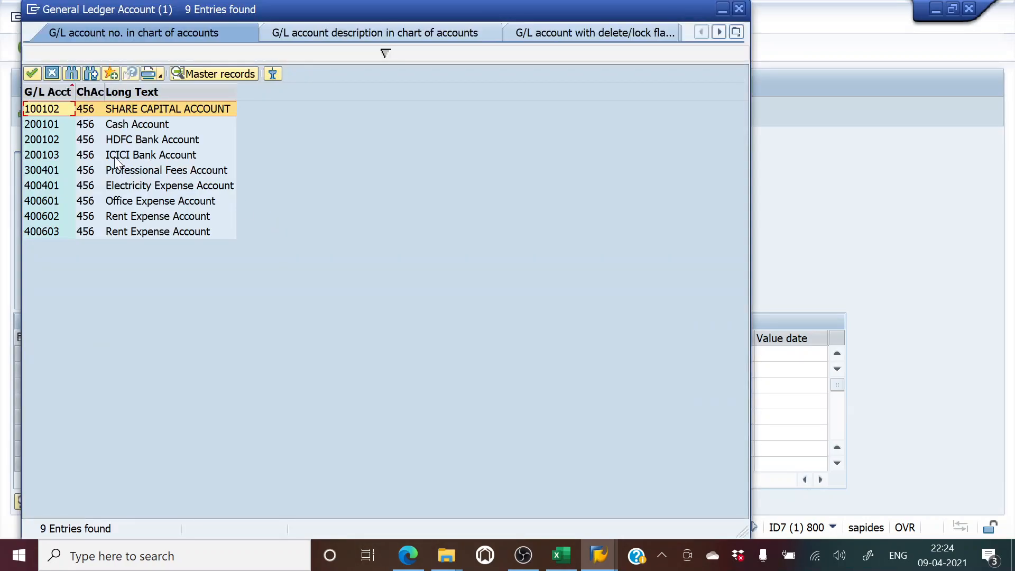
double_click(156, 216)
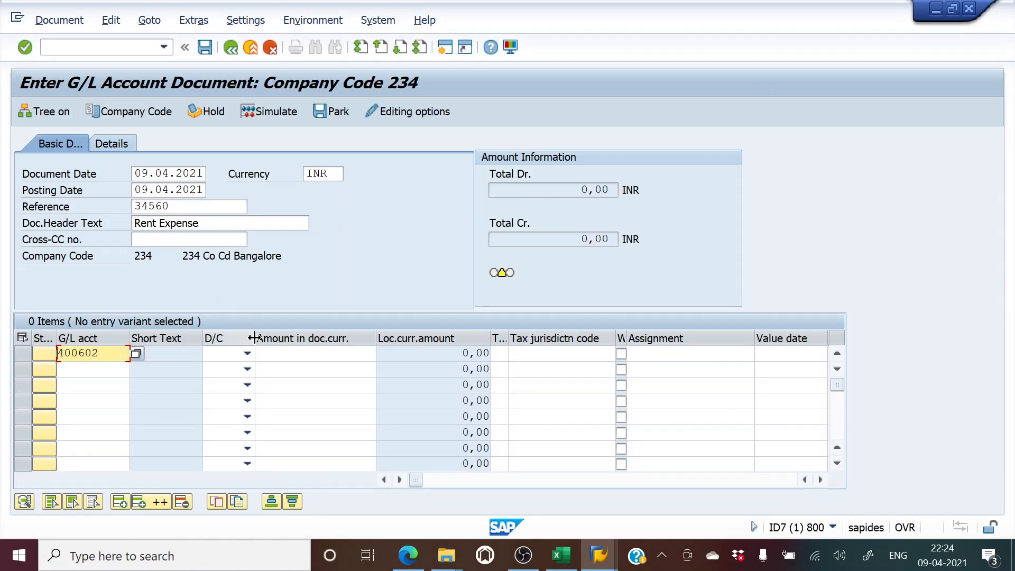
click(248, 353)
click(231, 386)
key(Tab)
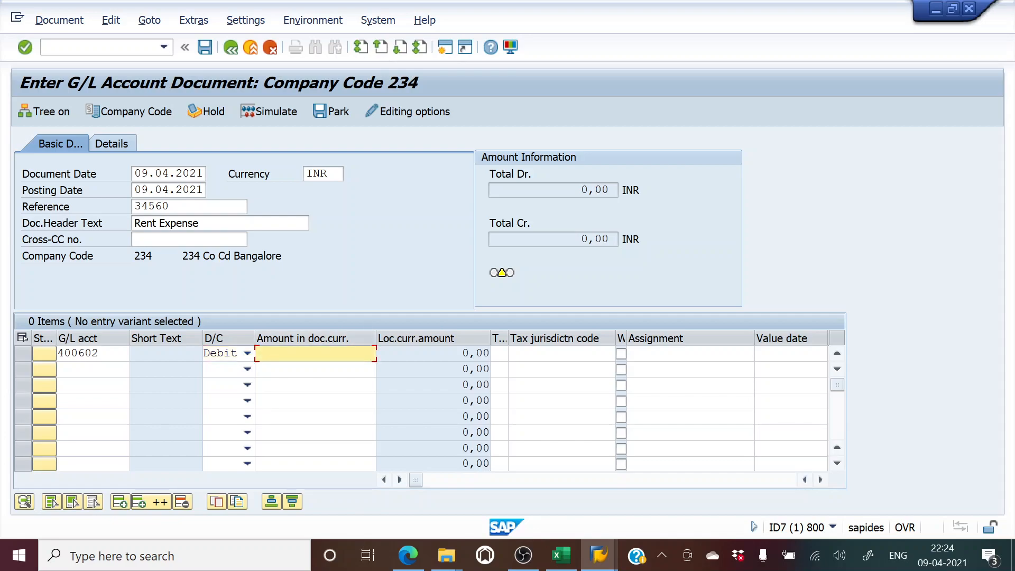
text(6000)
key(BackSpace)
key(BackSpace)
key(BackSpace)
key(BackSpace)
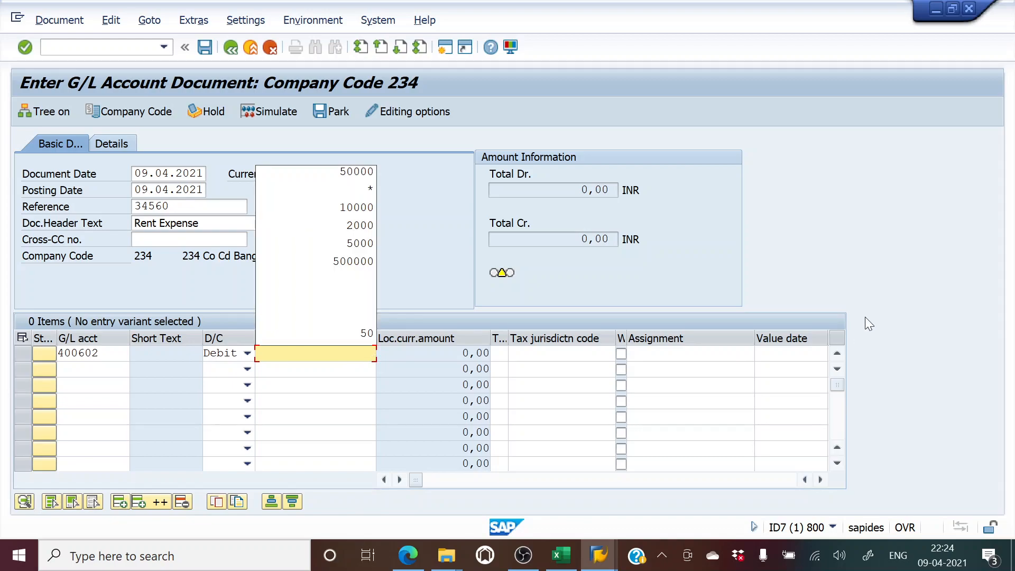
click(873, 306)
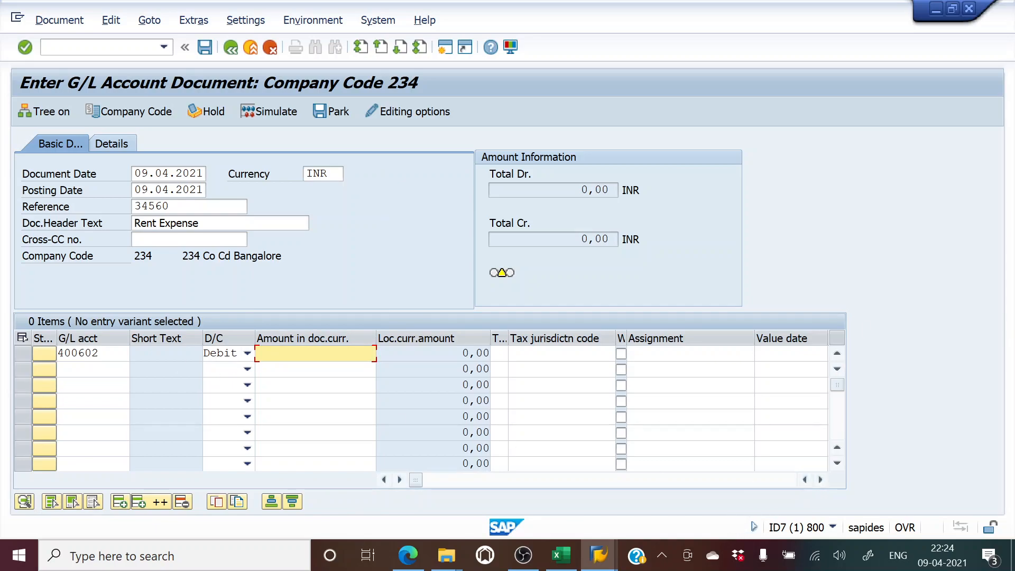
Set the first line item's document currency amount to 50000 and its text to Rent Expense Paid
key(BackSpace)
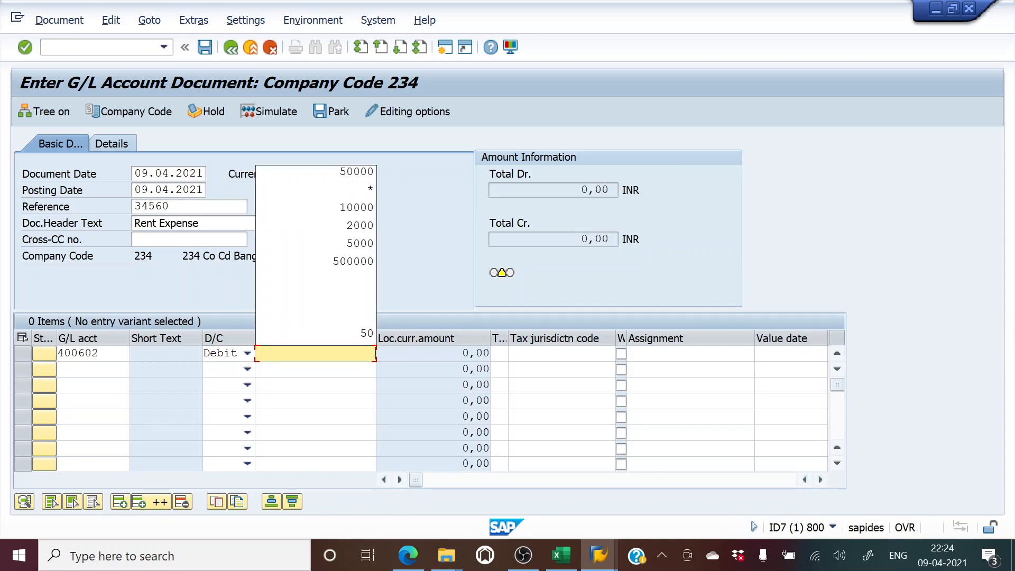
text(5000)
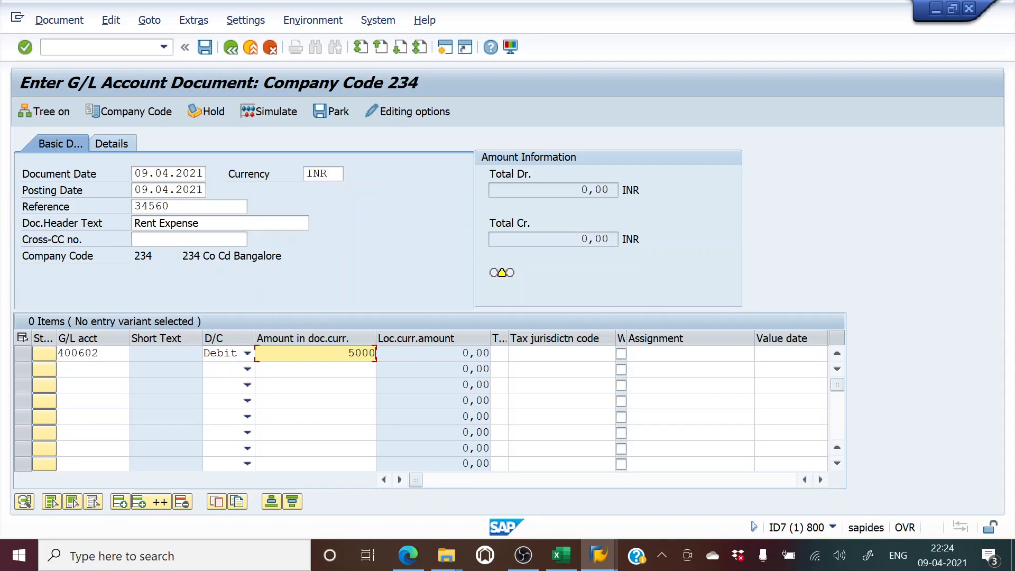
click(819, 479)
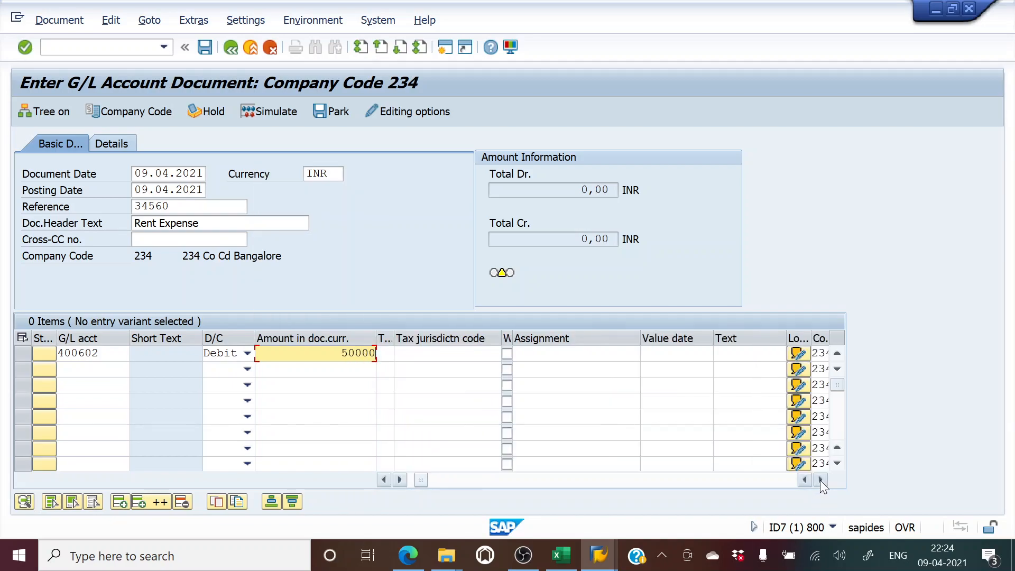
click(819, 480)
click(732, 353)
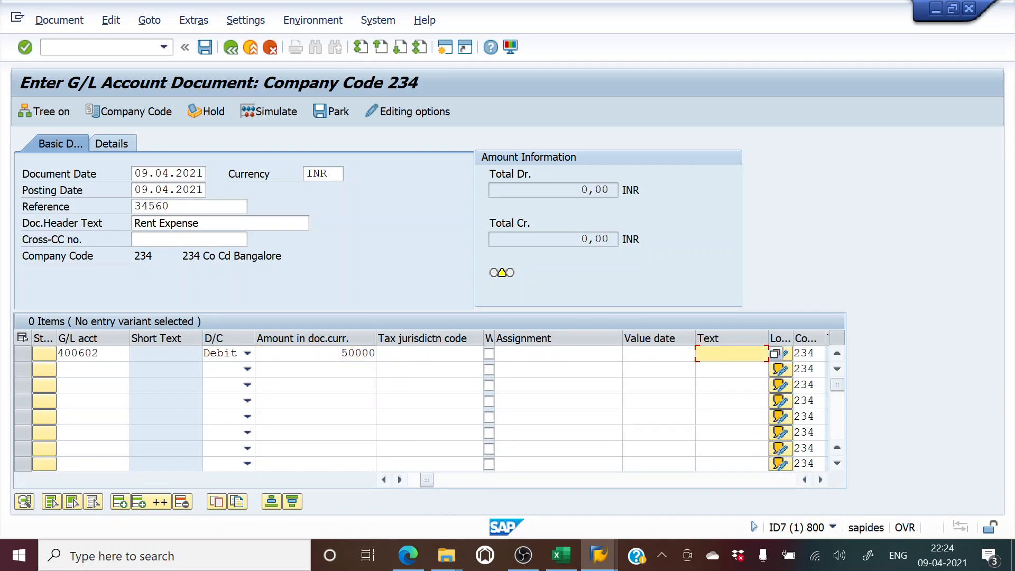
text(Ren)
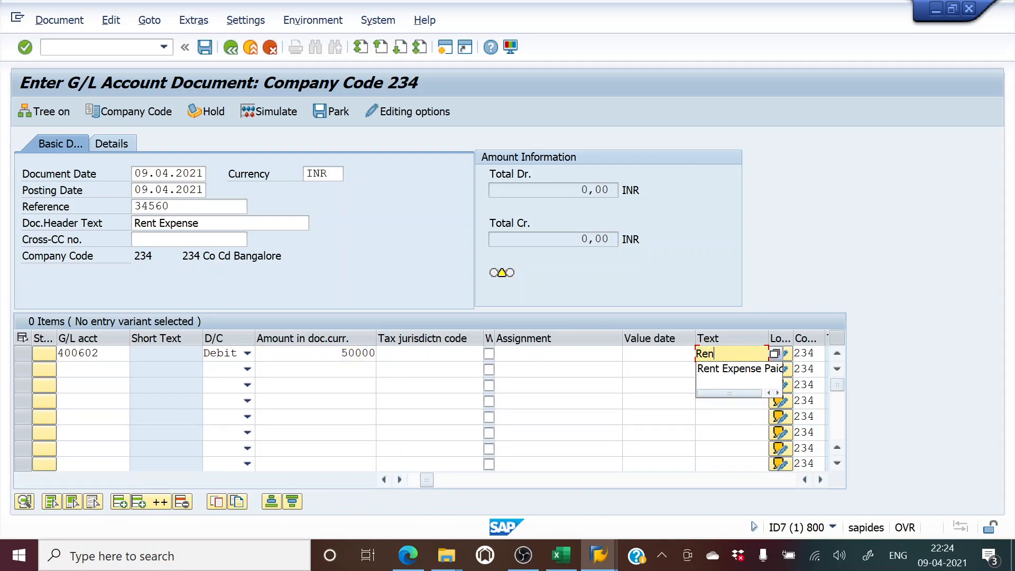
click(727, 370)
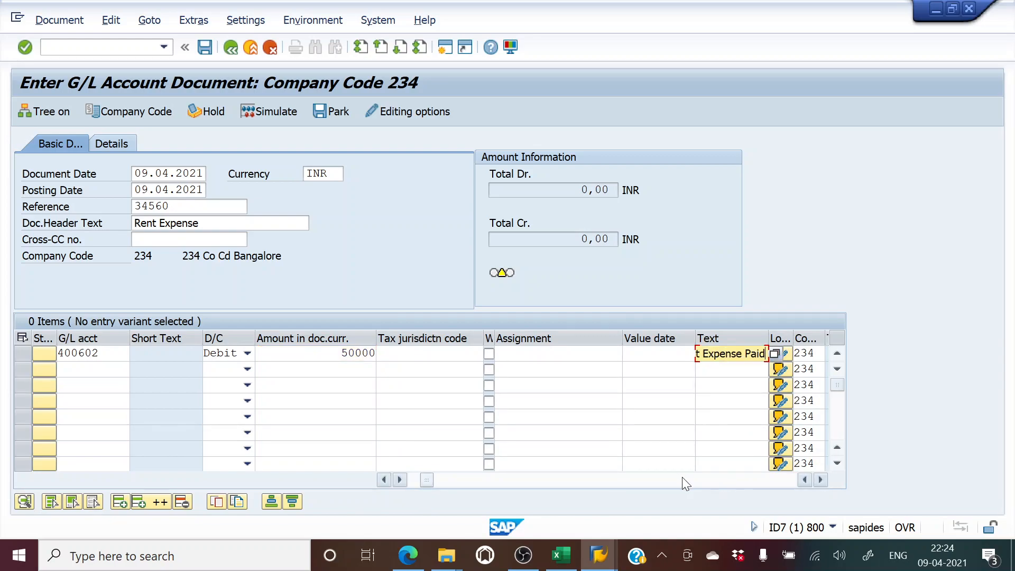
Choose G/L account 200101, Cash Account, for the second line item
drag(426, 480, 416, 481)
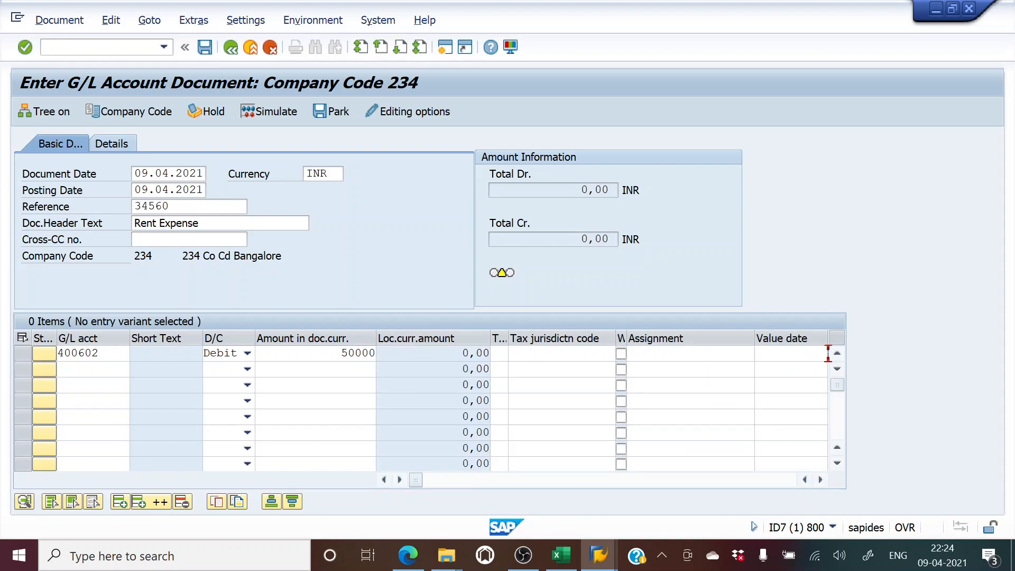
click(126, 369)
click(132, 370)
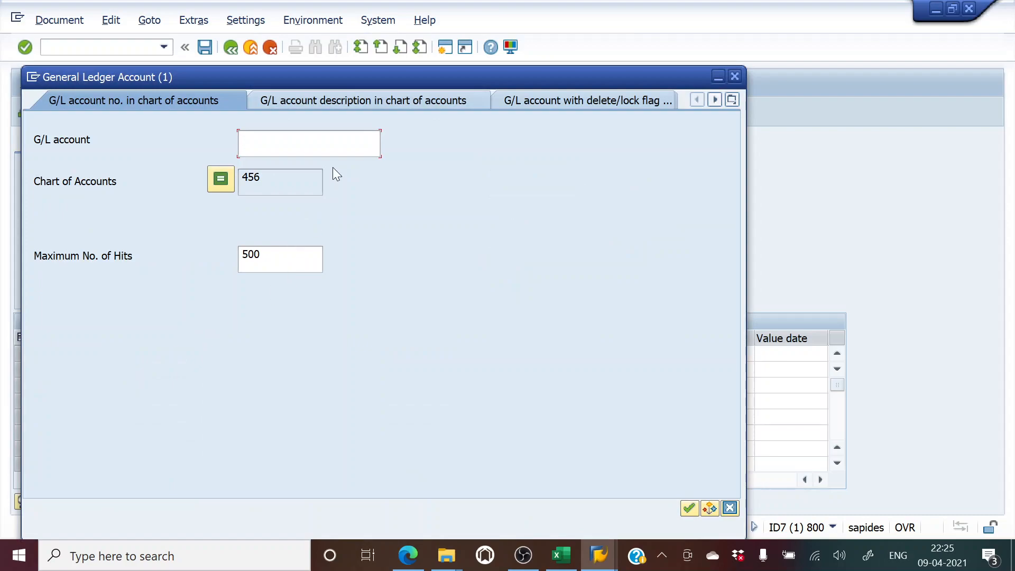
key(Return)
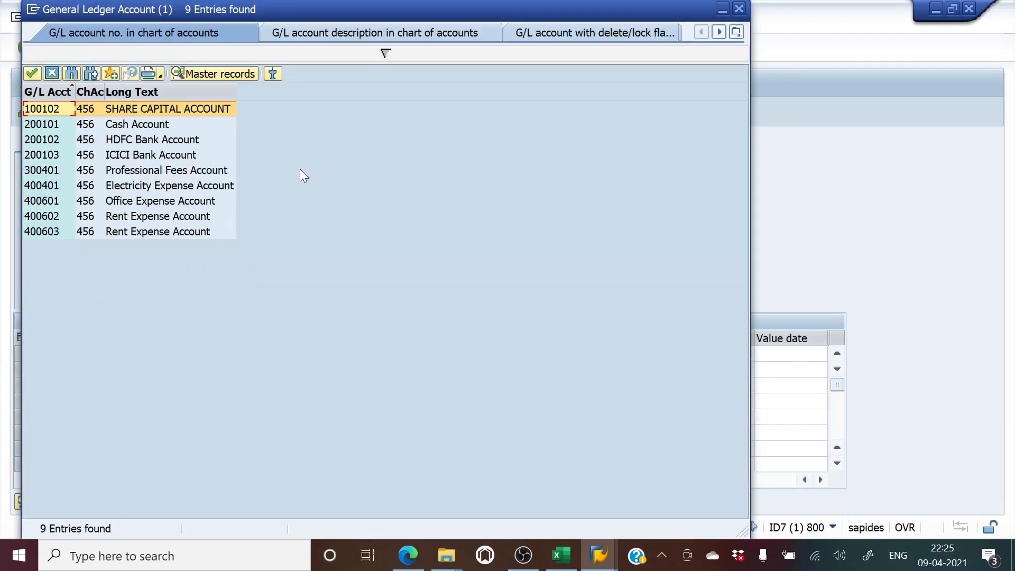
double_click(104, 125)
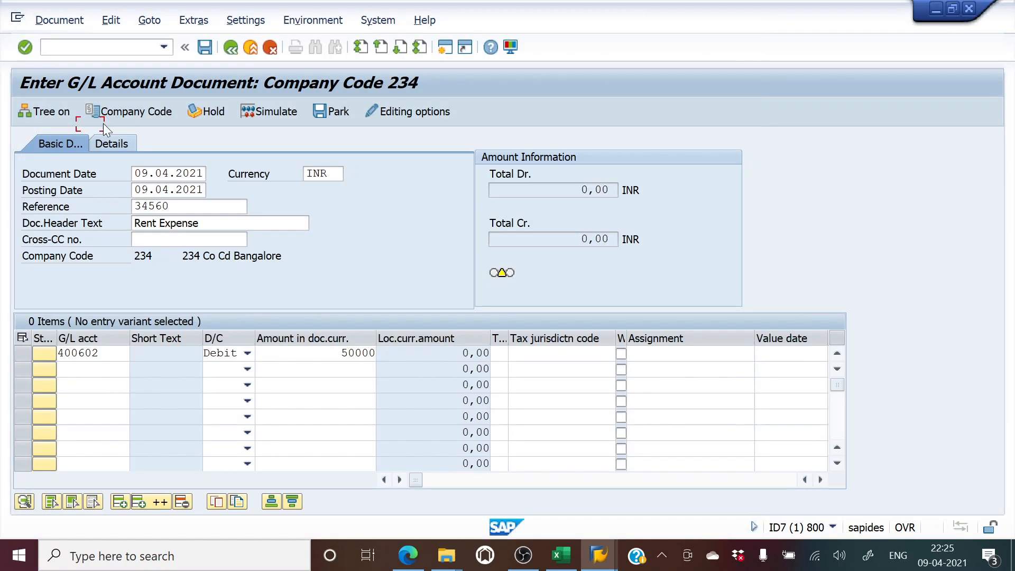
Check the tenth posting's cash account line in row 32 of the Excel Postings sheet, and return to SAP
key(alt+Tab)
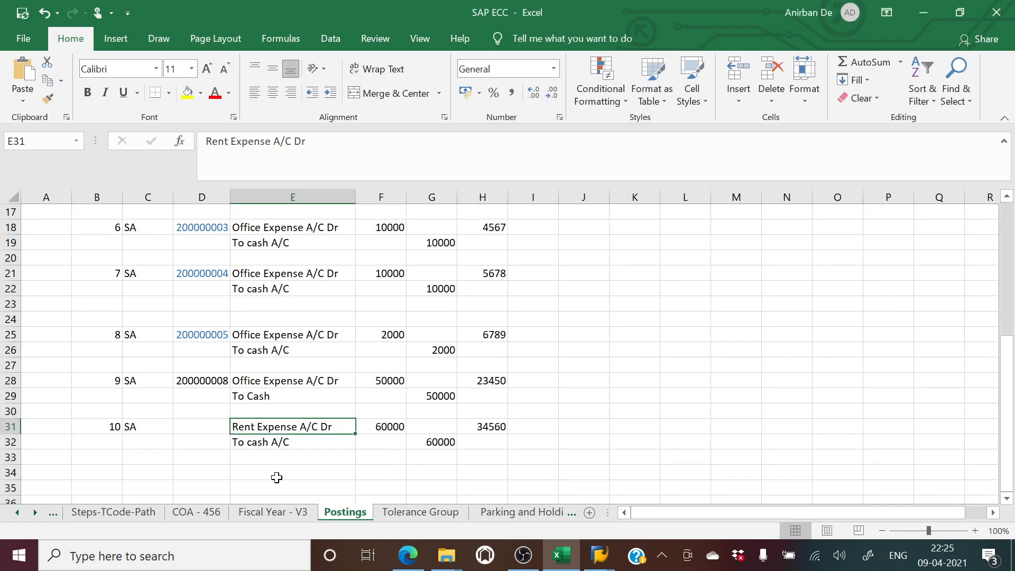
click(310, 440)
key(alt+Tab)
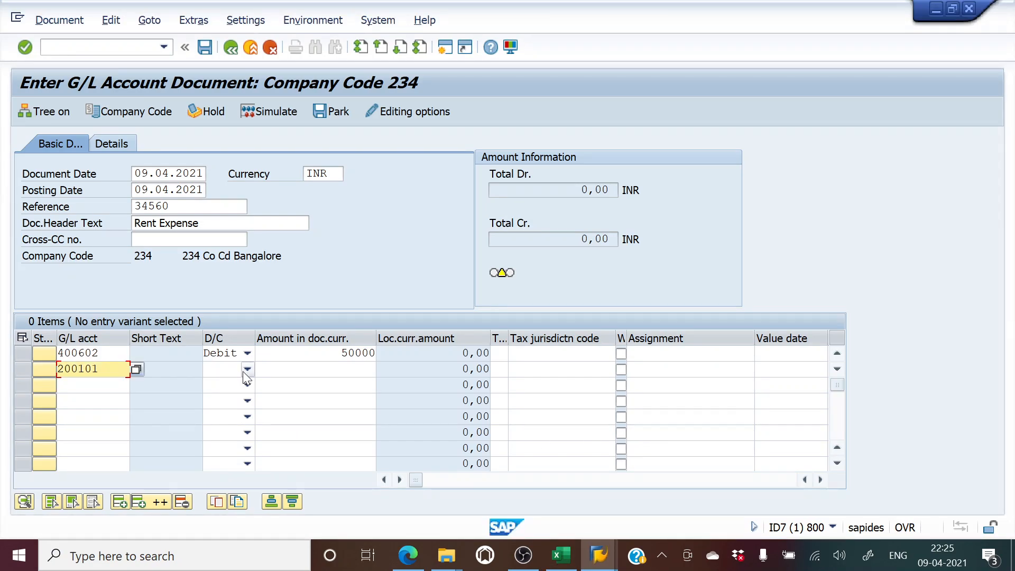
Set the 200101 cash line item to Credit with amount * and text +, and validate the entries
click(247, 369)
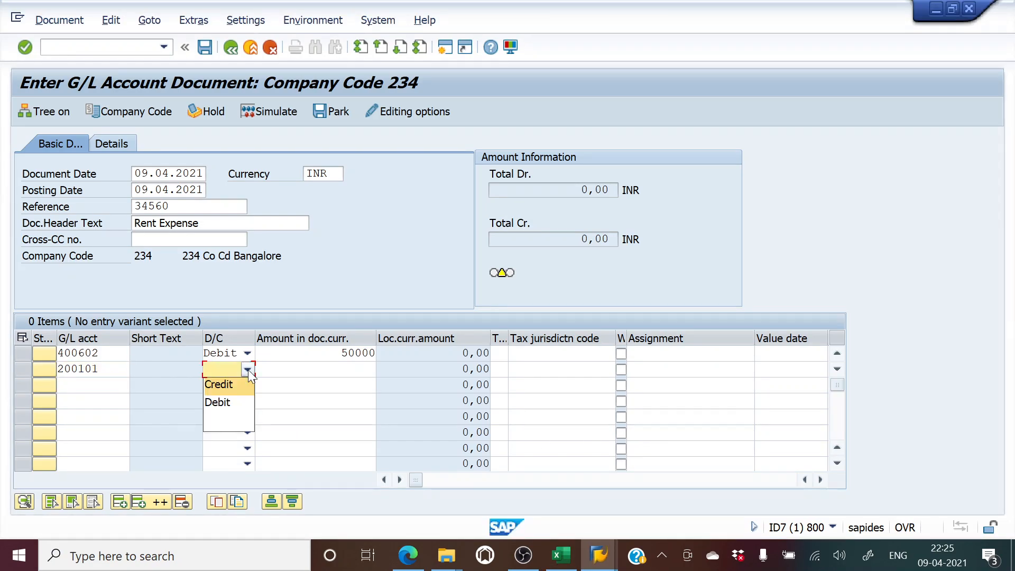
click(229, 391)
key(Tab)
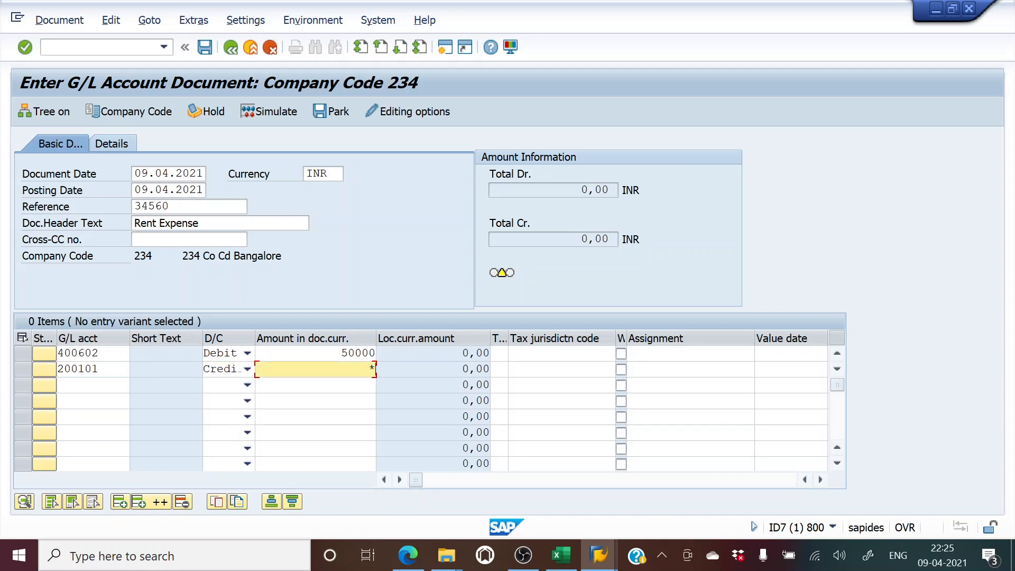
click(821, 480)
click(820, 479)
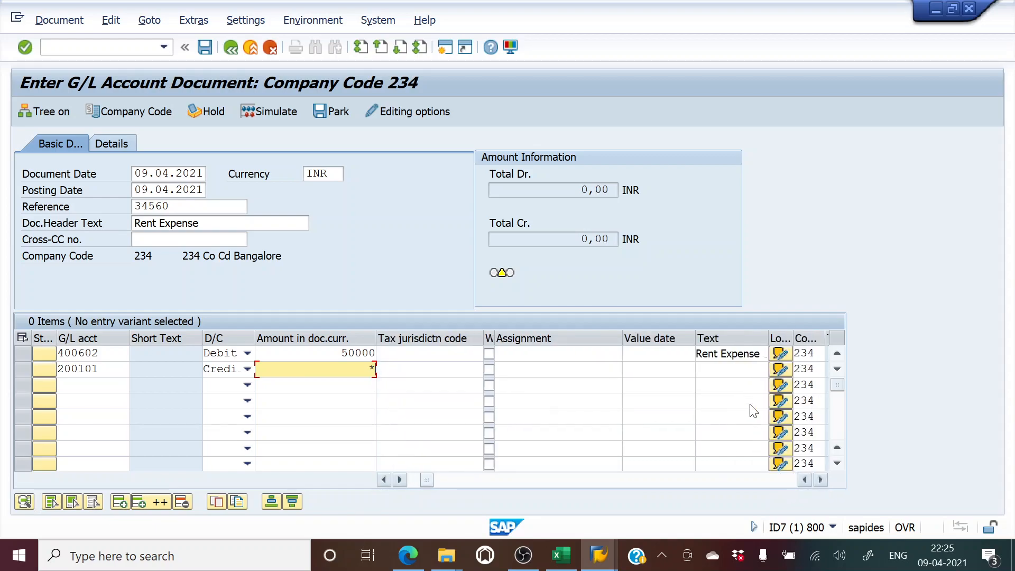
click(731, 369)
text(+)
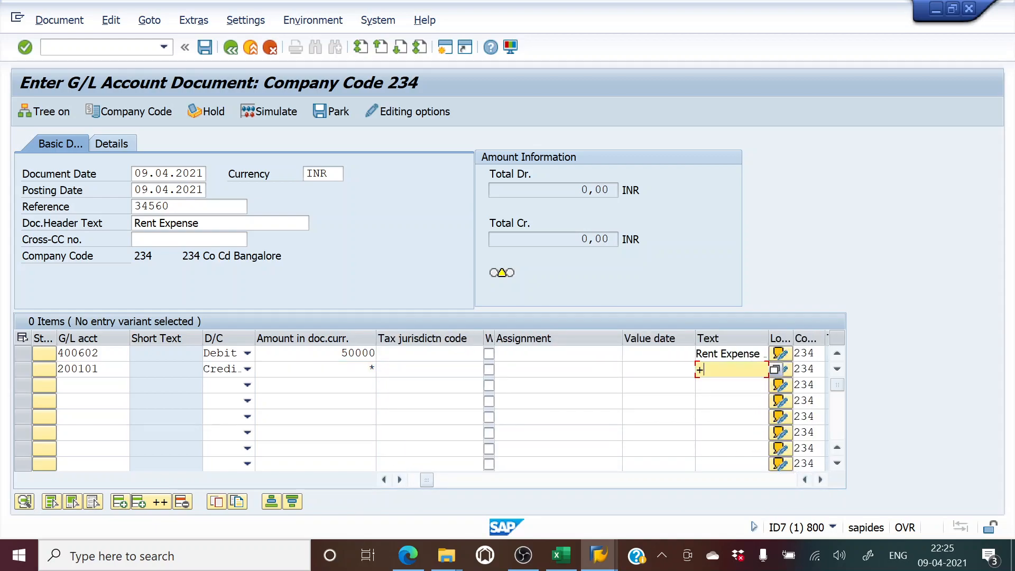
key(Return)
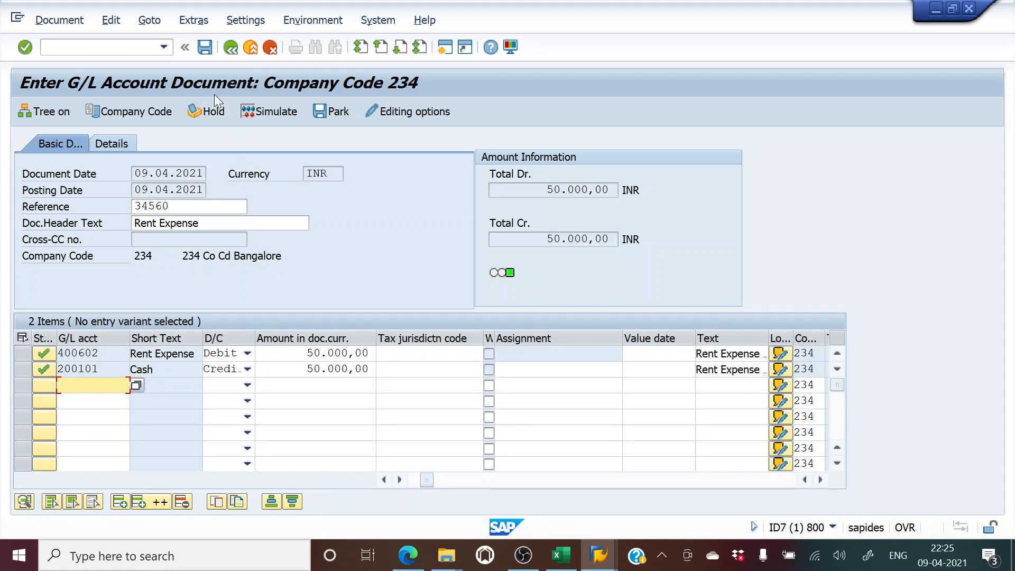
Hold the rent expense document under the temporary document number Hold 1
click(217, 108)
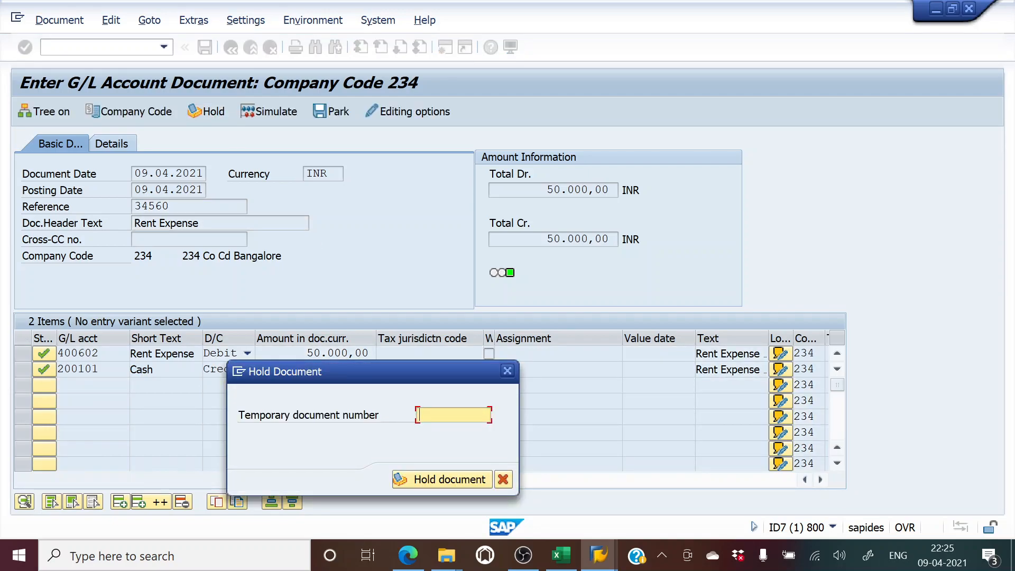
text(Hold 1)
key(Return)
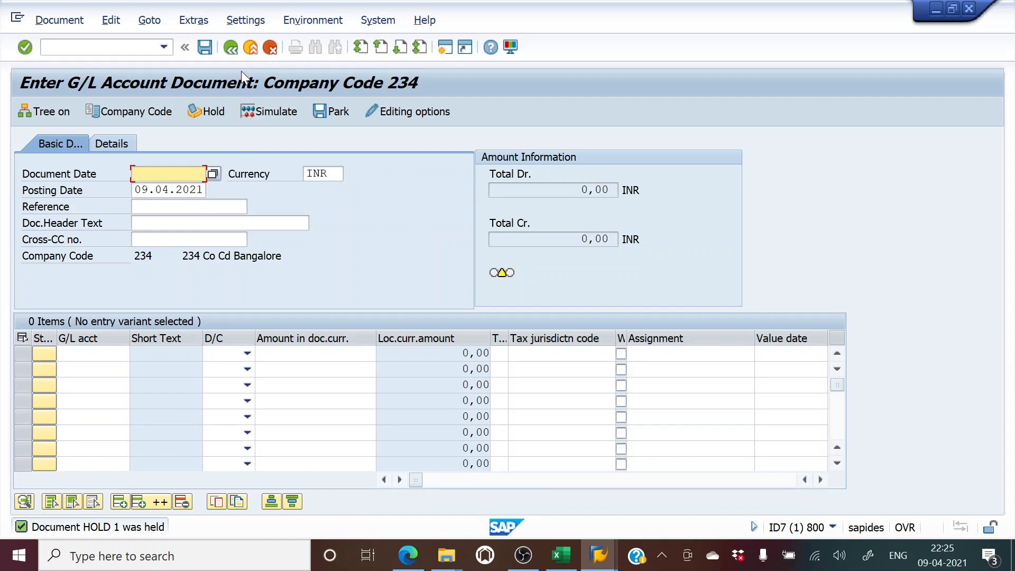
Exit and reopen Enter G/L Account Document, and load HOLD 1 from the held documents tree
click(251, 47)
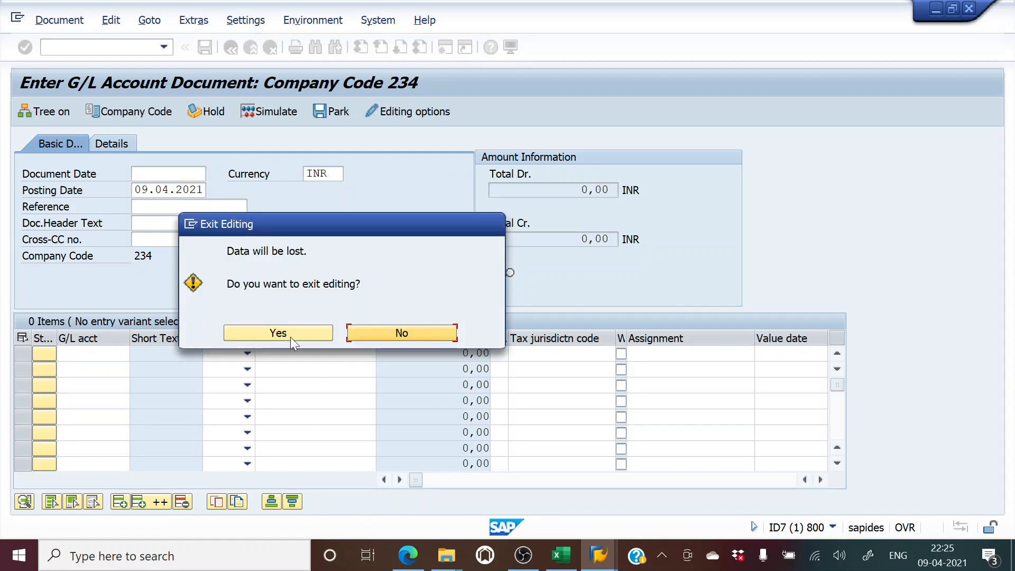
click(280, 333)
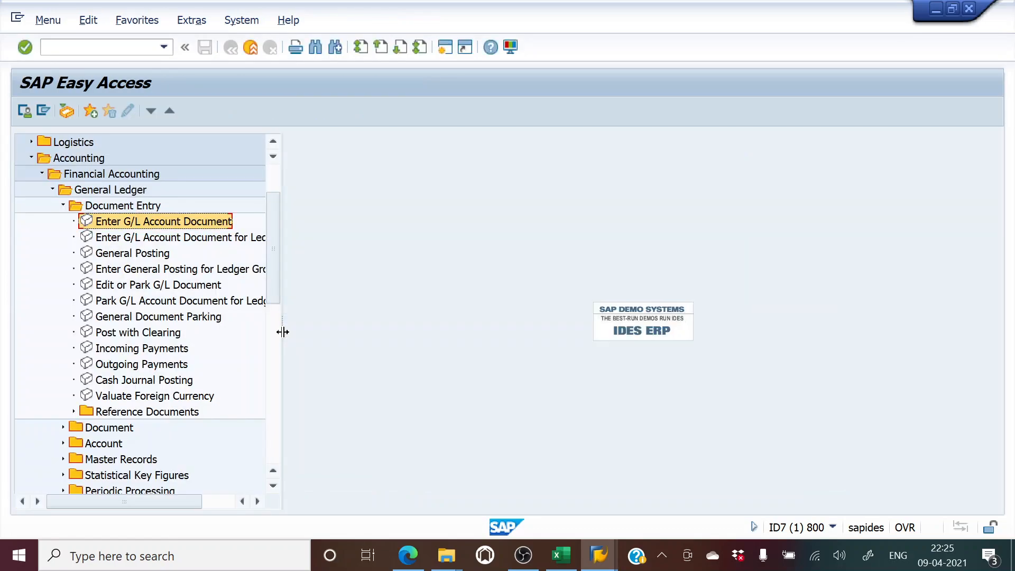
double_click(141, 226)
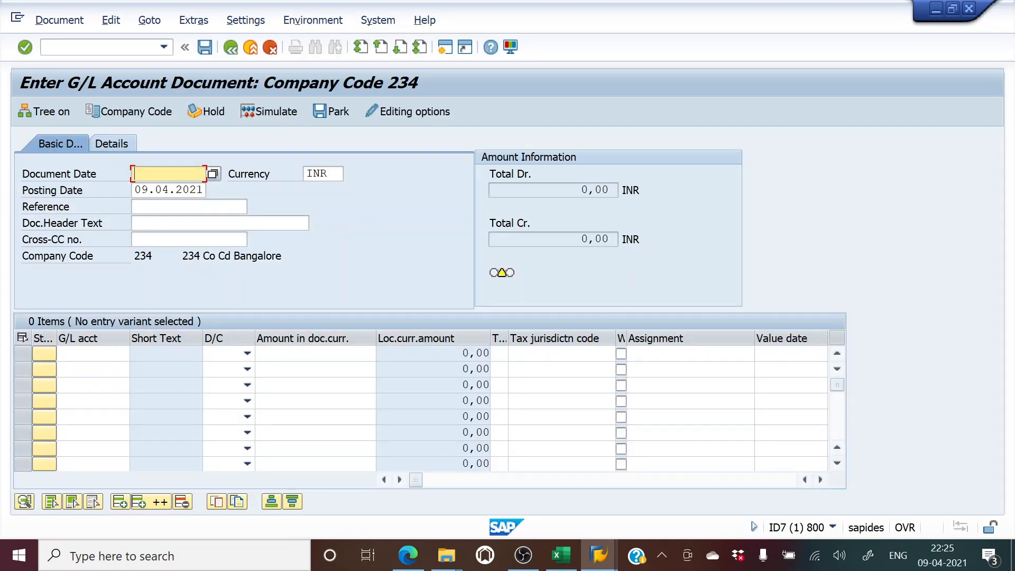
click(45, 114)
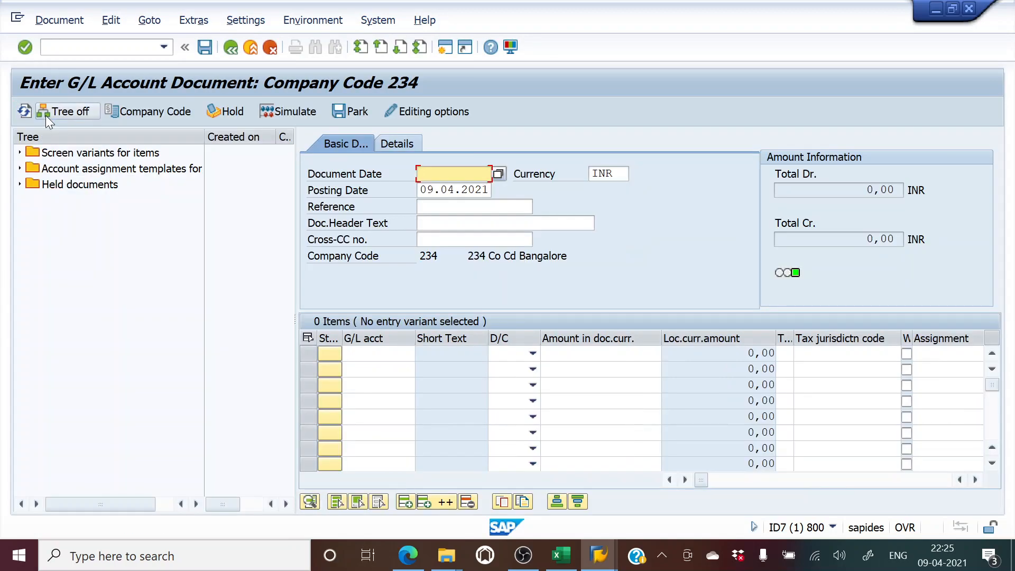
click(20, 184)
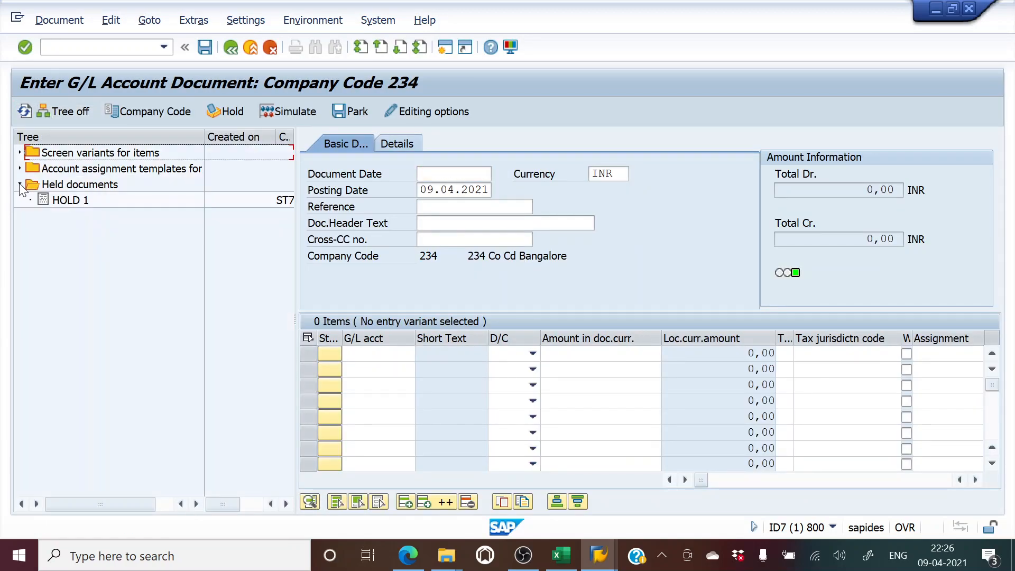
double_click(63, 200)
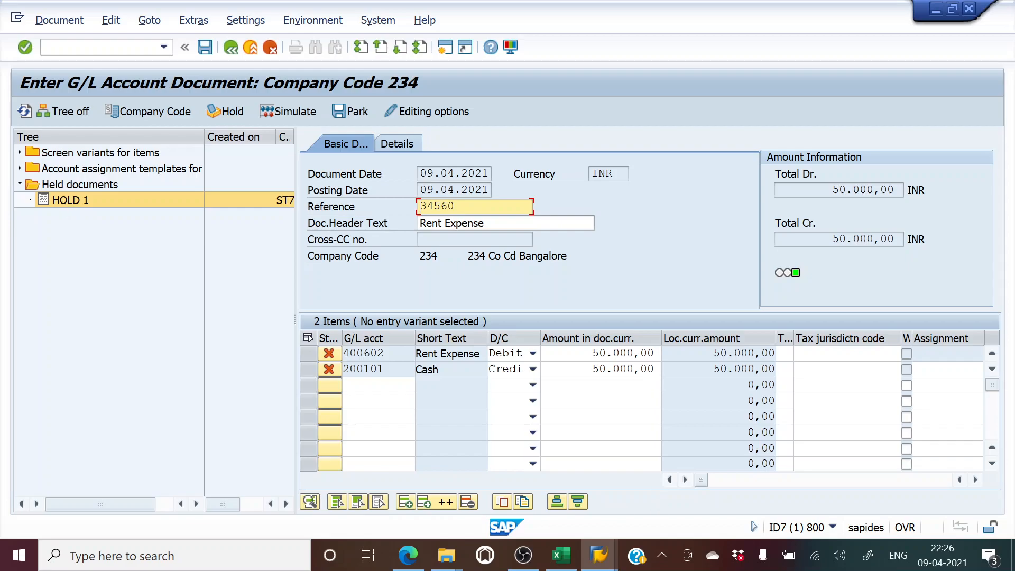
Set the document currency amount of the 400602 rent expense line item to 60000
click(593, 353)
key(Delete)
text(6)
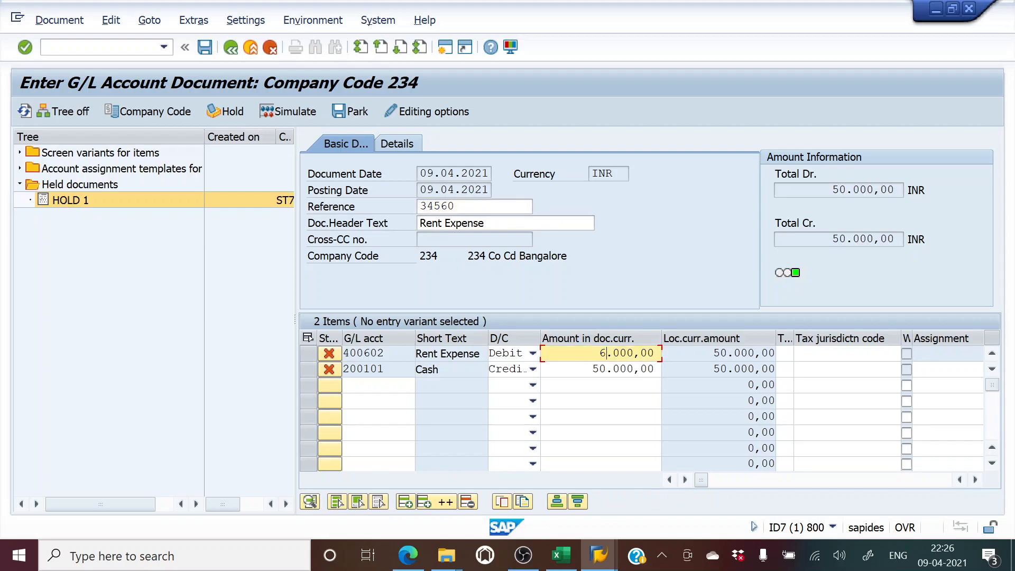
text(0)
Set the 200101 cash line item's amount to * and post the document
drag(592, 369, 658, 369)
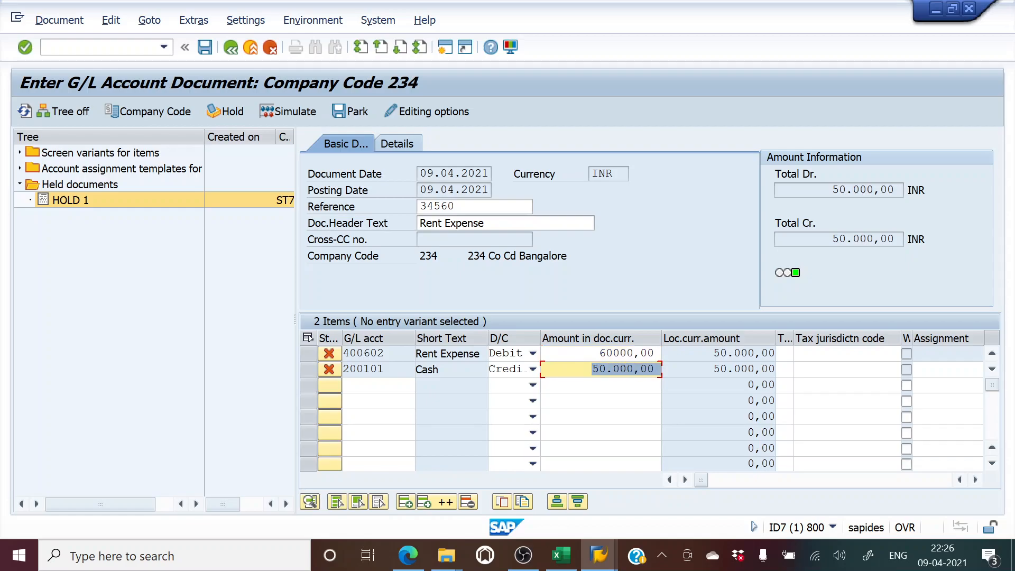
text(*)
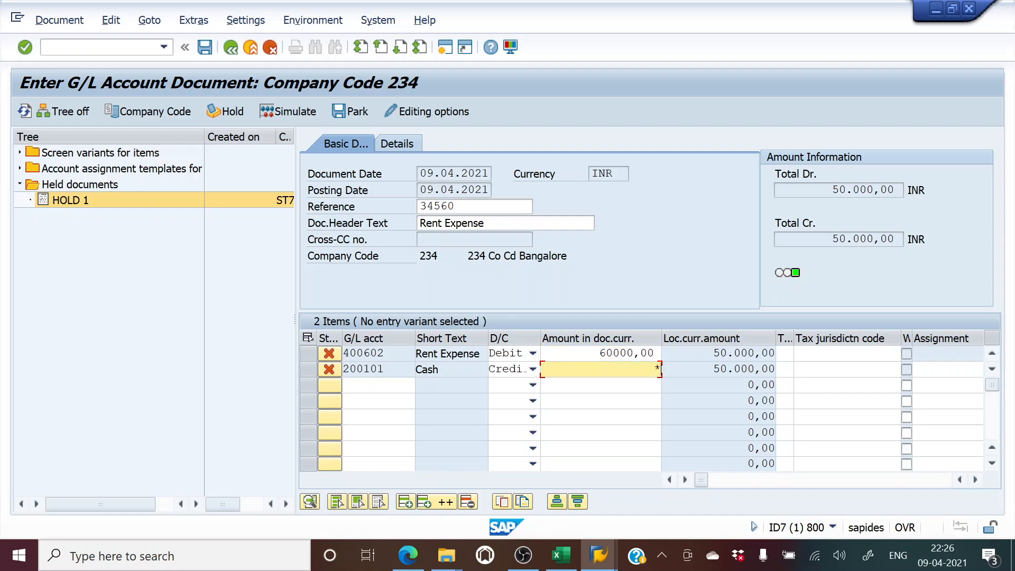
key(Return)
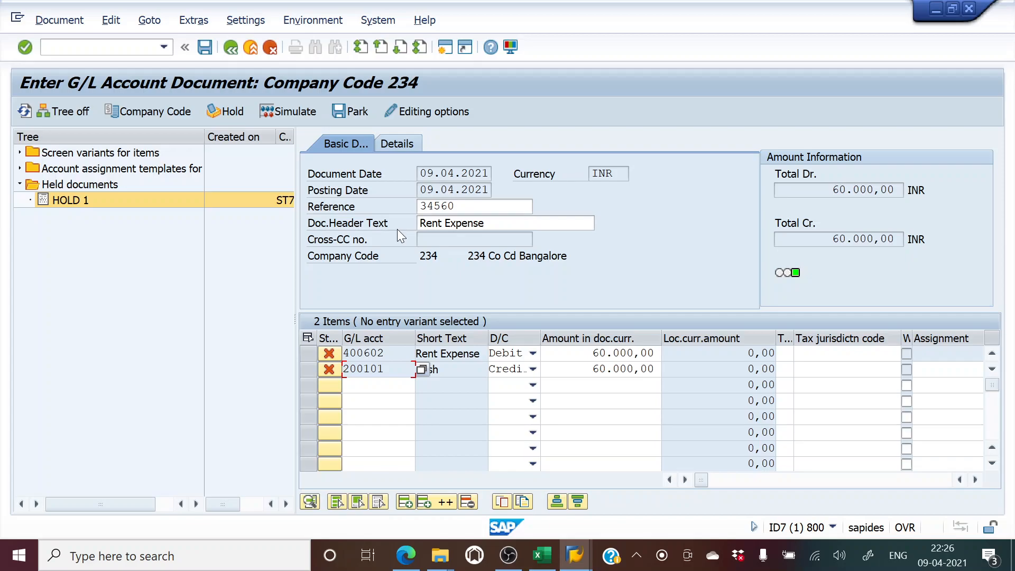
click(208, 49)
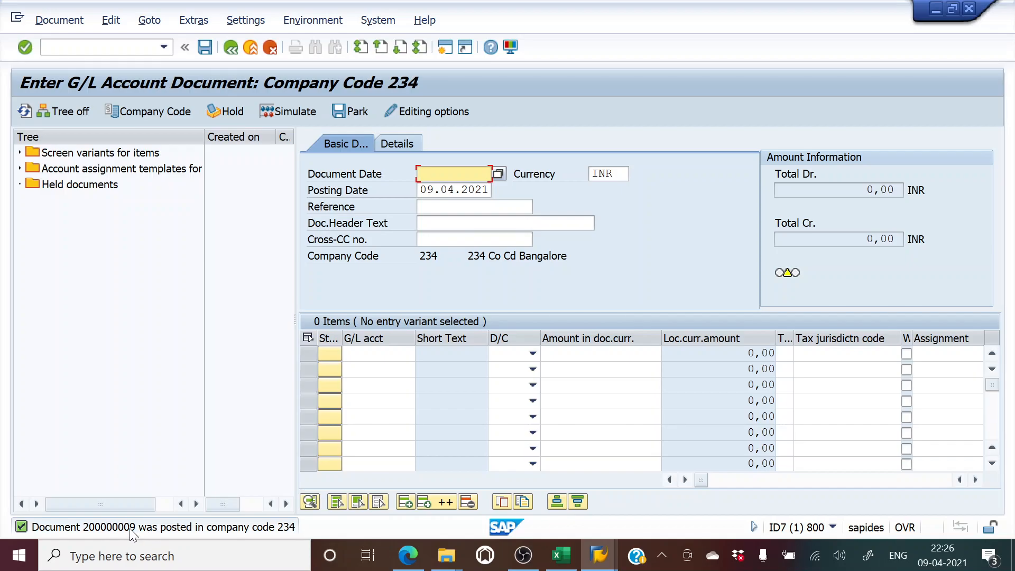
Record document number 200000009 for the tenth posting in cell D31 of the Excel Postings sheet, and return to SAP
key(alt+Tab)
click(189, 381)
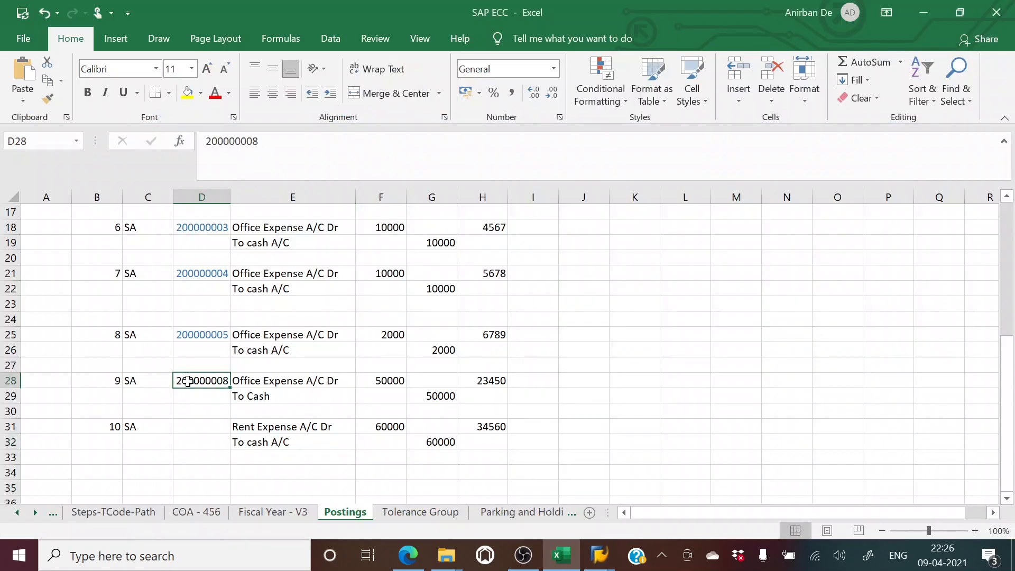
key(ctrl+c)
click(193, 421)
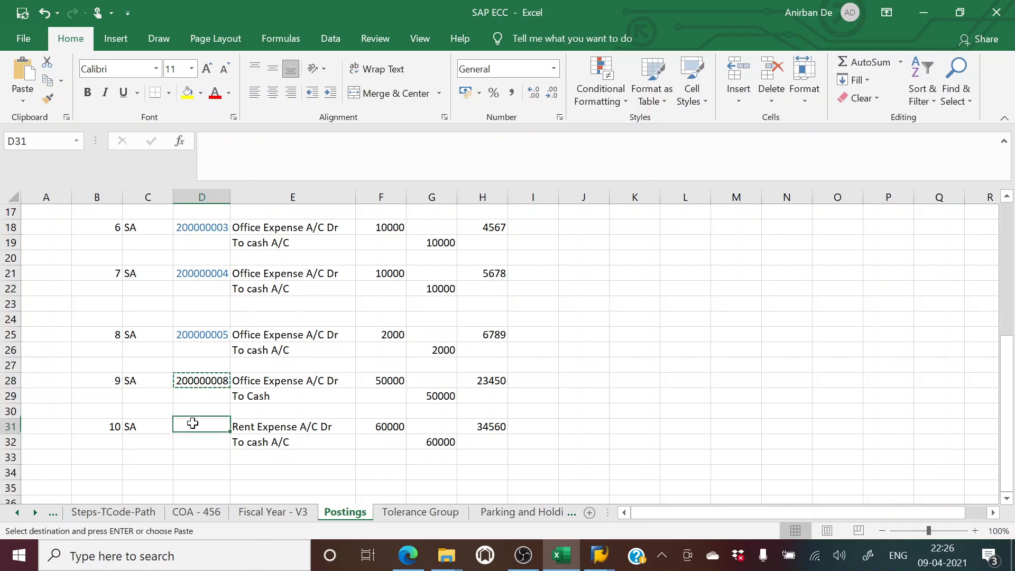
key(ctrl+v)
key(Escape)
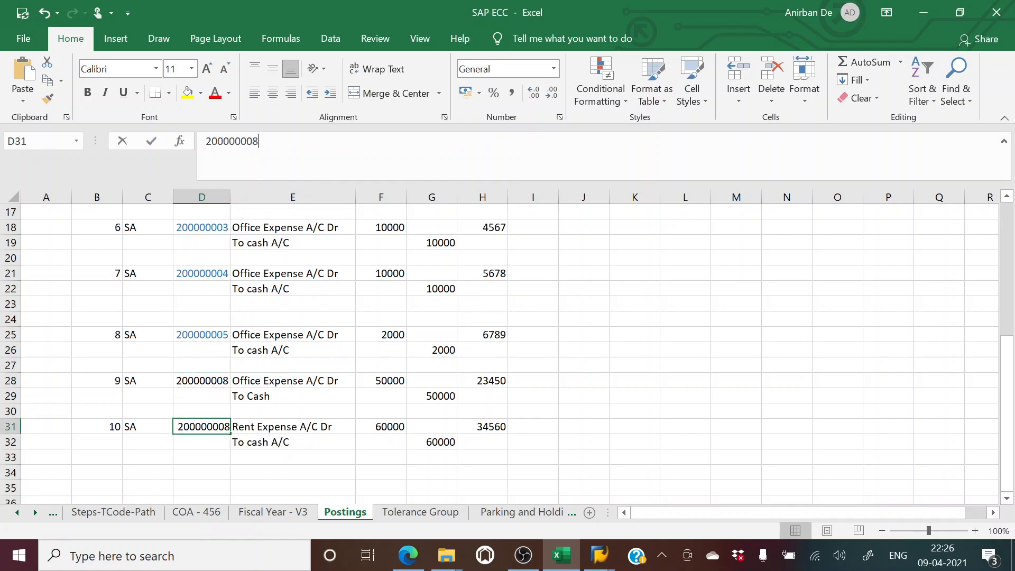
key(F2)
key(BackSpace)
text(9)
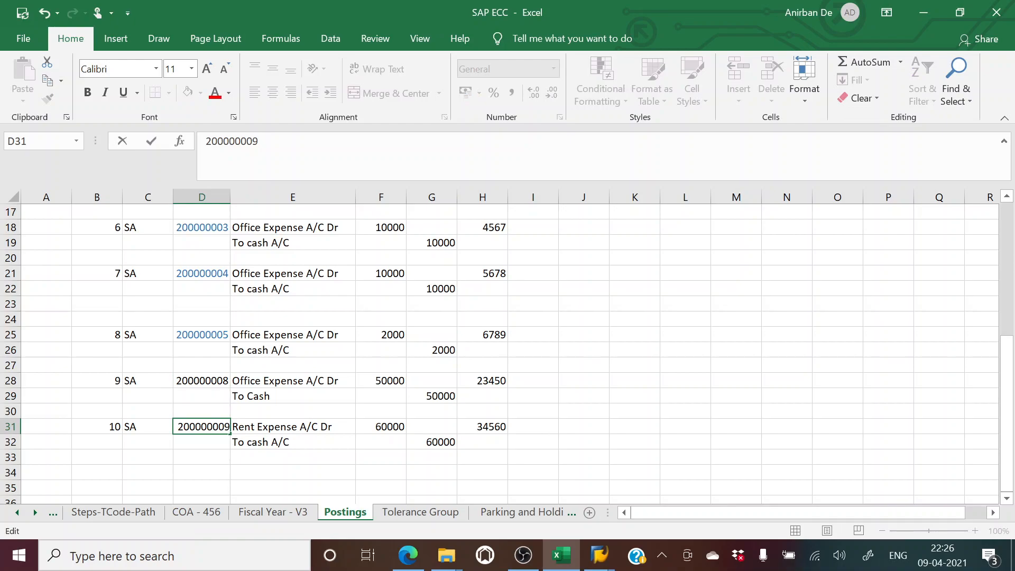
key(Return)
key(alt+Tab)
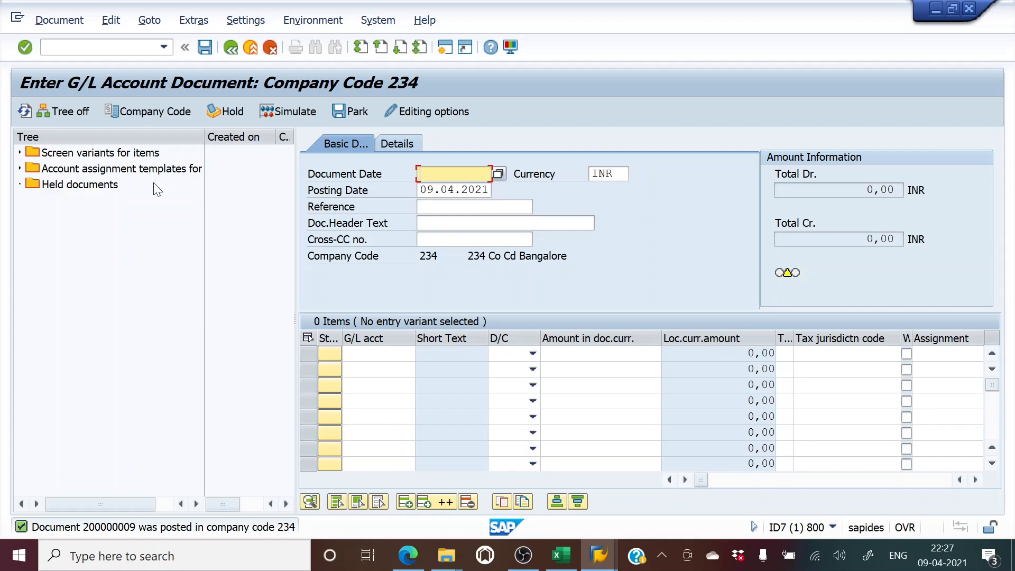
Review the recorded tenth posting in the Excel Postings sheet against SAP, and show the desktop
key(alt+Tab)
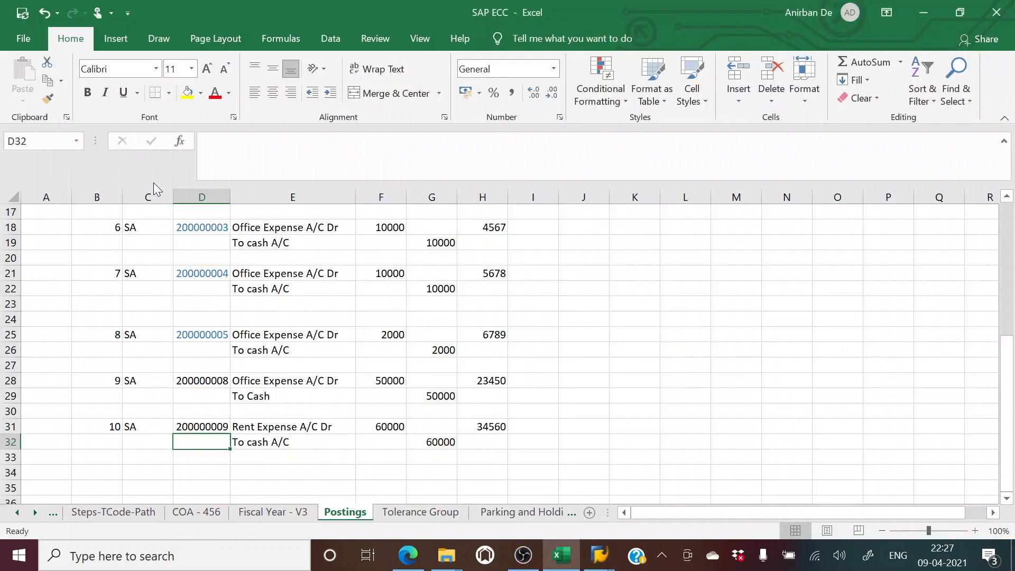
key(alt+Tab)
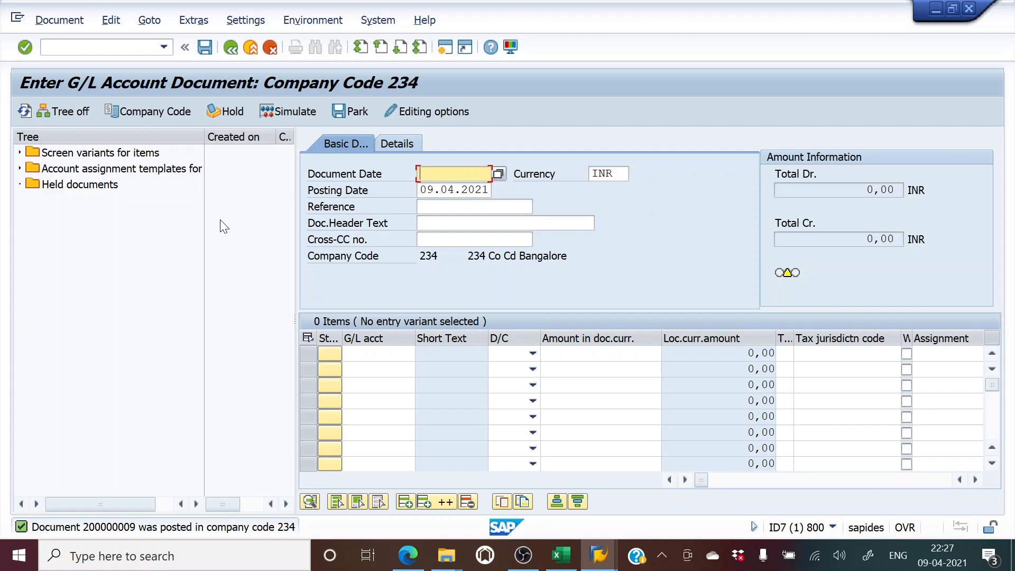
key(super+d)
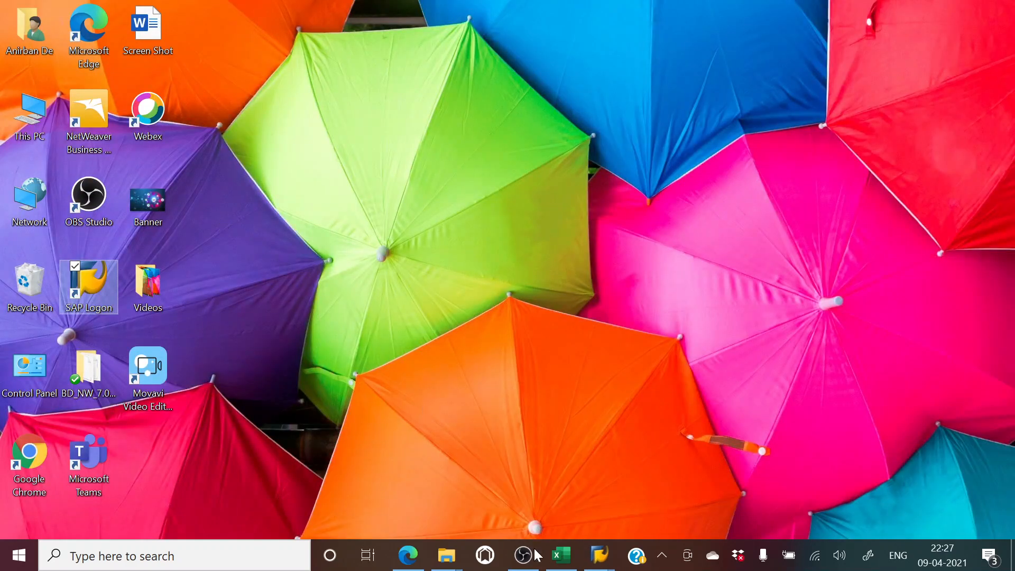